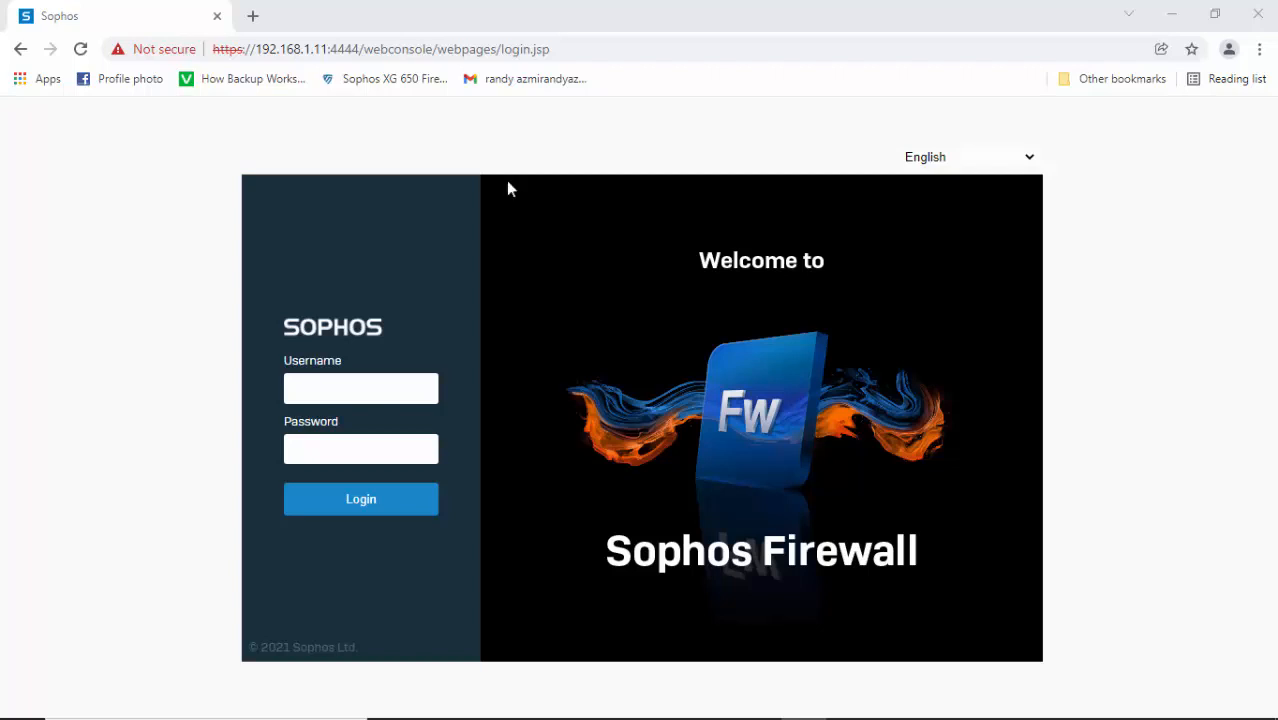
# Load detik.com in a new browser tab to test access to the news site
pyautogui.click(253, 16)
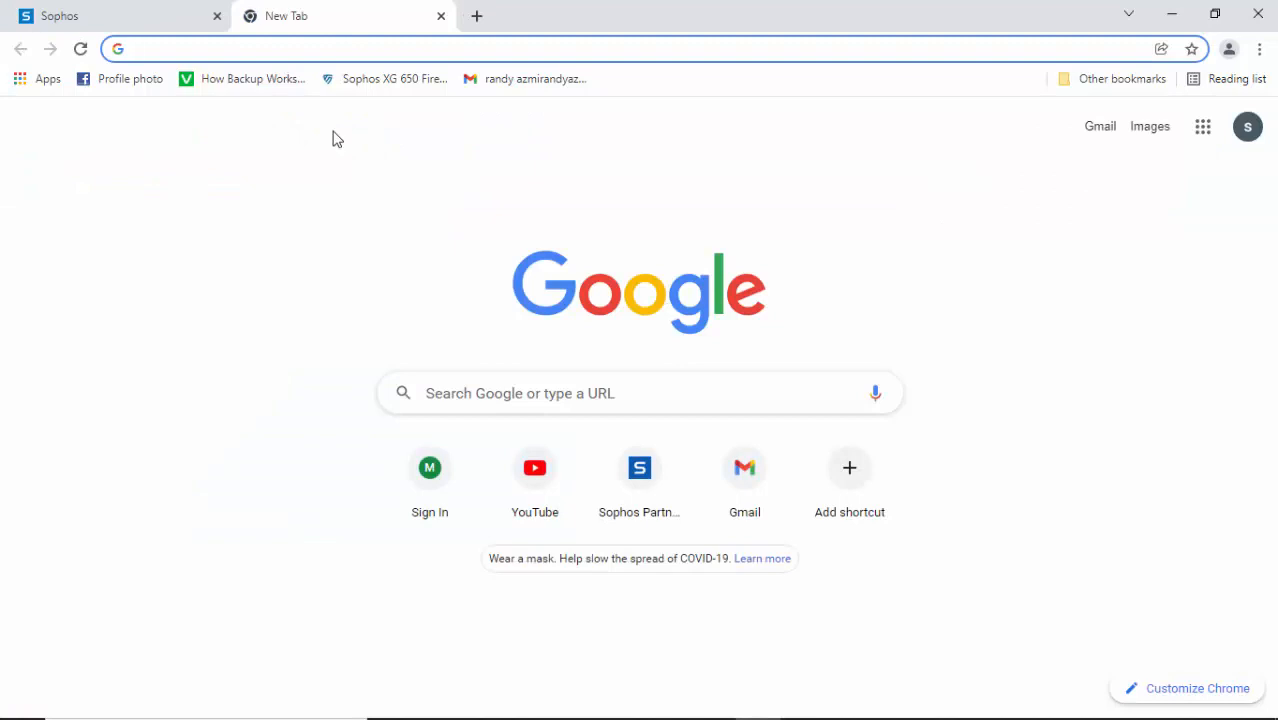
pyautogui.click(260, 46)
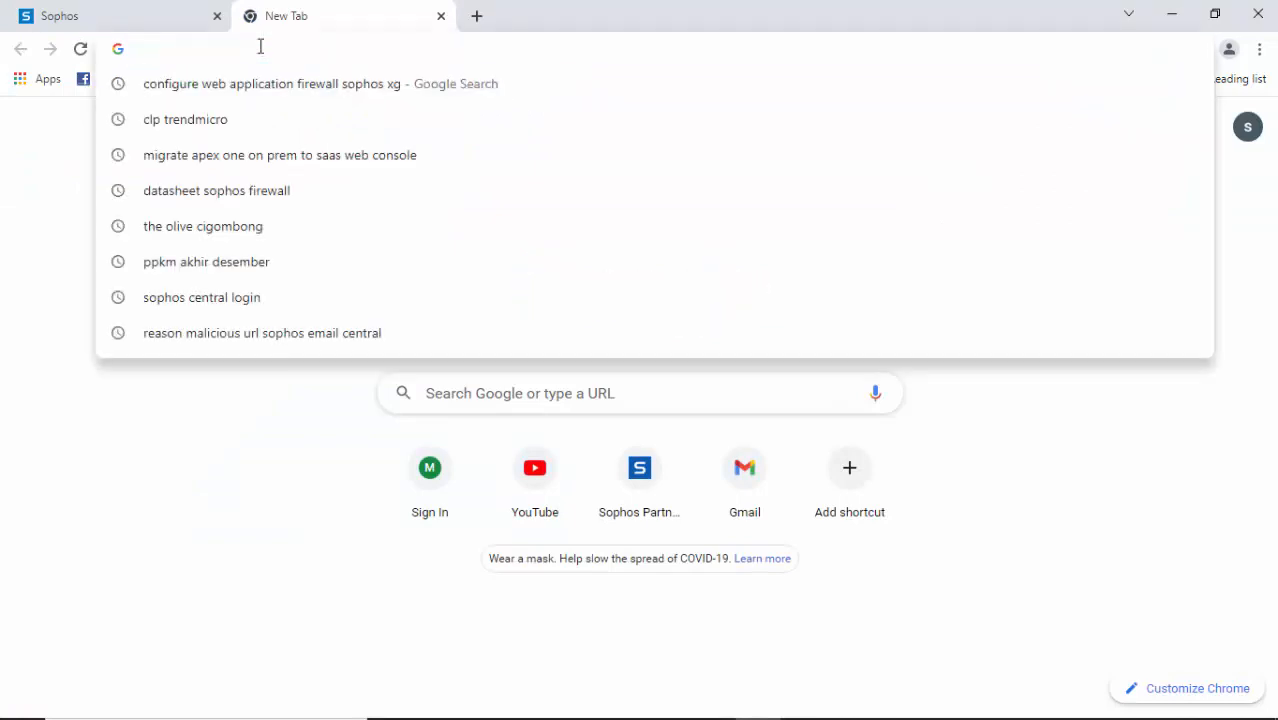
pyautogui.write('detik.c')
pyautogui.press('Return')
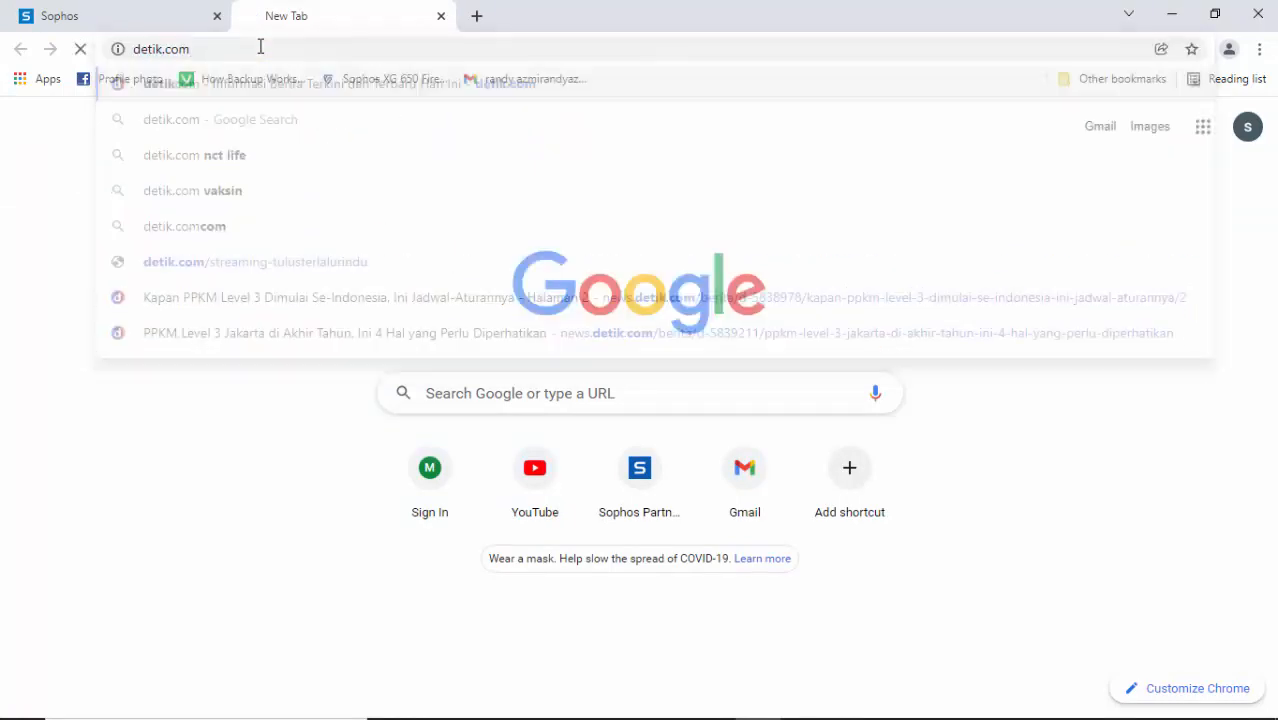
# Search for facebook in another new tab and open its account sign-up result, returning to the detikcom page
pyautogui.click(476, 16)
pyautogui.write('faceboo')
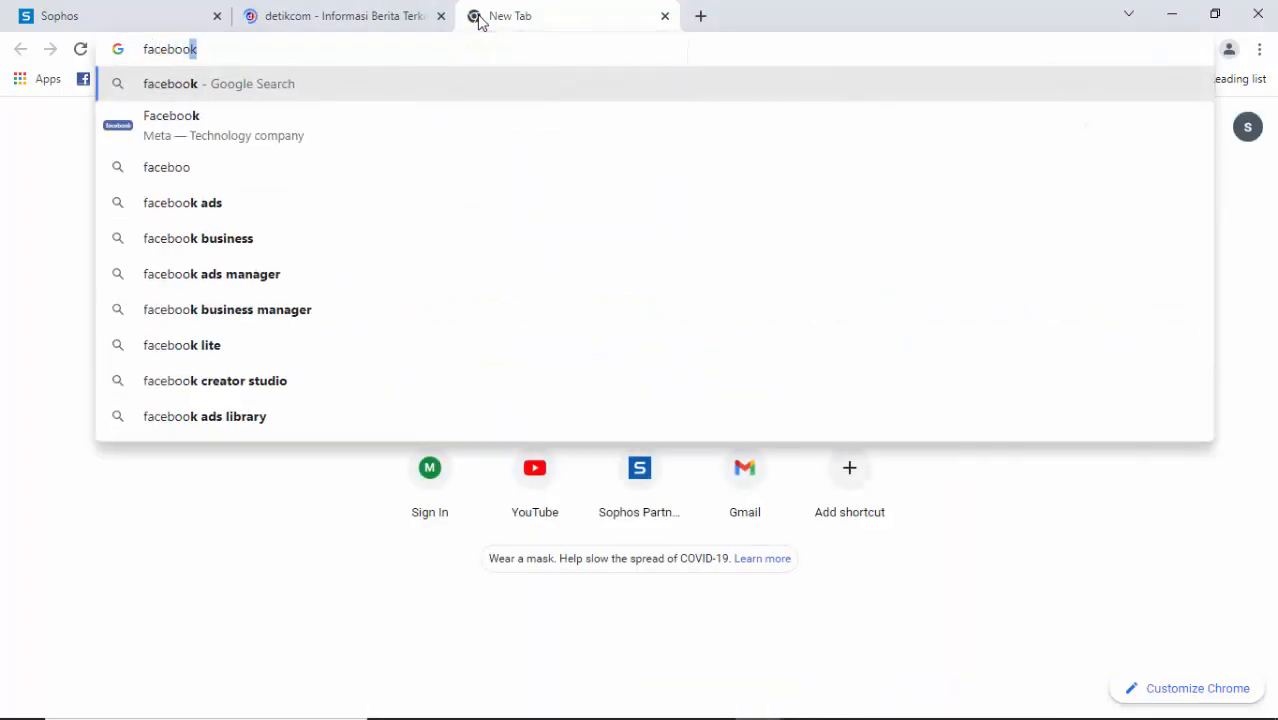
pyautogui.press('Return')
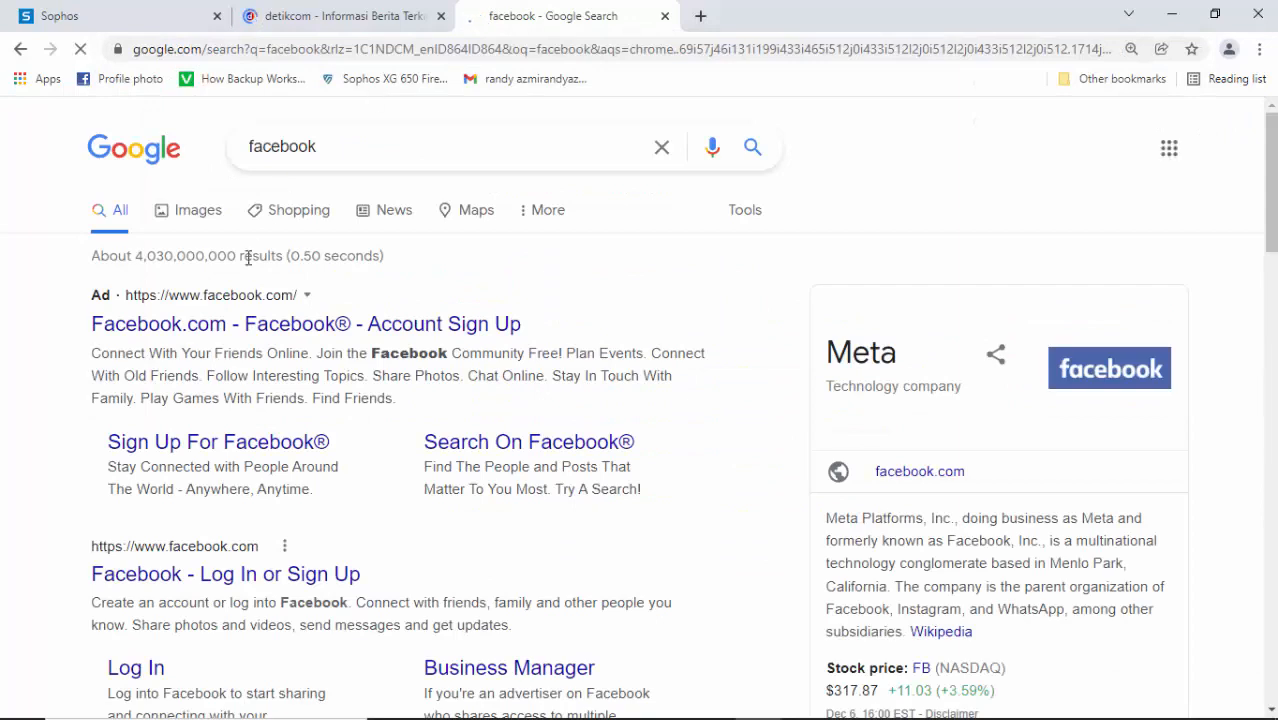
pyautogui.click(255, 335)
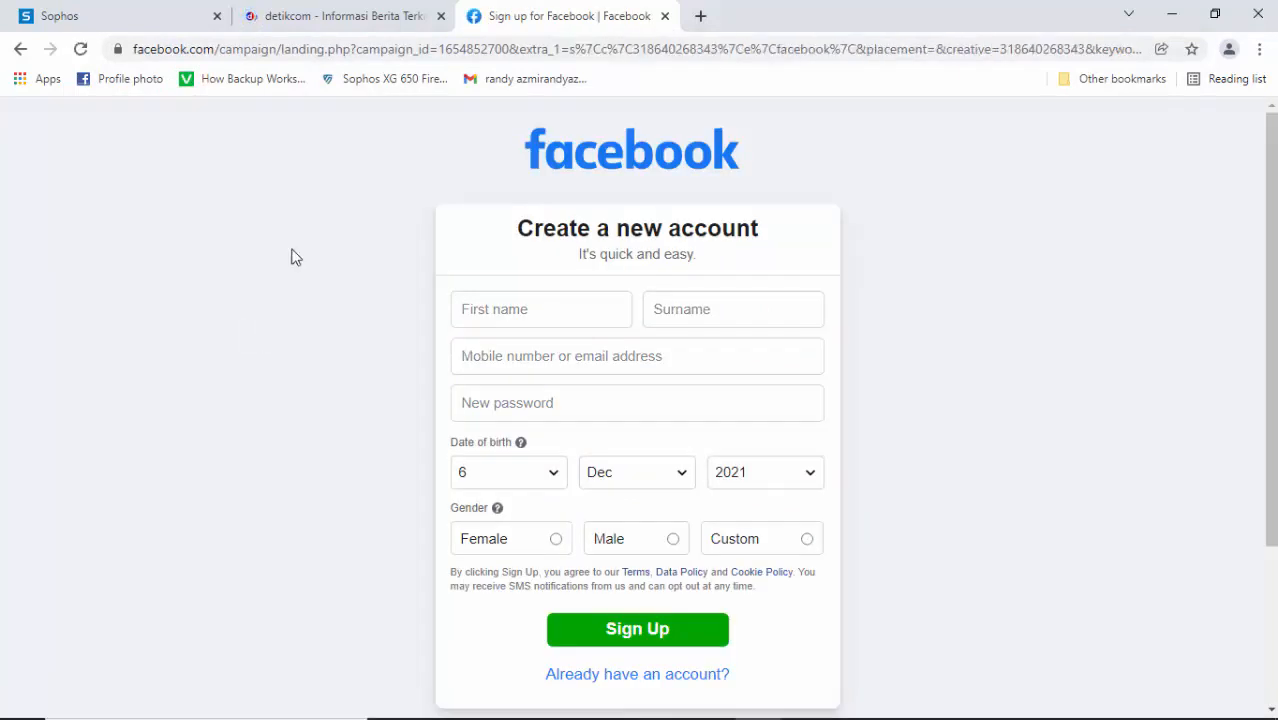
pyautogui.click(383, 22)
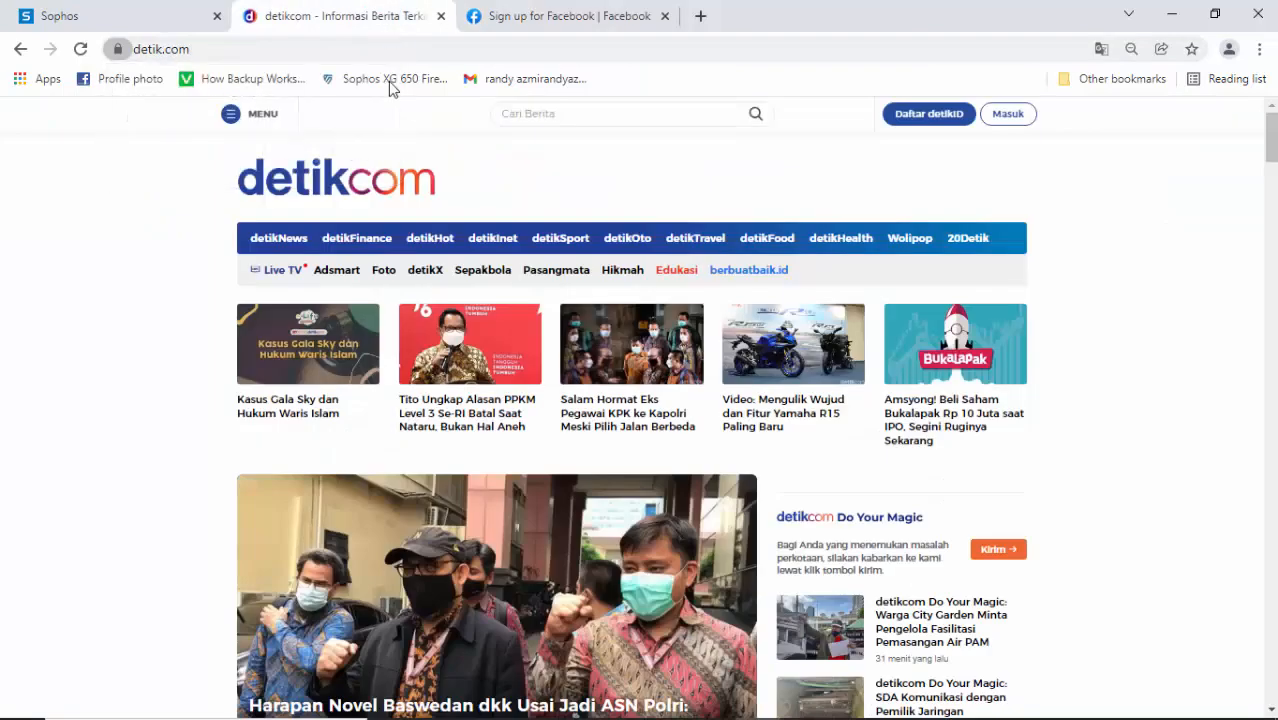
# Run ipconfig in a Command Prompt and check the Ethernet 4 adapter's IPv4 address and default gateway, minimizing the window when done
pyautogui.moveTo(528, 712)
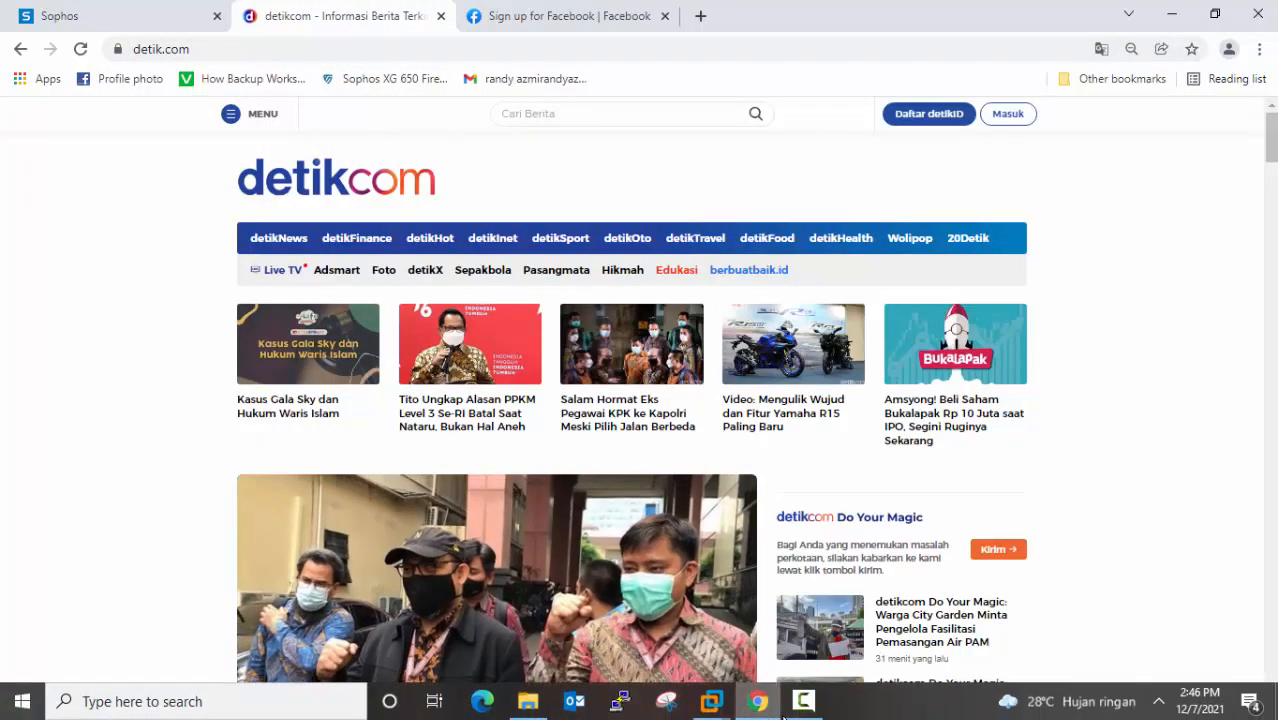
pyautogui.rightClick(22, 700)
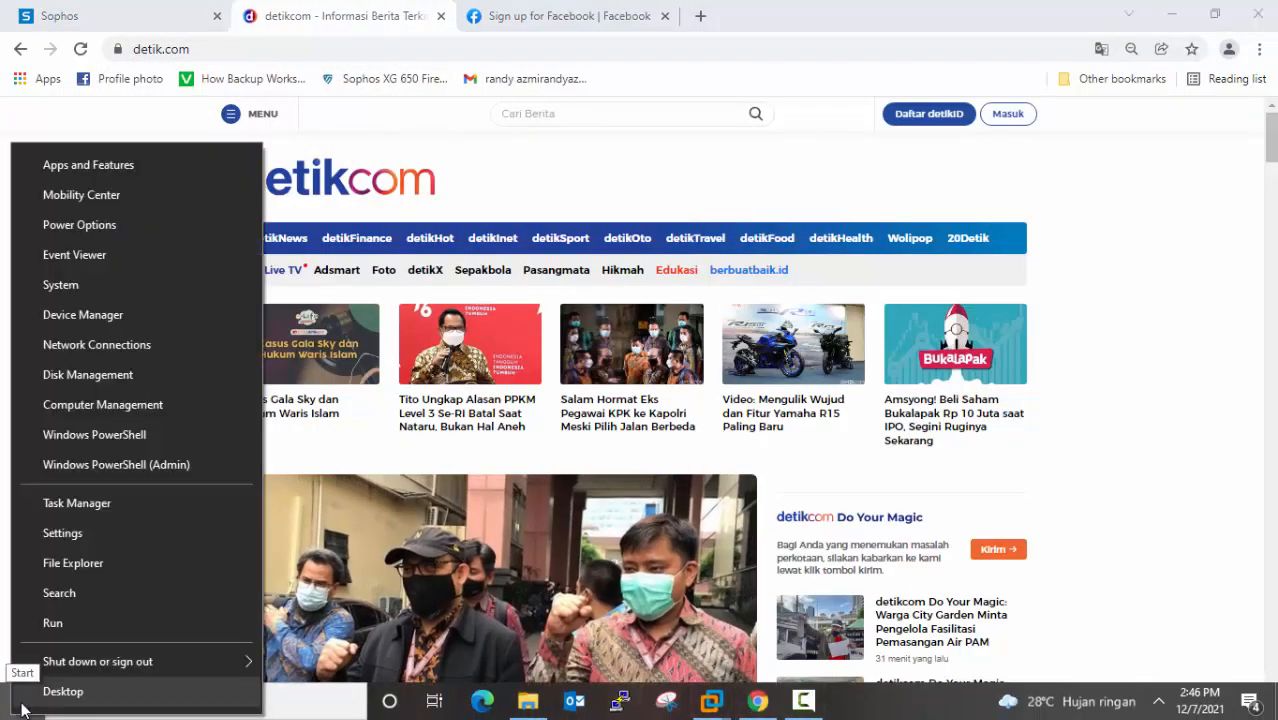
pyautogui.click(55, 622)
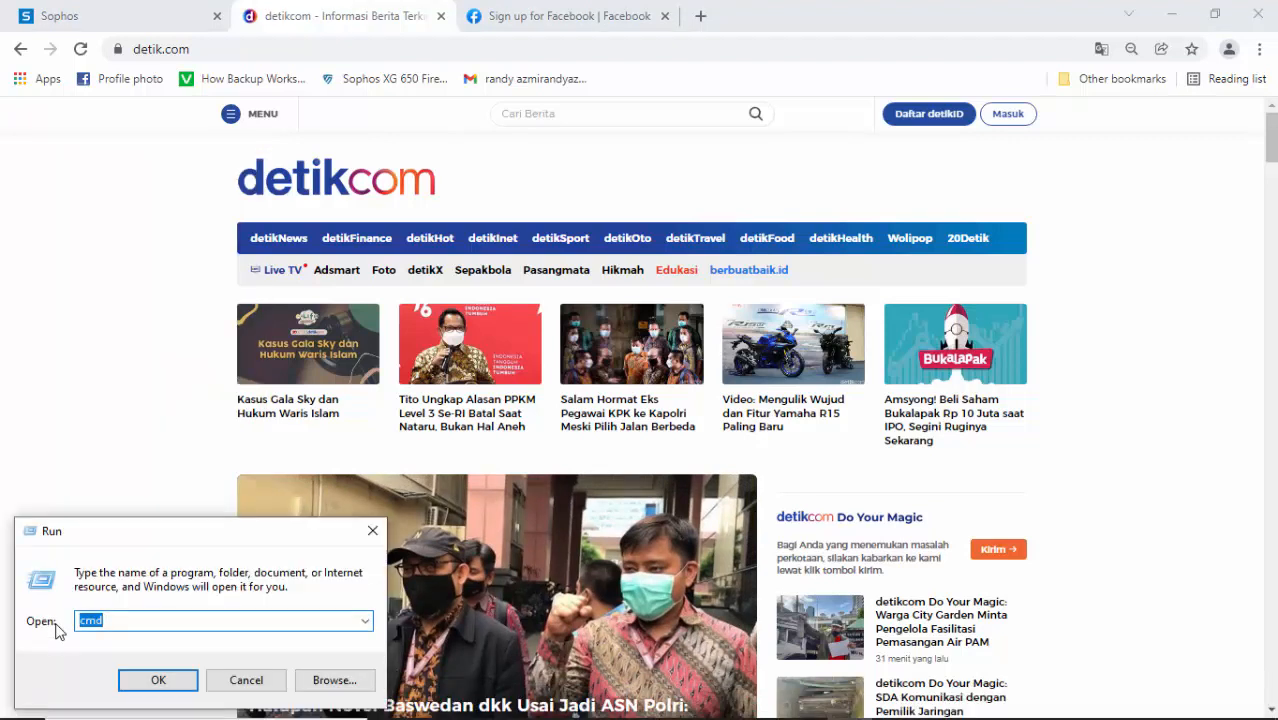
pyautogui.press('Return')
pyautogui.write('ipconfig')
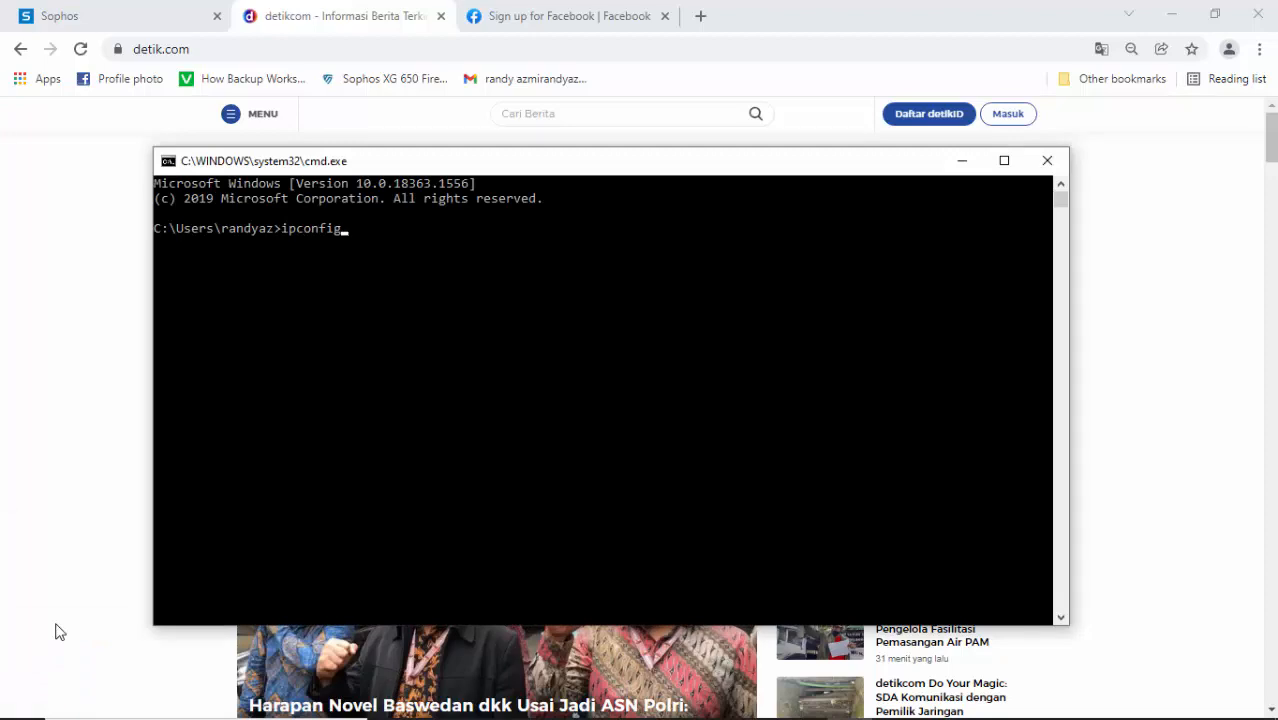
pyautogui.press('Return')
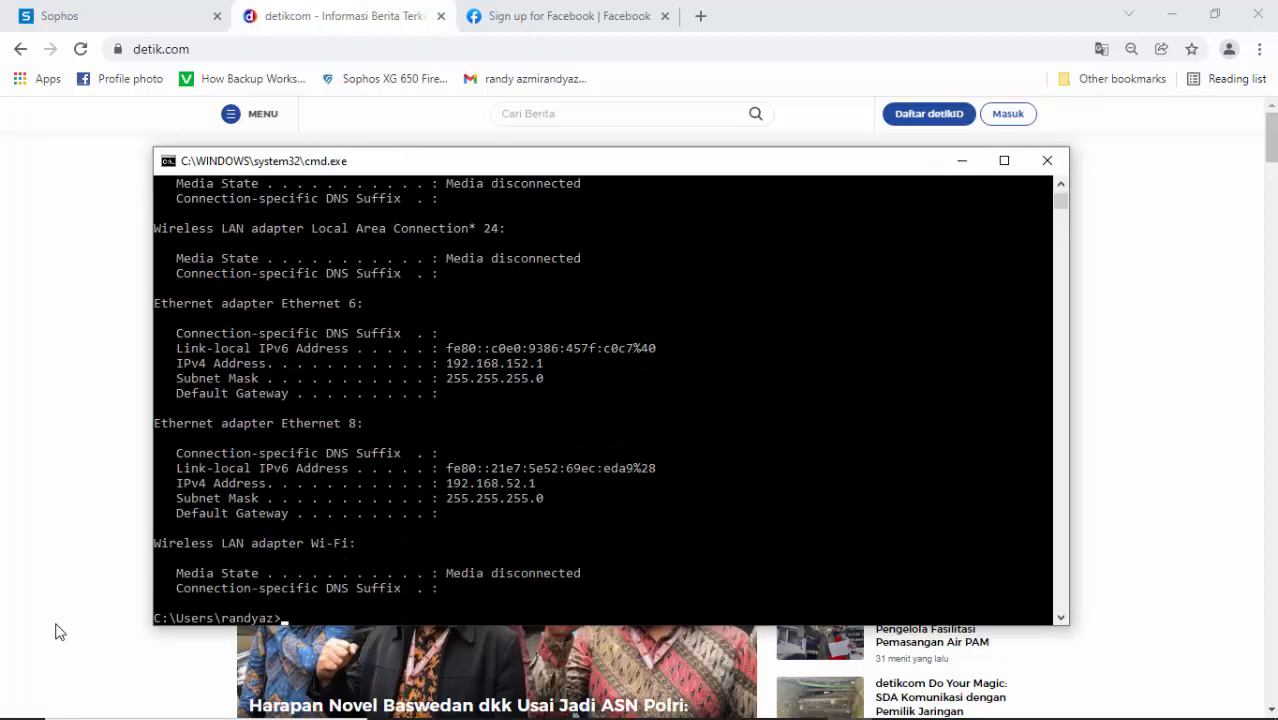
pyautogui.click(1060, 186)
pyautogui.click(1060, 185)
pyautogui.scroll(9, 642, 309)
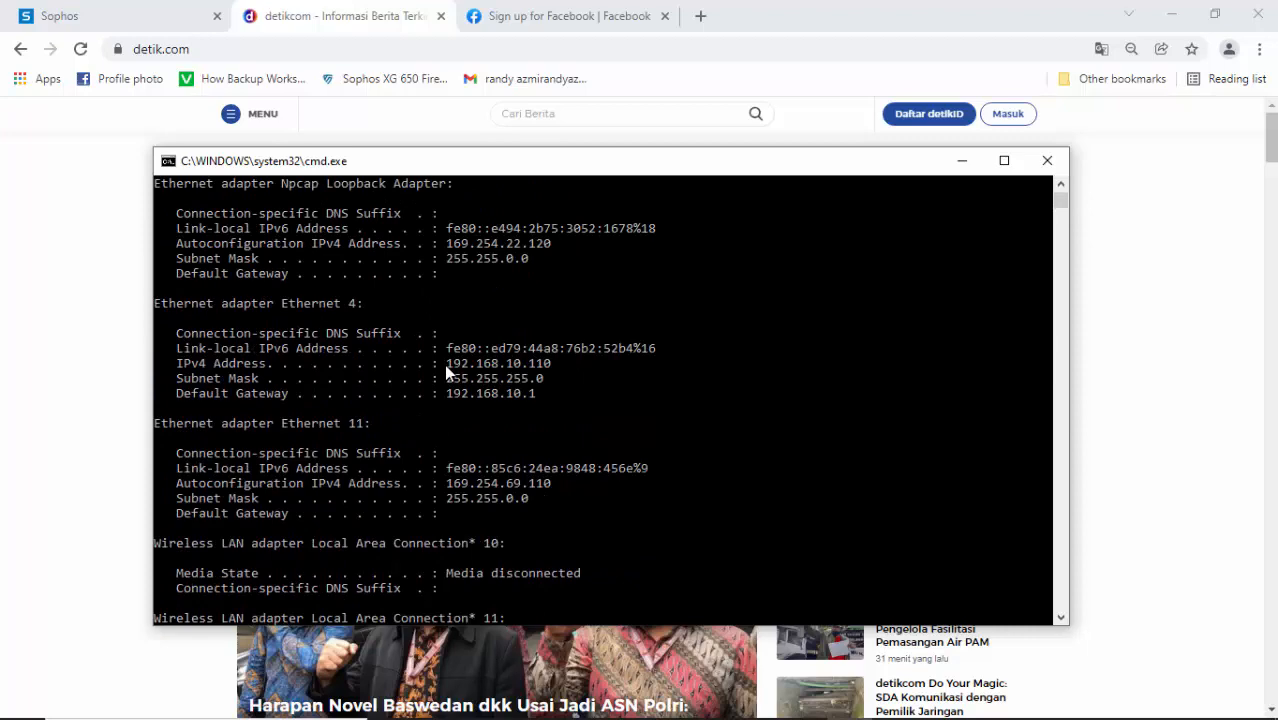
pyautogui.click(961, 160)
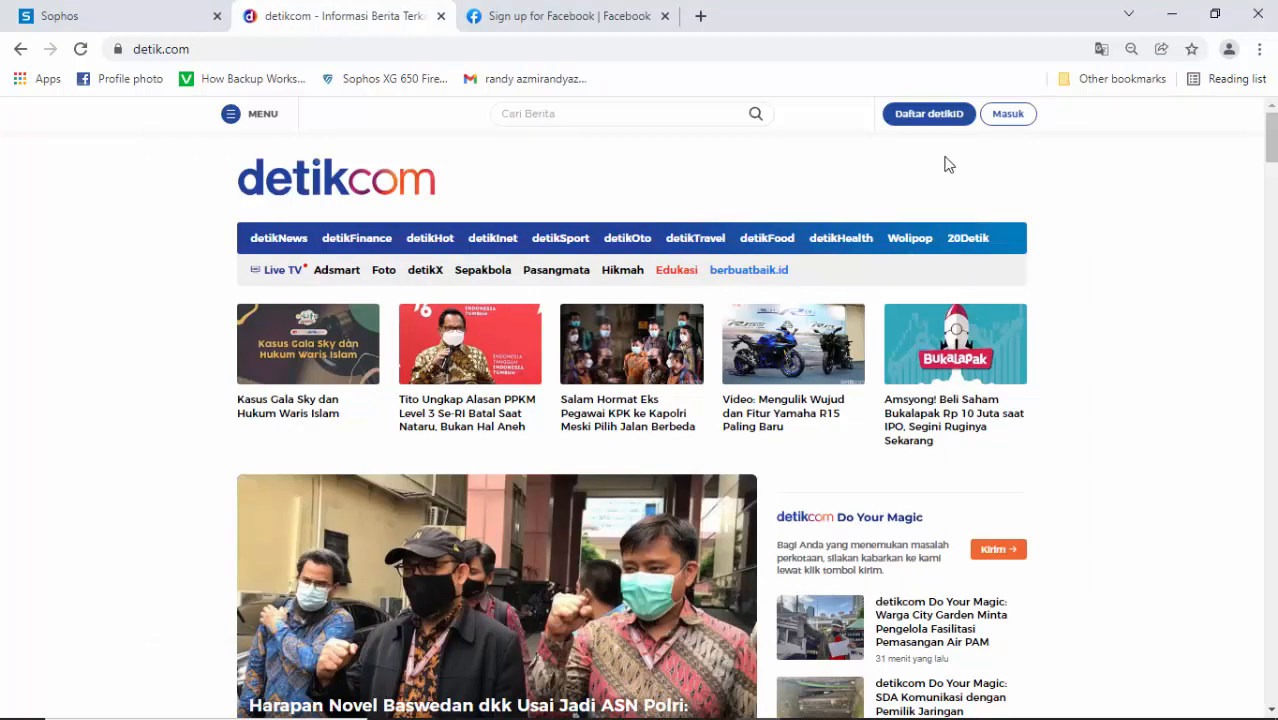
pyautogui.click(133, 18)
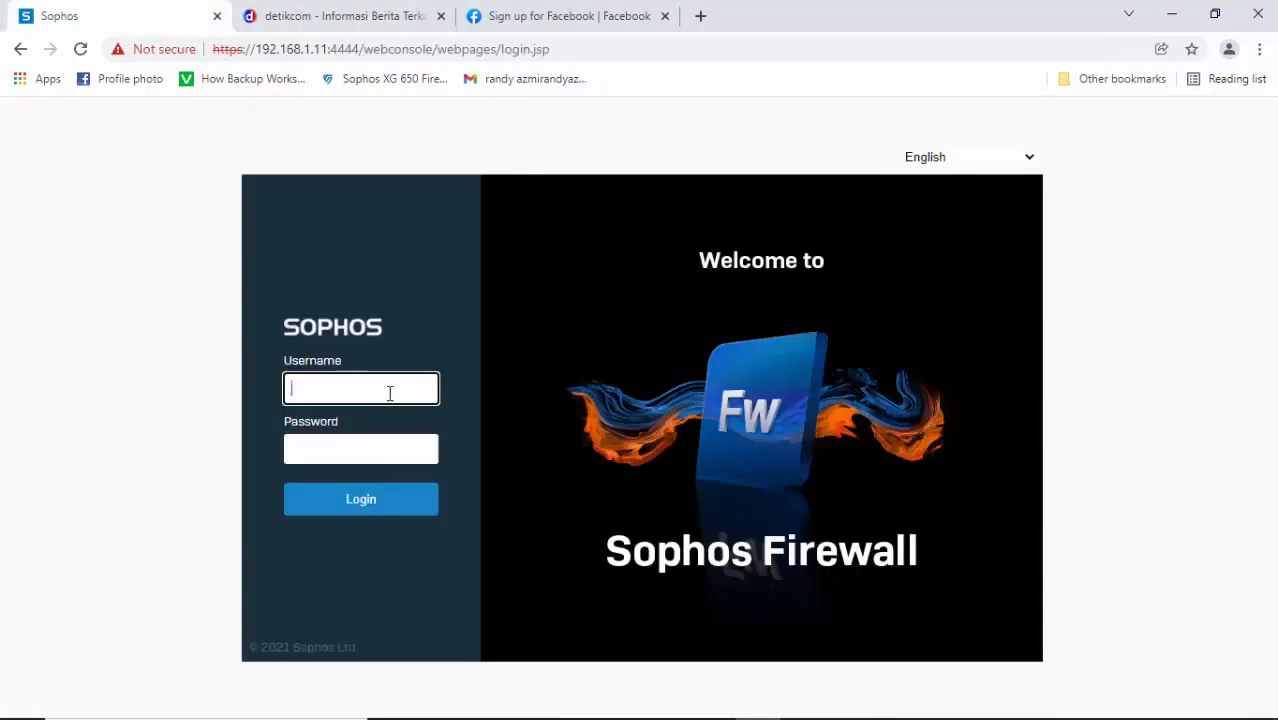
pyautogui.click(365, 49)
pyautogui.write('https://192.')
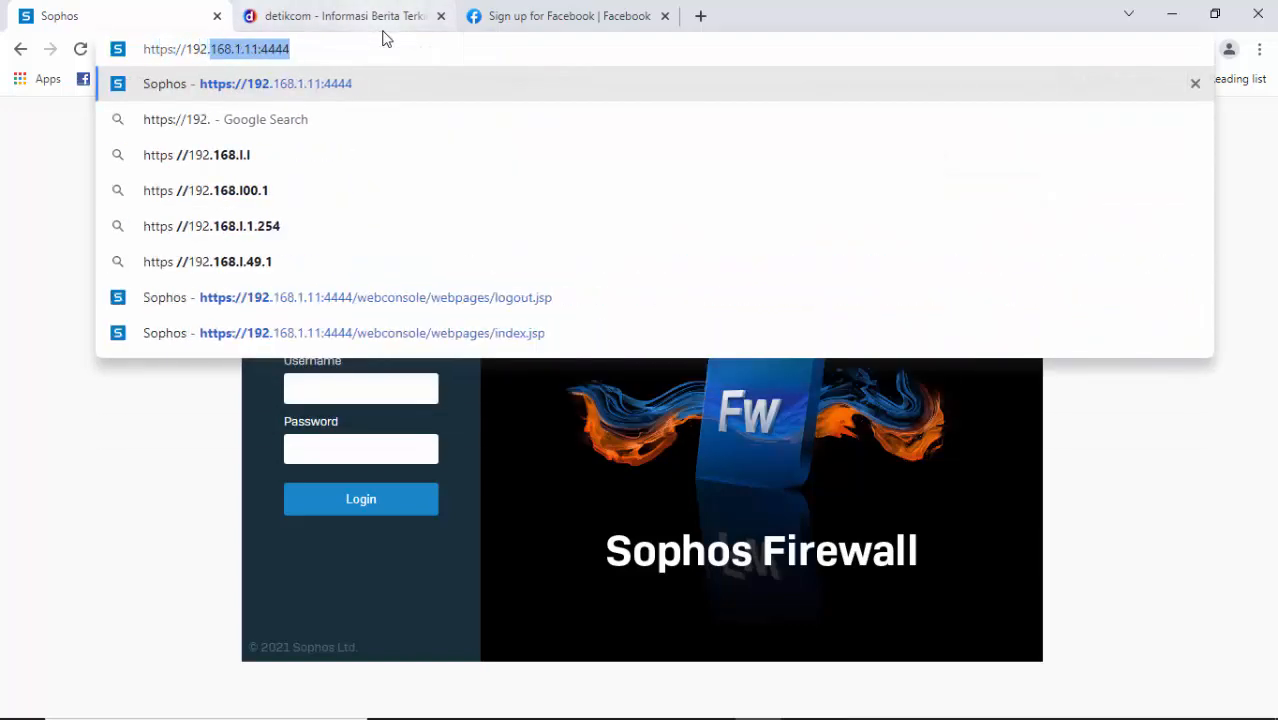
pyautogui.press('BackSpace')
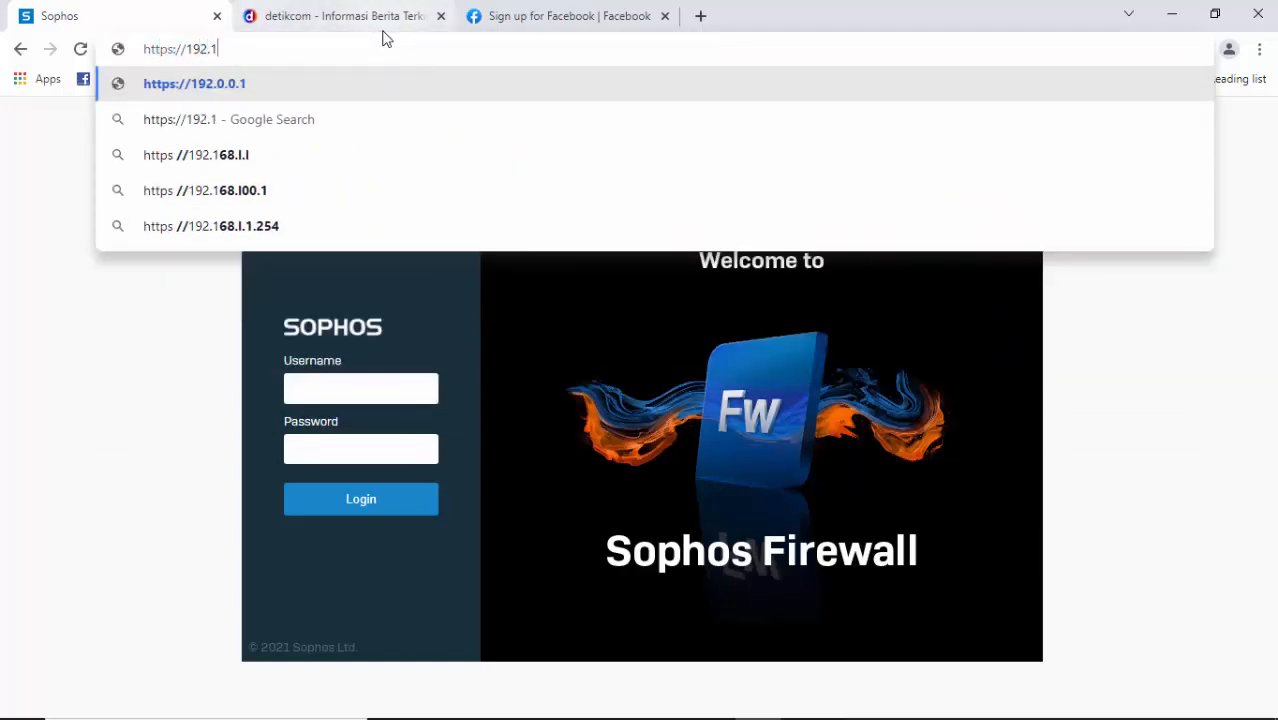
pyautogui.write('168.')
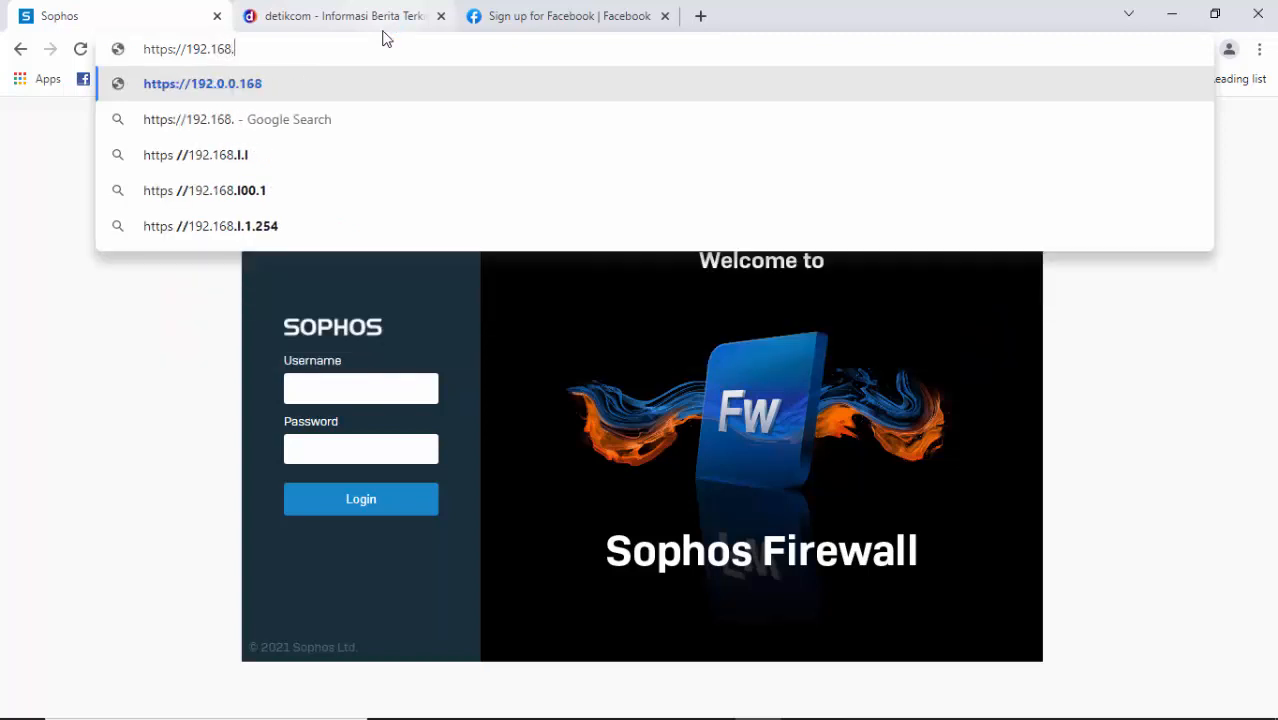
pyautogui.write('10.1')
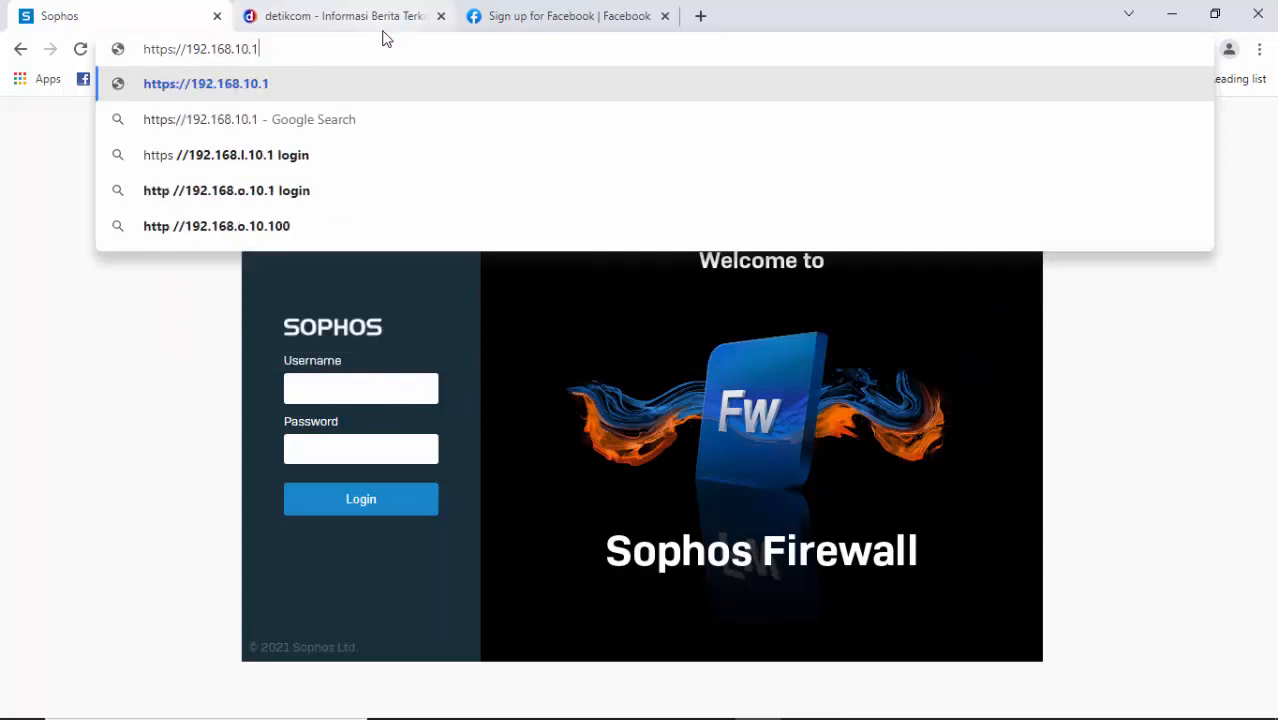
pyautogui.write(':4444')
pyautogui.press('Return')
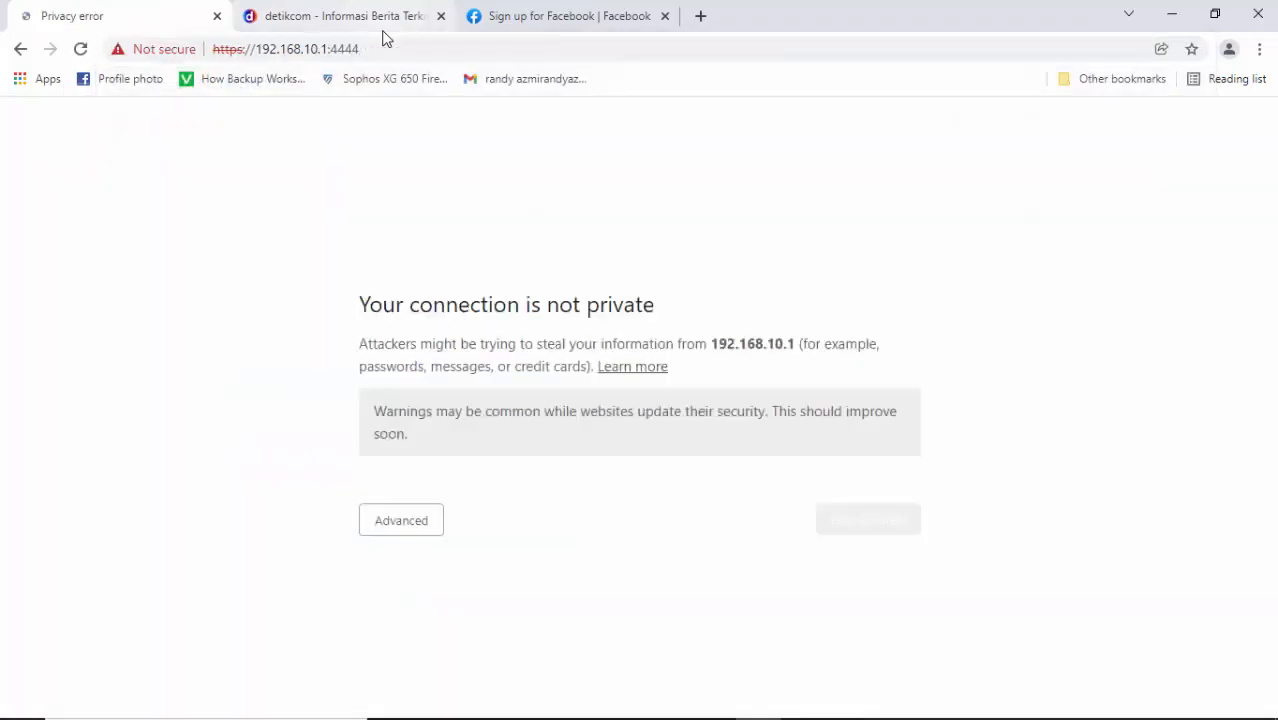
pyautogui.click(412, 573)
pyautogui.click(389, 637)
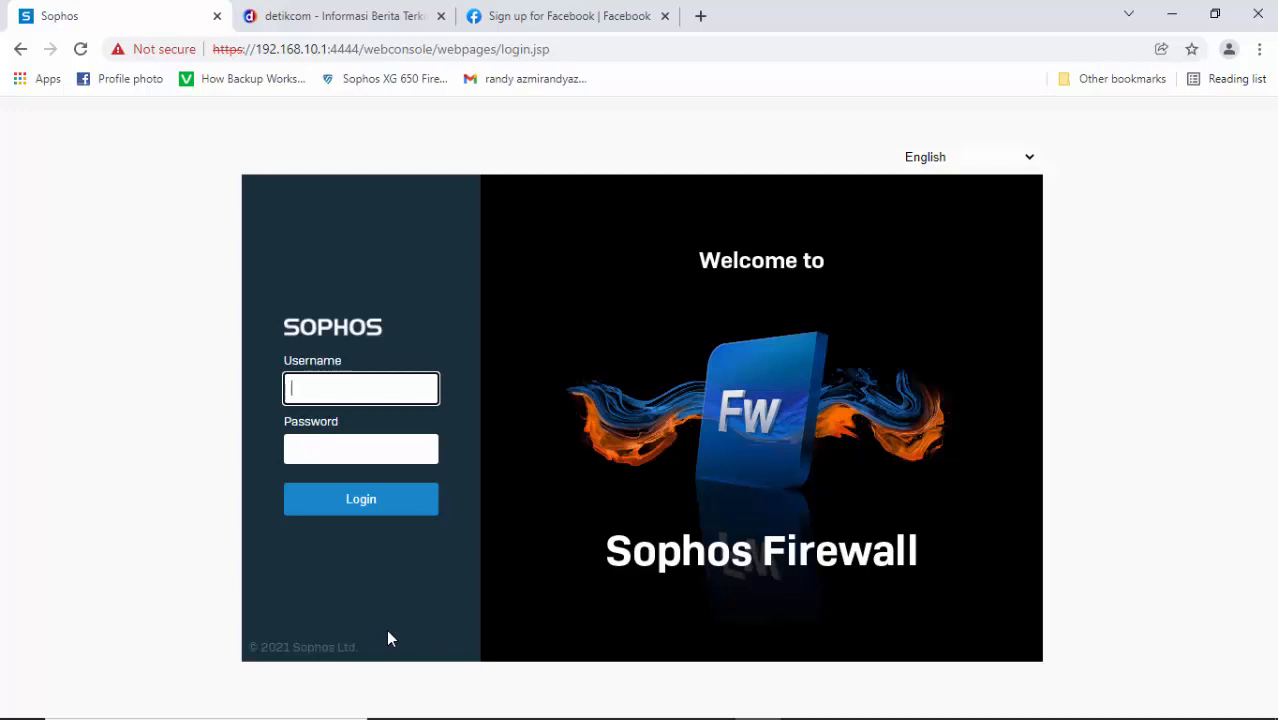
# Log in to the firewall as admin with the account password and skip creating the secure storage master key
pyautogui.write('admin')
pyautogui.press('Tab')
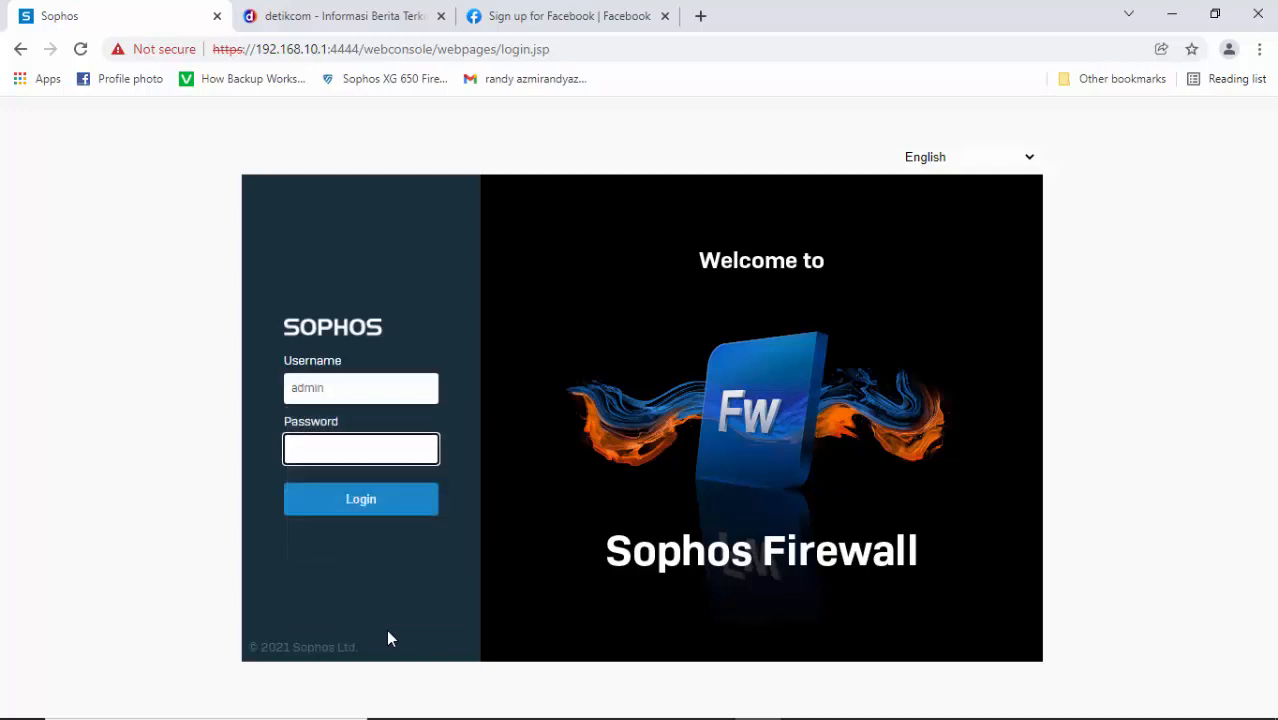
pyautogui.write('**********')
pyautogui.press('Return')
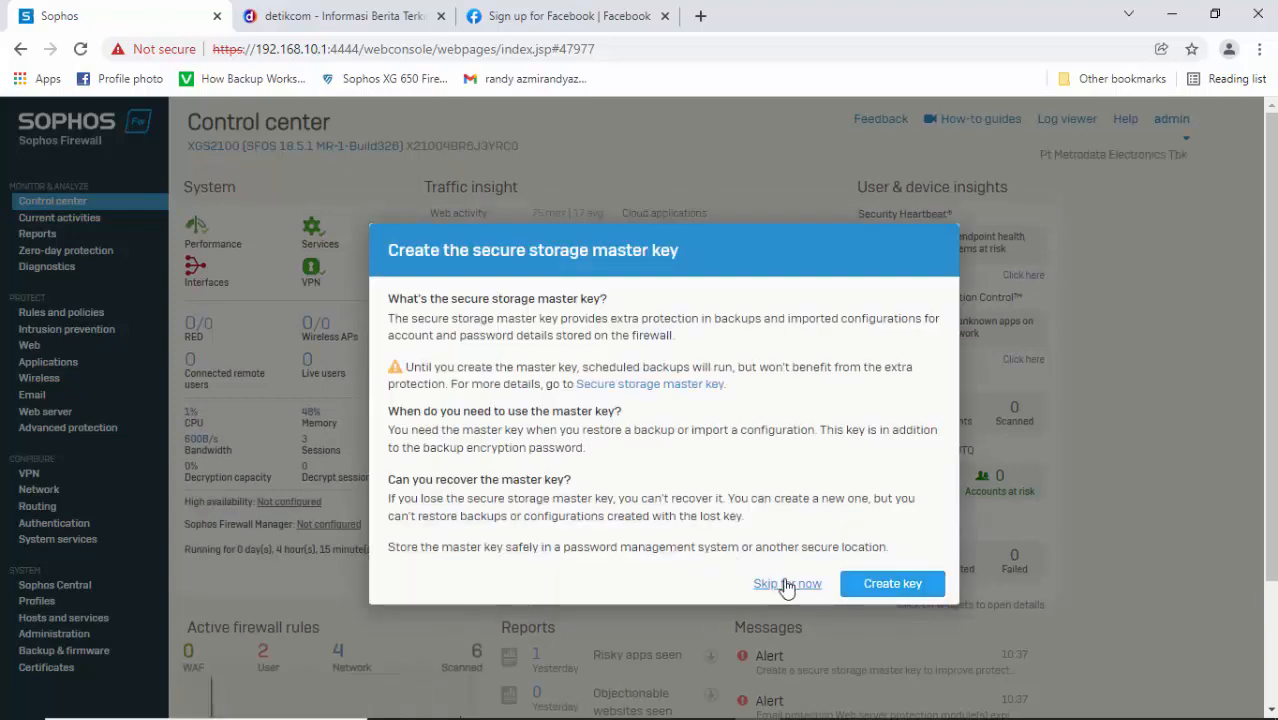
pyautogui.click(786, 586)
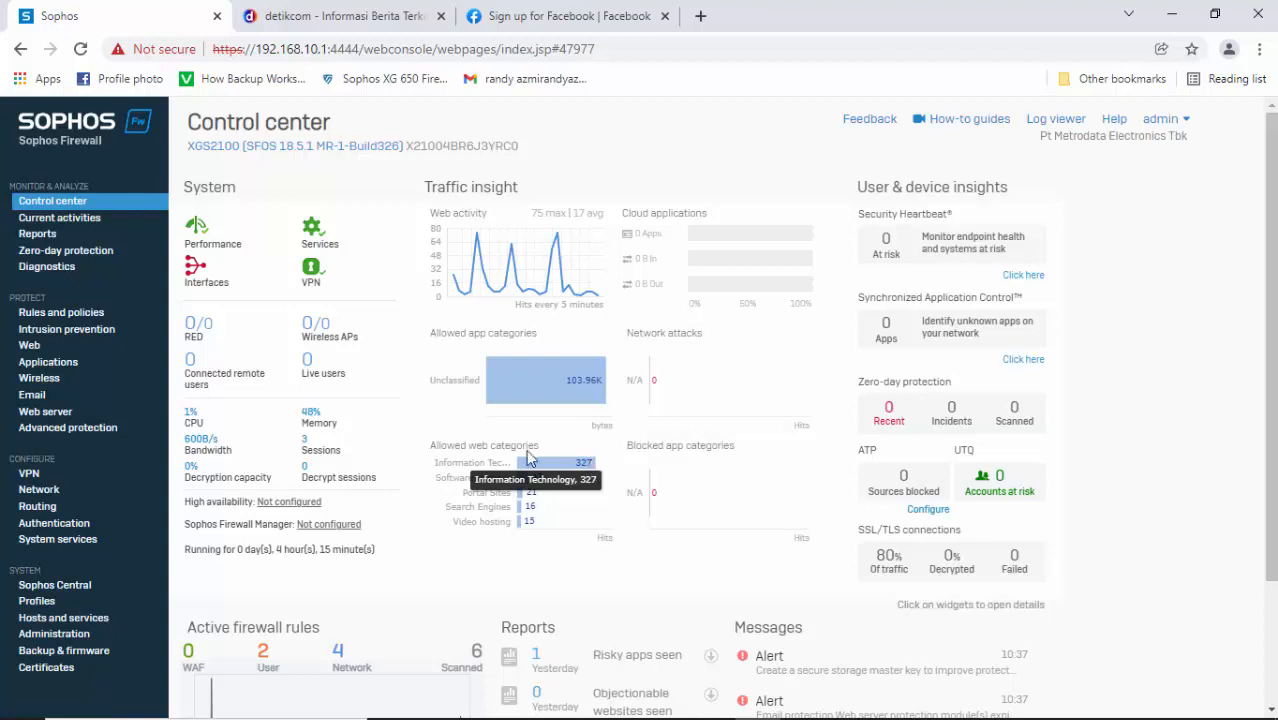
# Open the firewall's web policies list and collapse the rules of the Default Policy
pyautogui.click(37, 350)
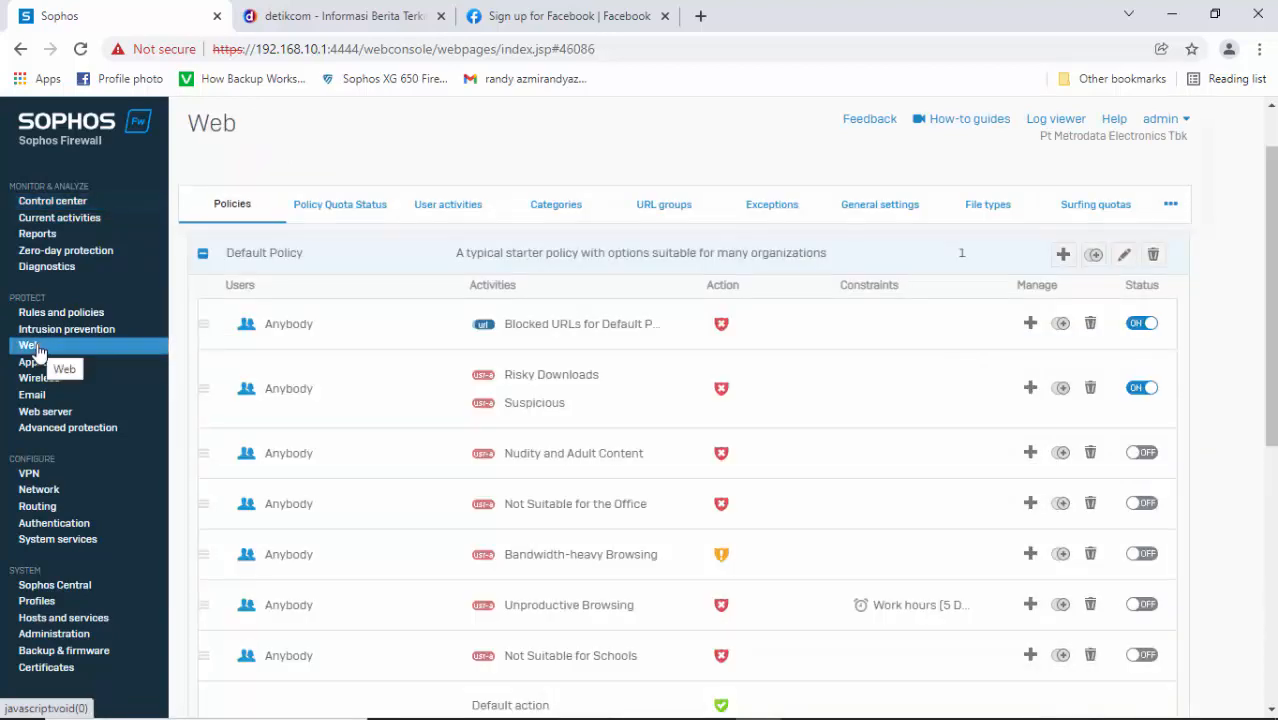
pyautogui.click(202, 254)
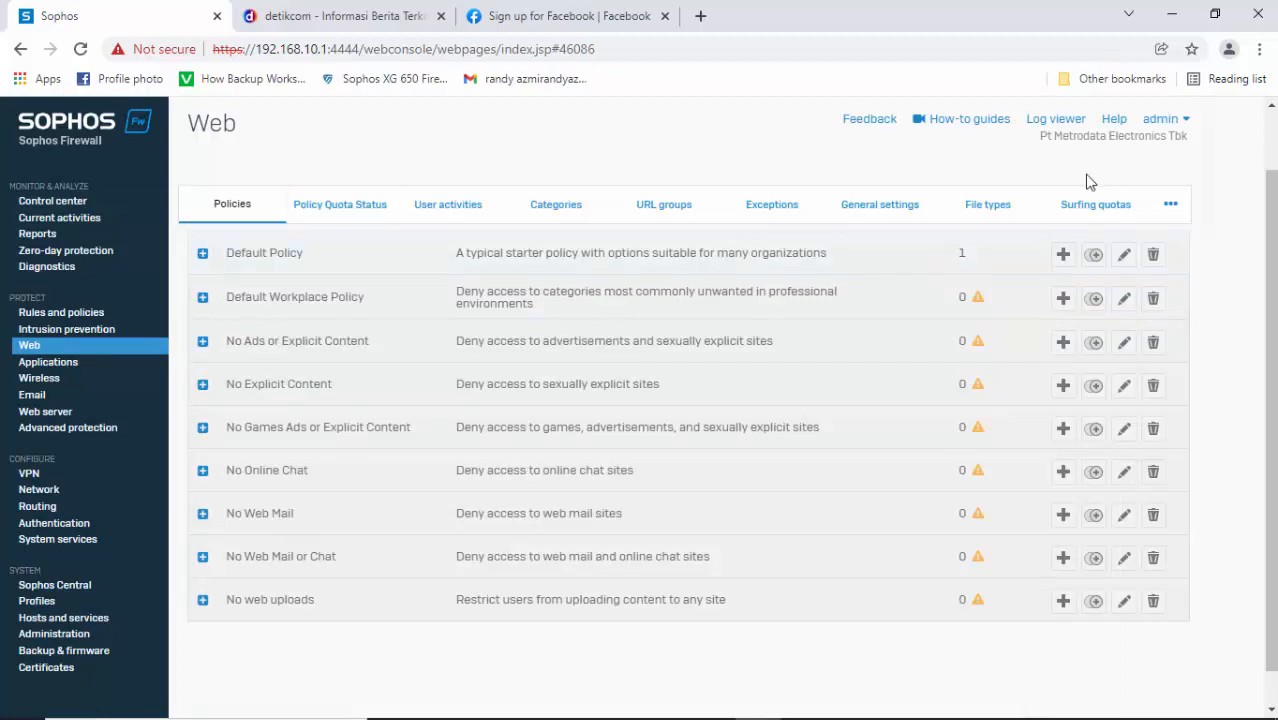
pyautogui.scroll(2, 1270, 140)
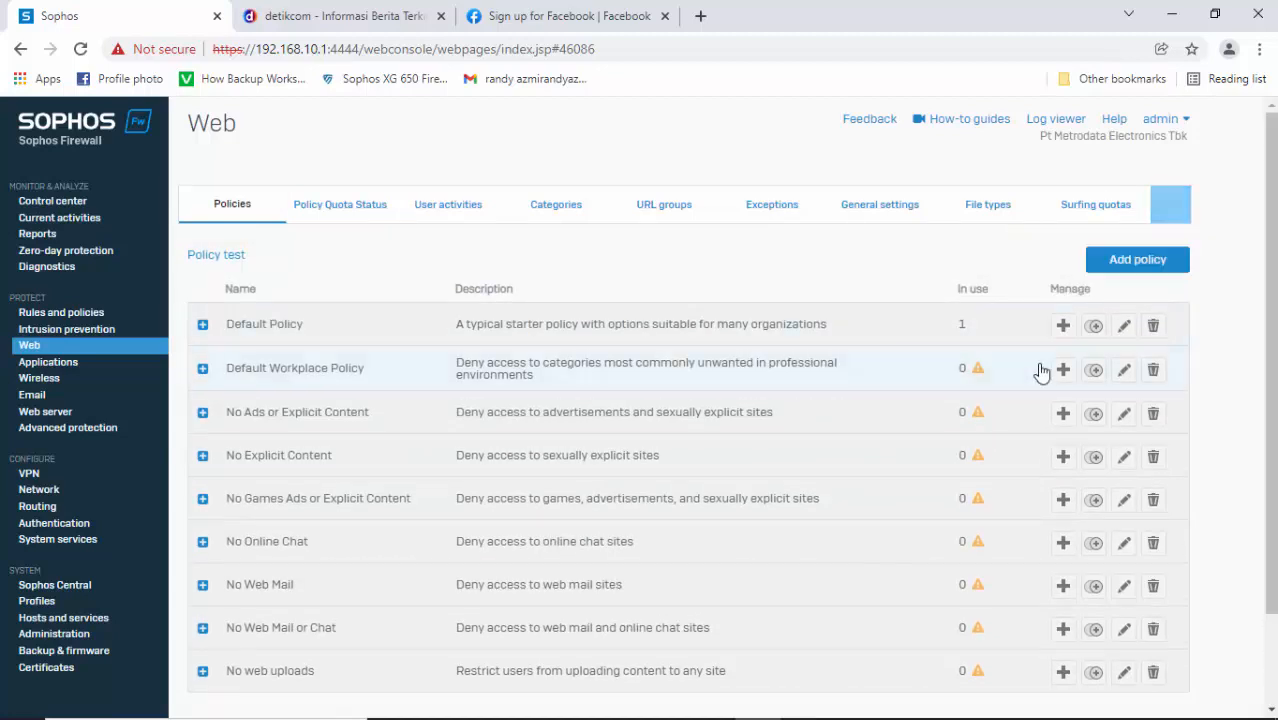
# Start a new web policy with Webfiltering_test as both its name and description
pyautogui.click(1120, 263)
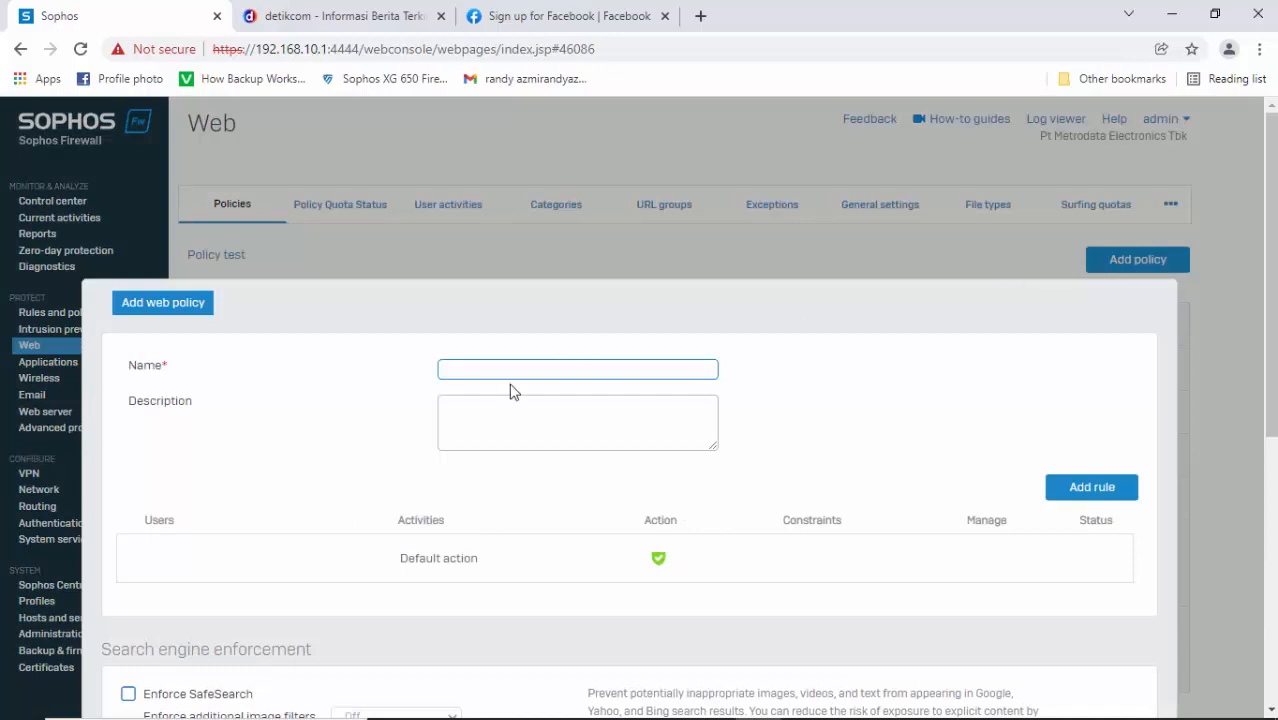
pyautogui.click(509, 374)
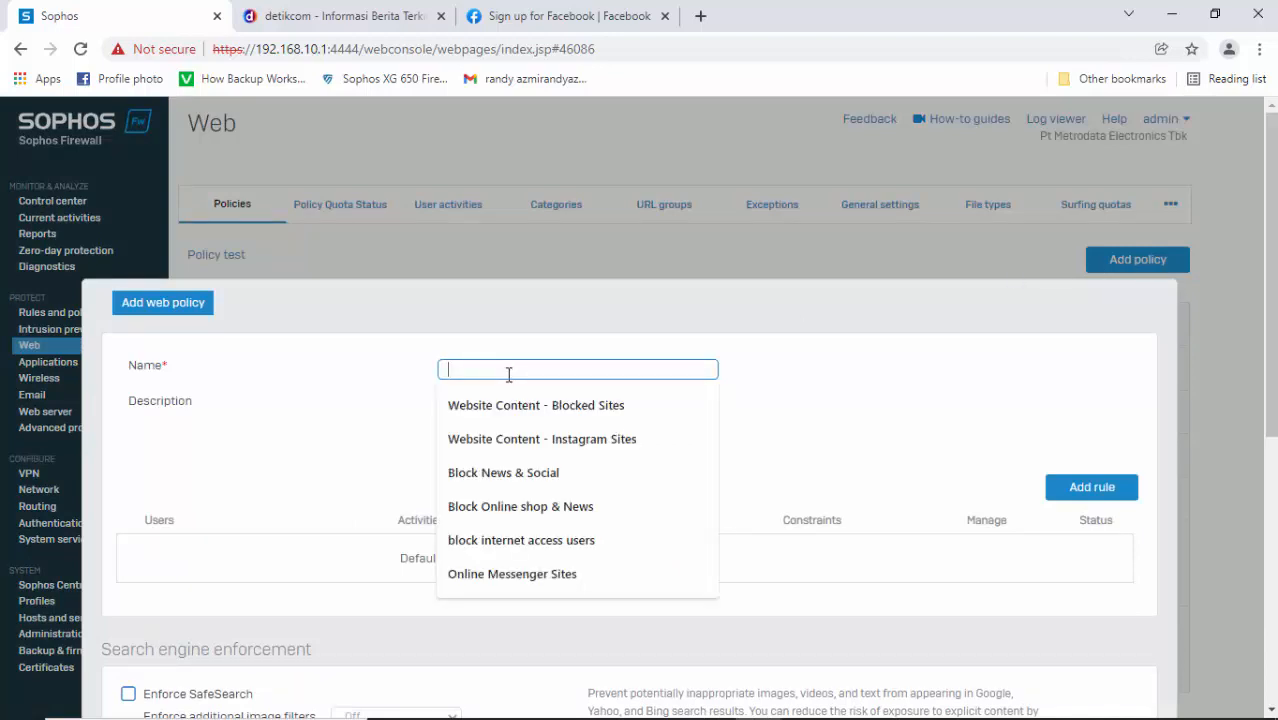
pyautogui.write('Web')
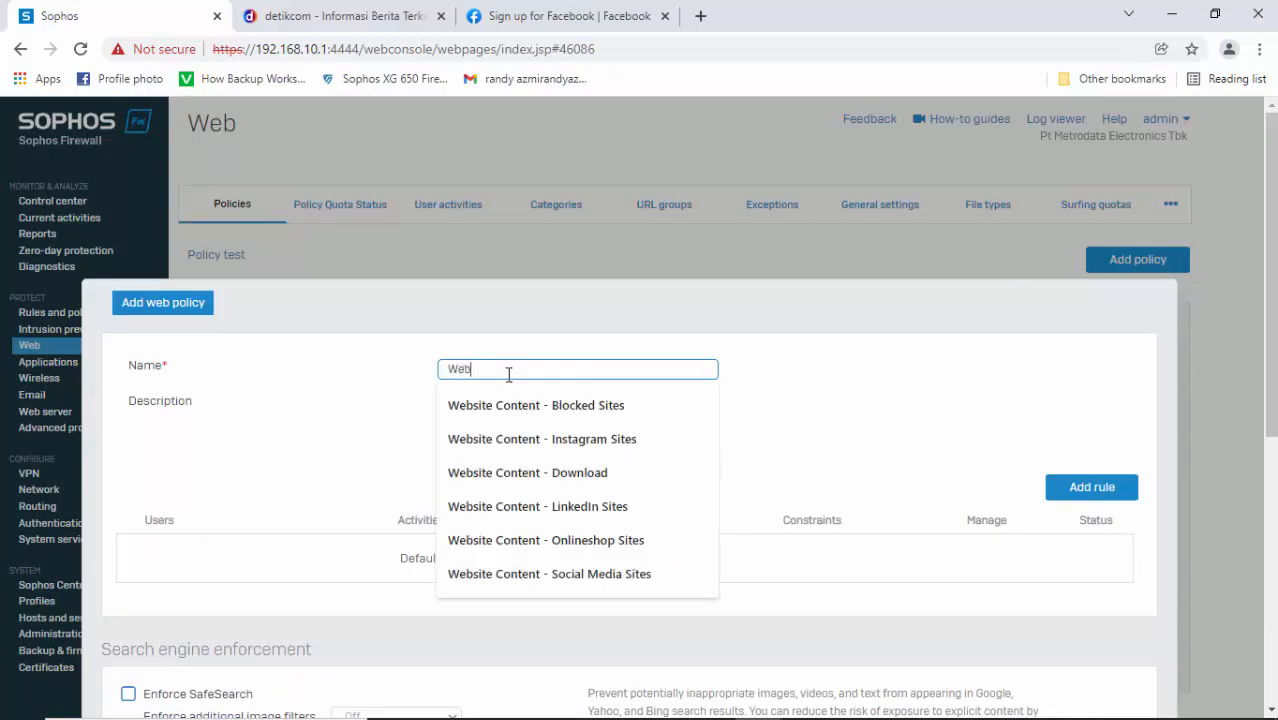
pyautogui.write('filtering')
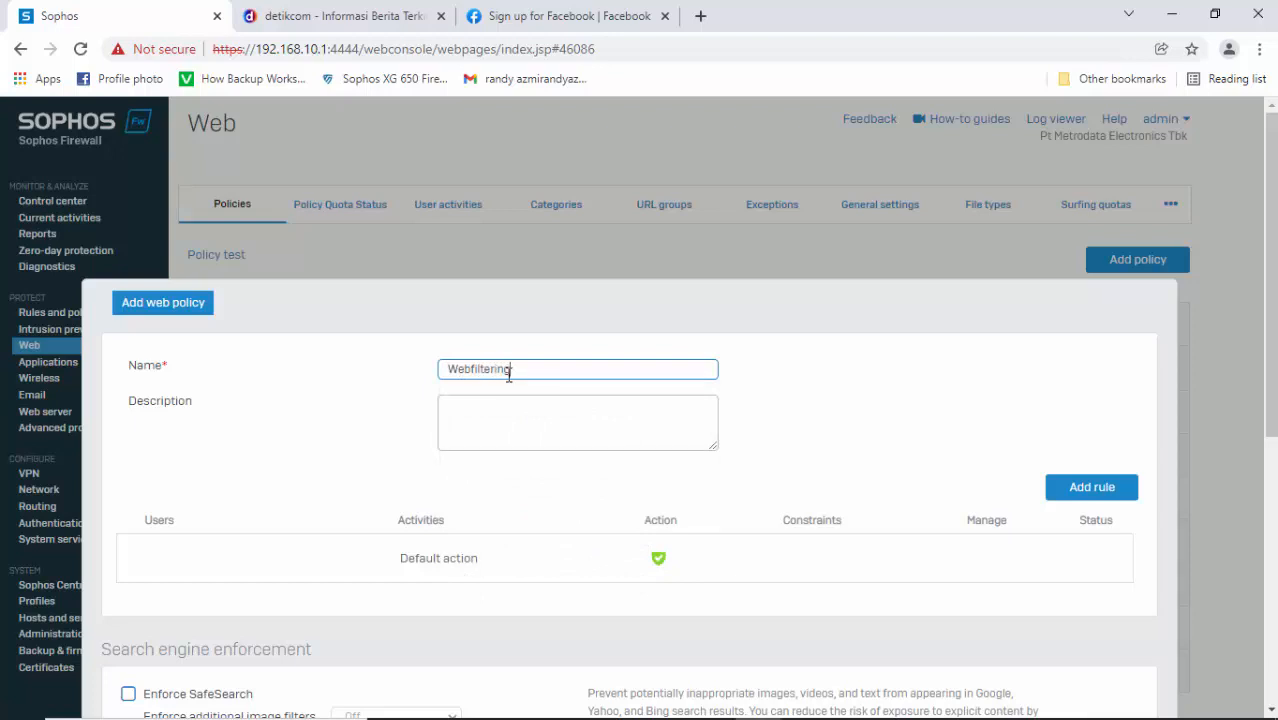
pyautogui.write('_test')
pyautogui.moveTo(556, 368); pyautogui.dragTo(338, 375)
pyautogui.hotkey('ctrl', 'c')
pyautogui.press('Tab')
pyautogui.hotkey('ctrl', 'v')
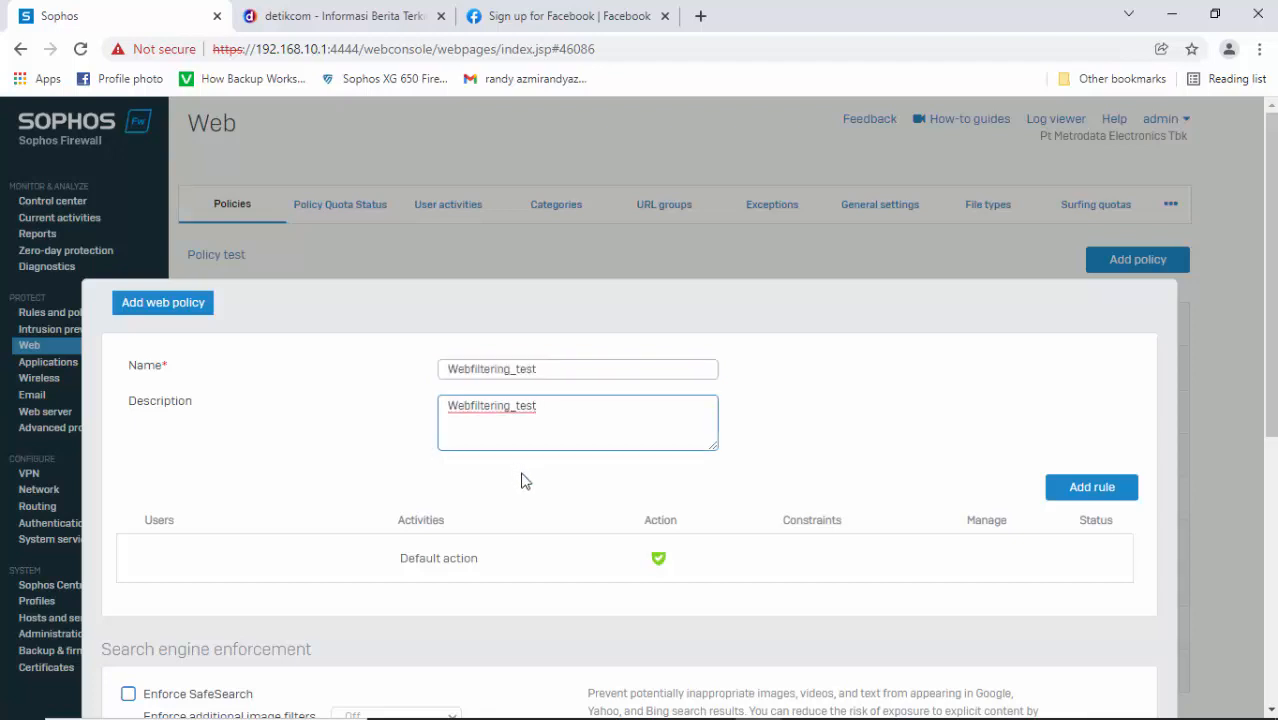
# Add two default rules to the Webfiltering_test policy
pyautogui.moveTo(1272, 307); pyautogui.dragTo(1258, 408)
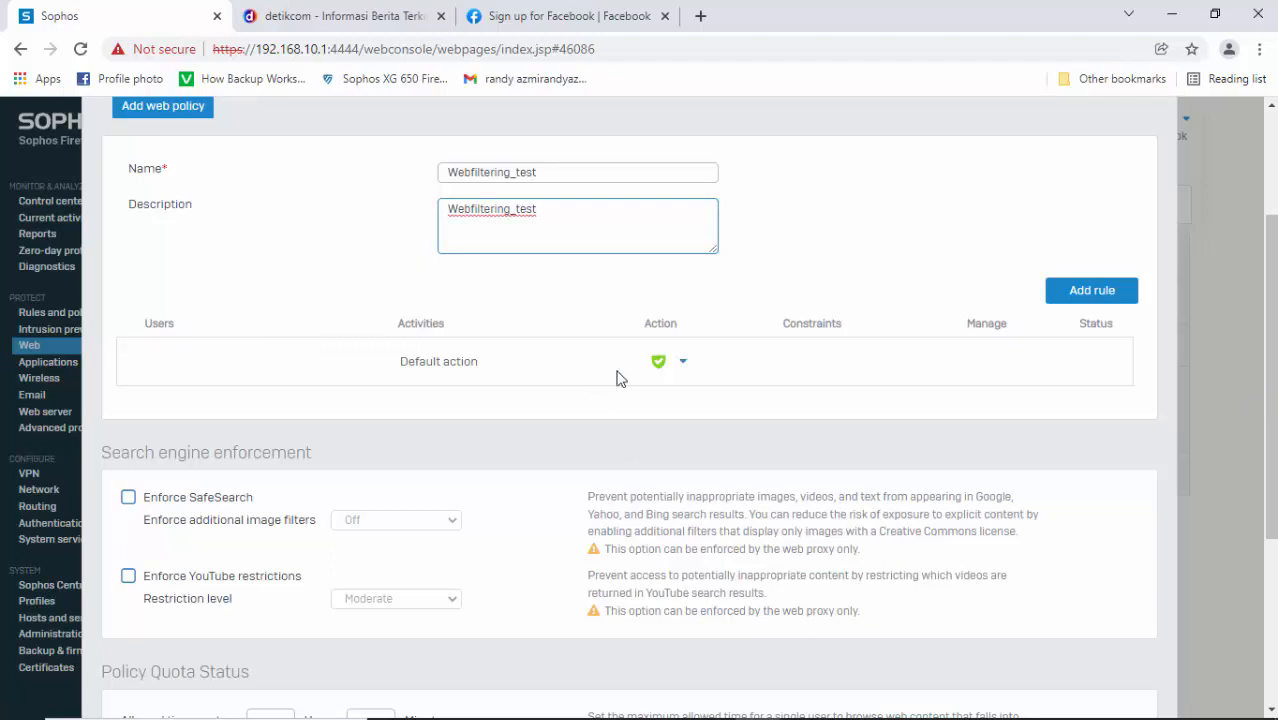
pyautogui.click(1107, 294)
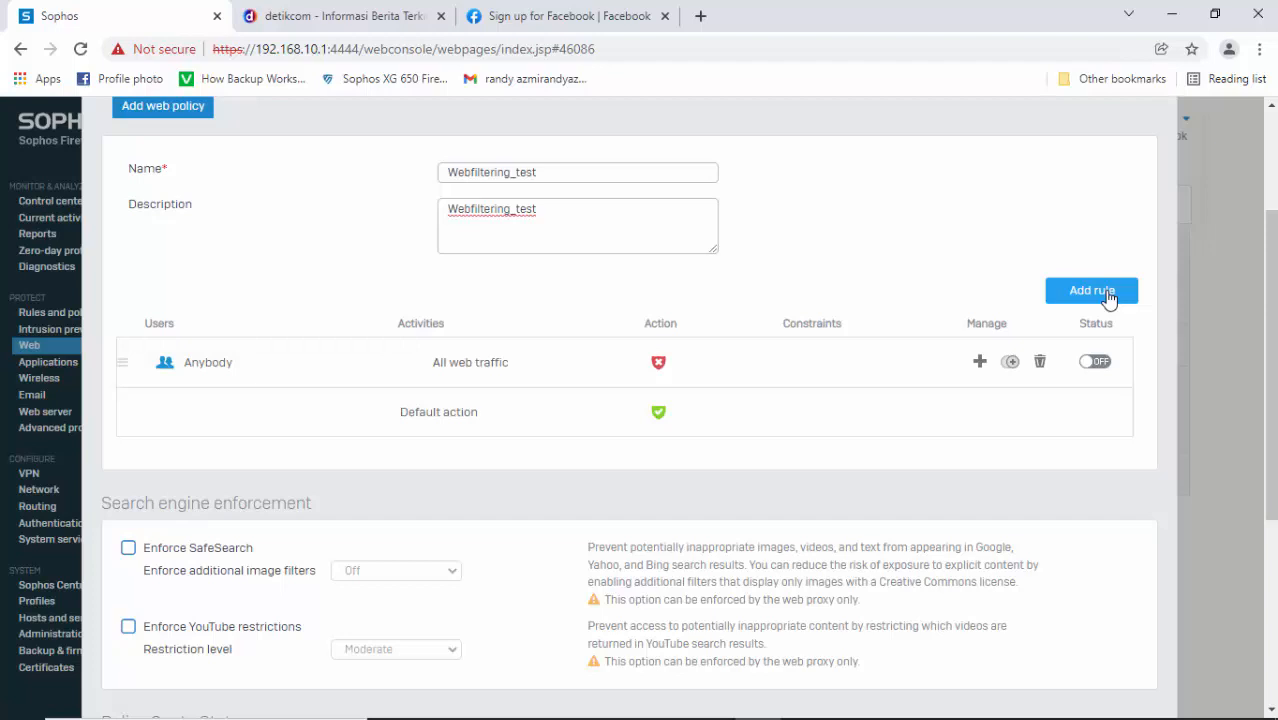
pyautogui.click(1105, 295)
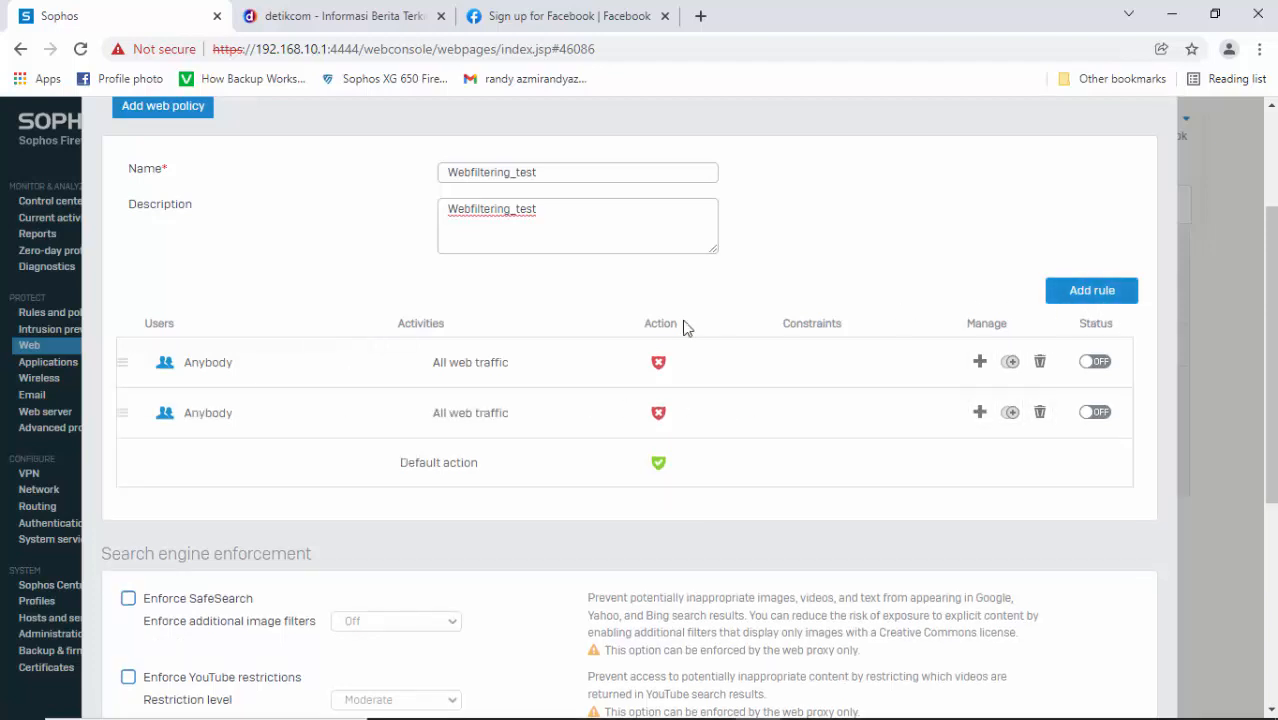
# Replace All web traffic with the News category in the activities of the first policy rule
pyautogui.moveTo(608, 367)
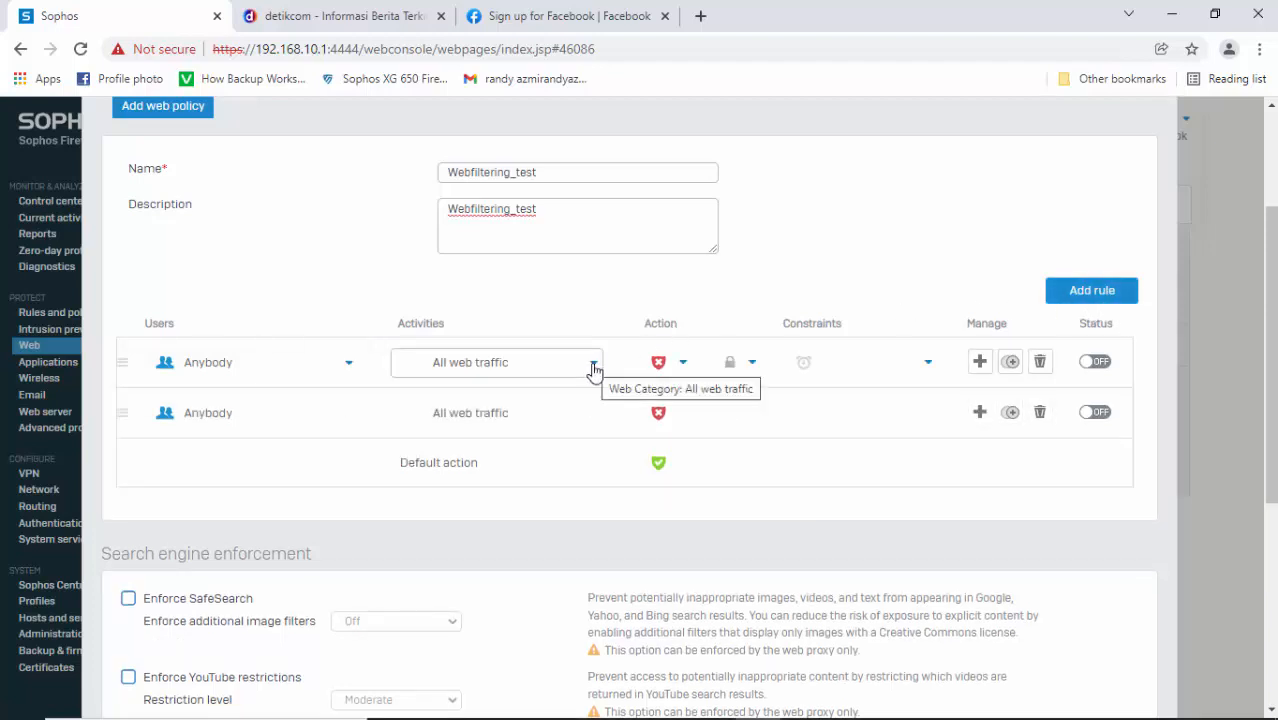
pyautogui.click(594, 367)
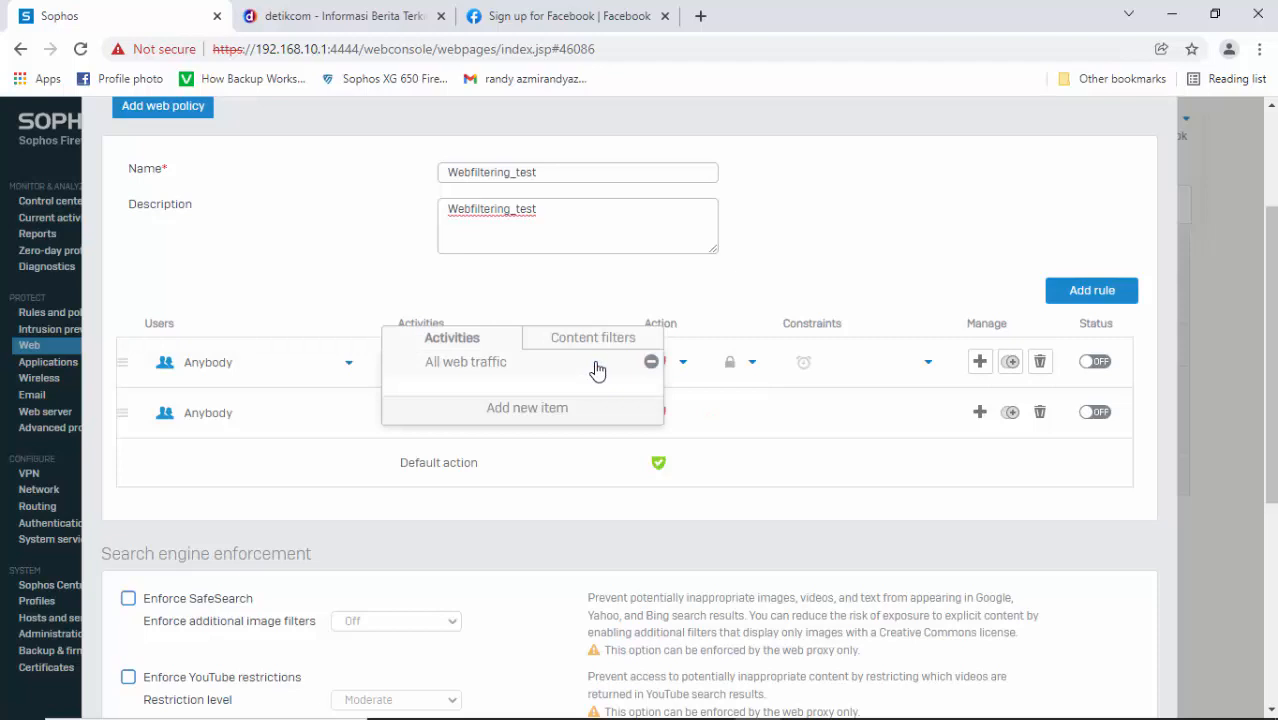
pyautogui.click(651, 361)
pyautogui.click(552, 412)
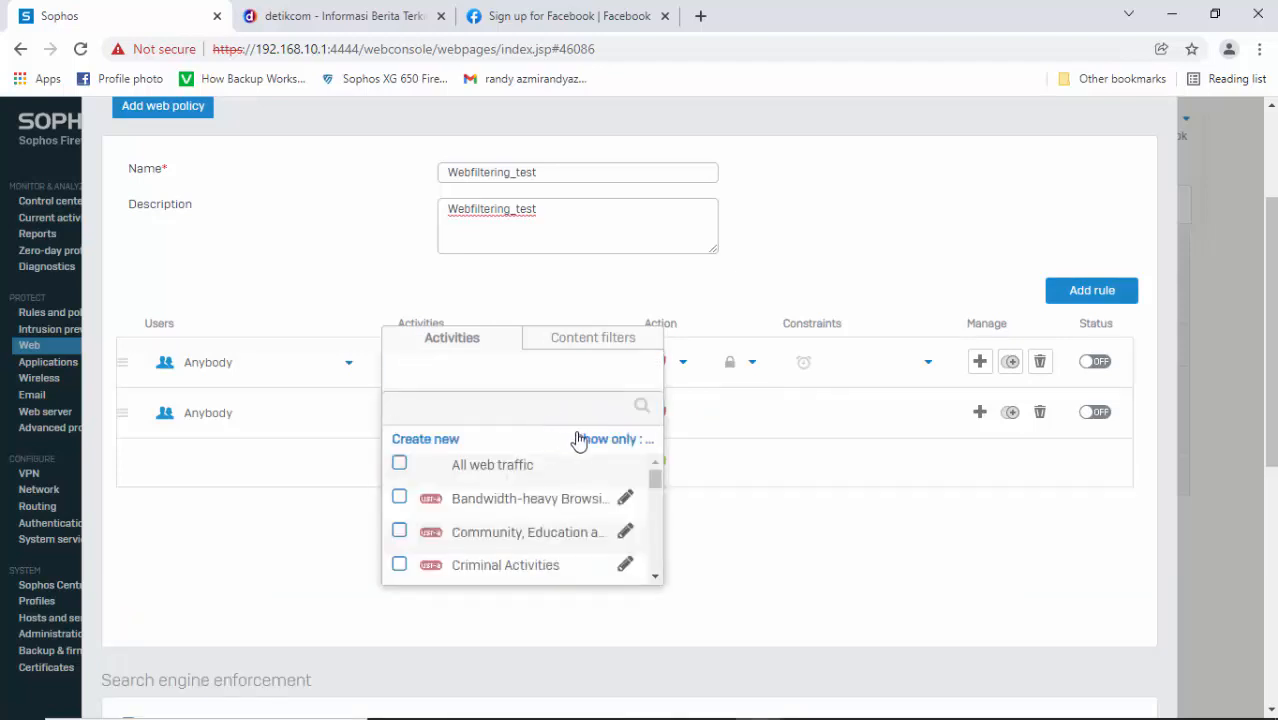
pyautogui.click(590, 441)
pyautogui.click(530, 474)
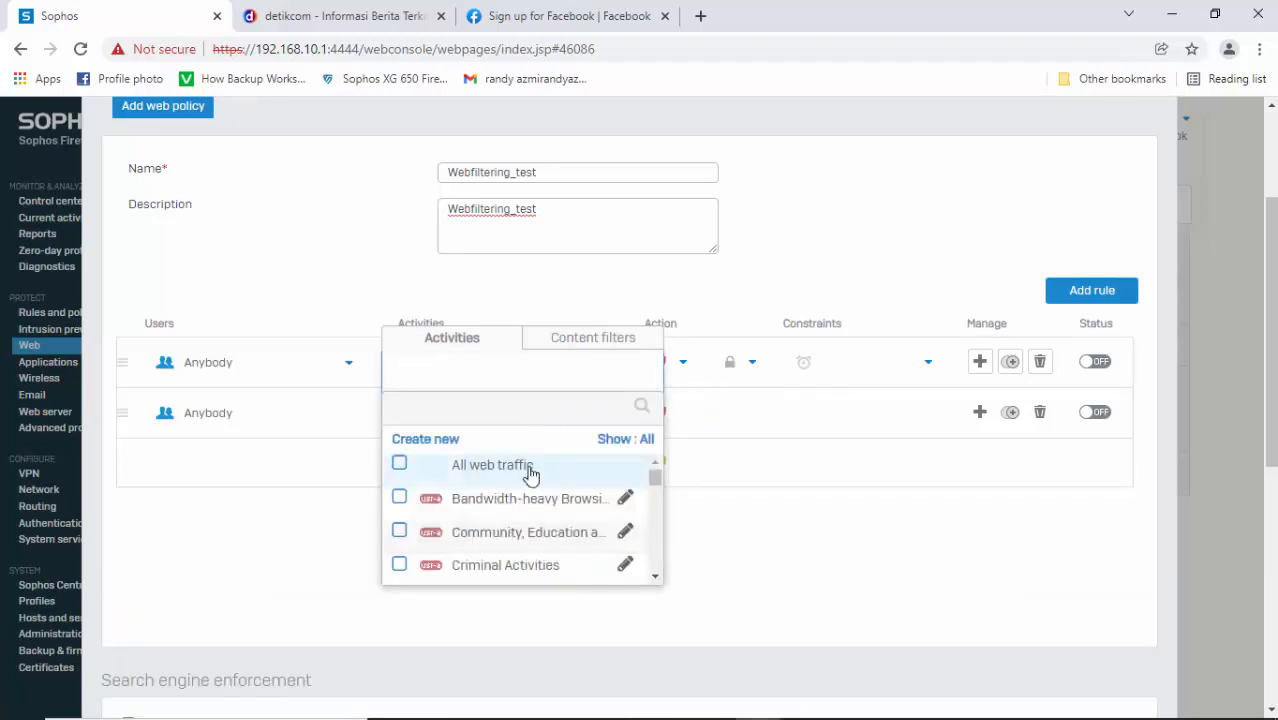
pyautogui.click(496, 403)
pyautogui.write('news')
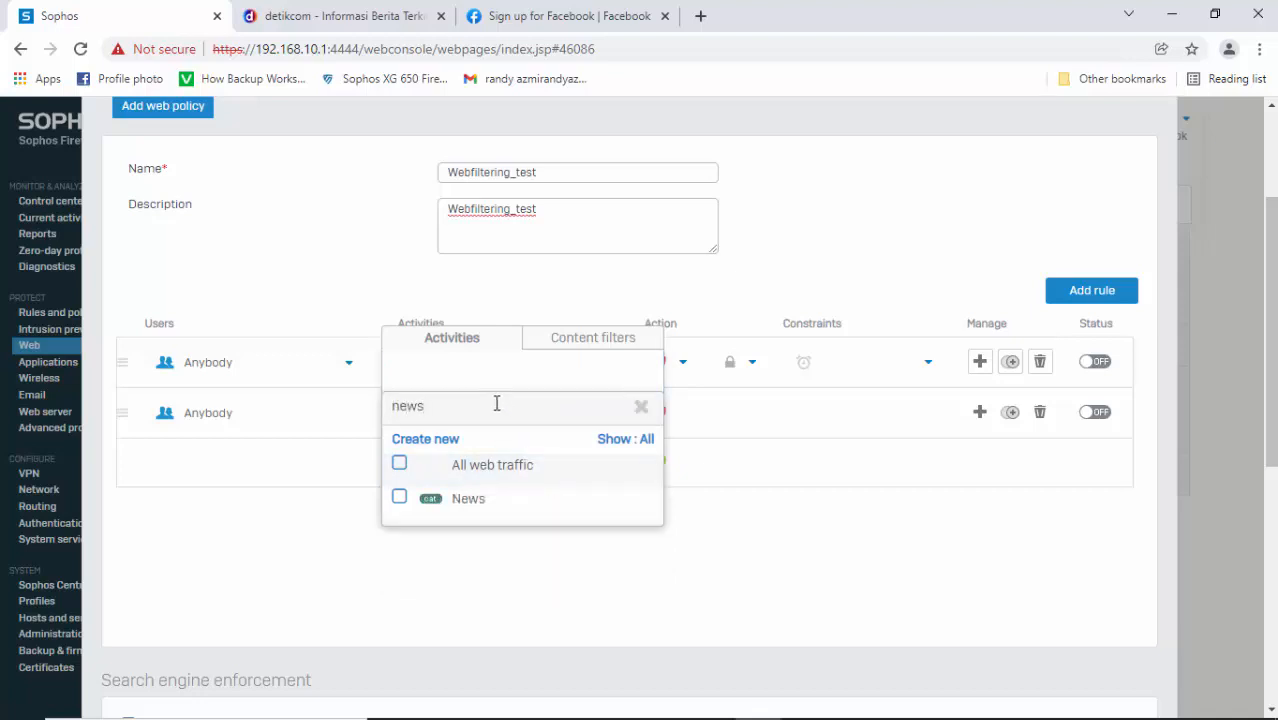
pyautogui.click(401, 499)
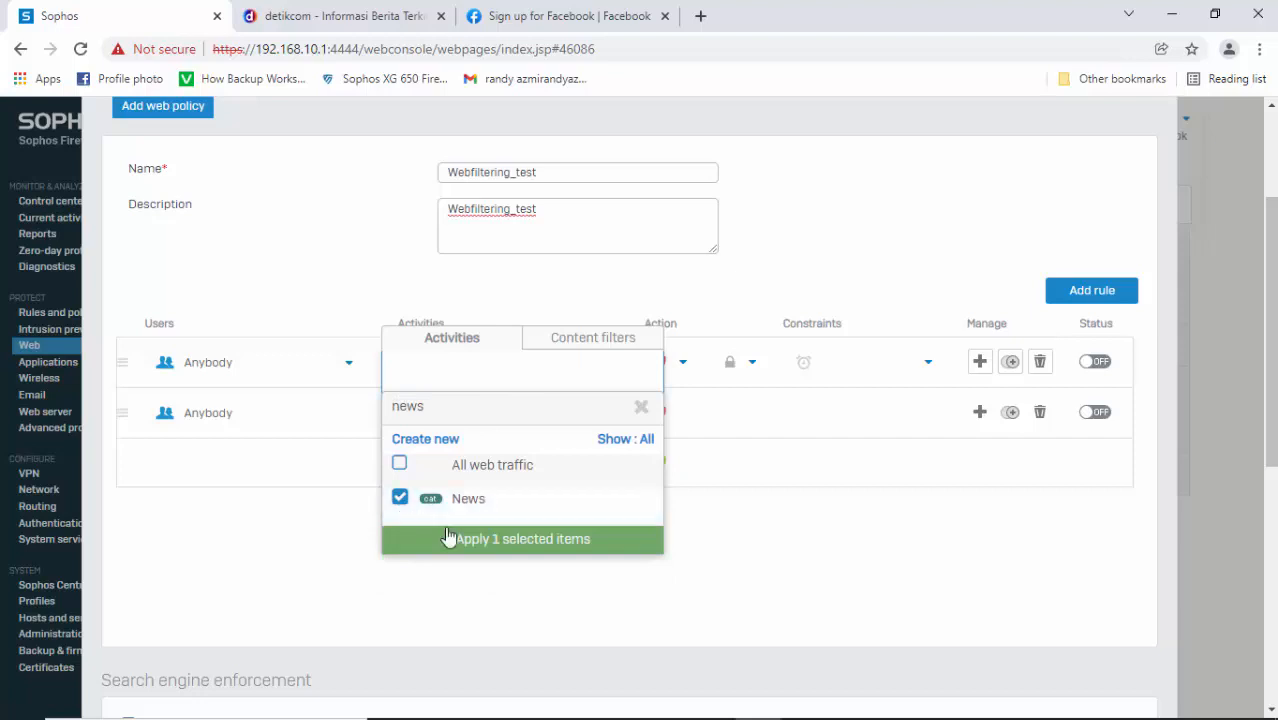
pyautogui.click(425, 536)
# Add the Social Networking category to the first rule's activities
pyautogui.write('social')
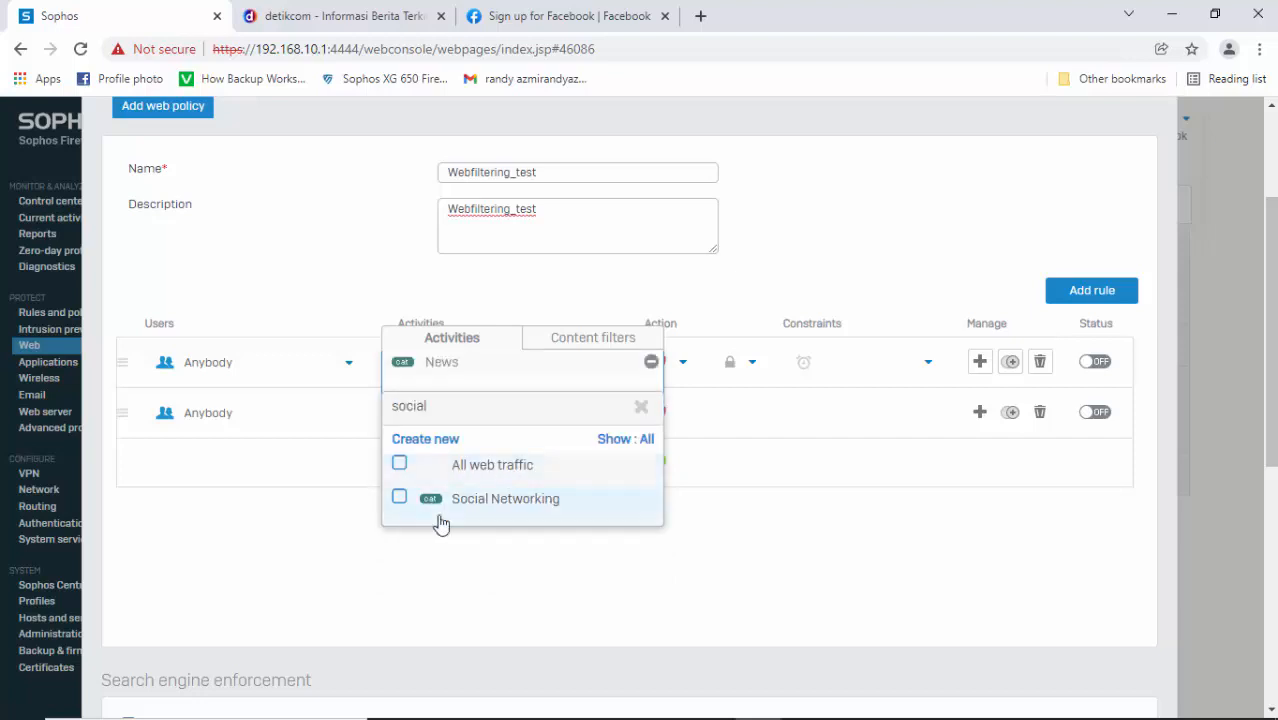
pyautogui.click(399, 498)
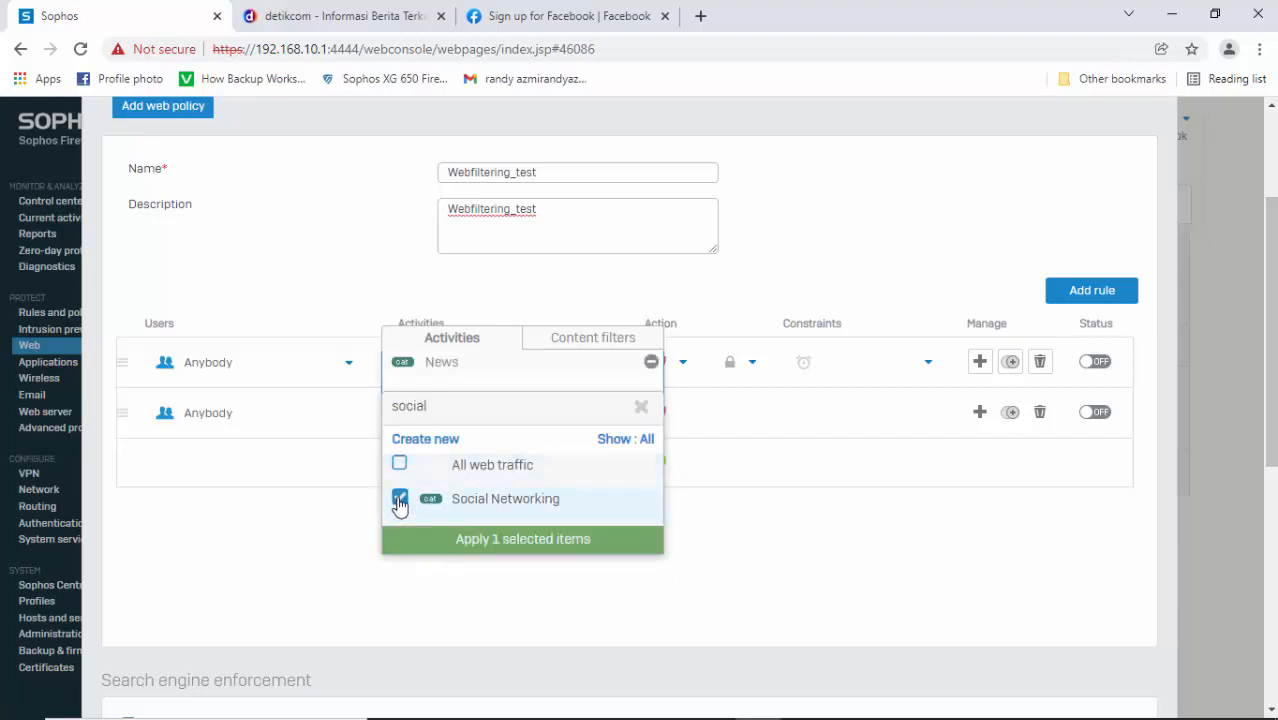
pyautogui.click(489, 541)
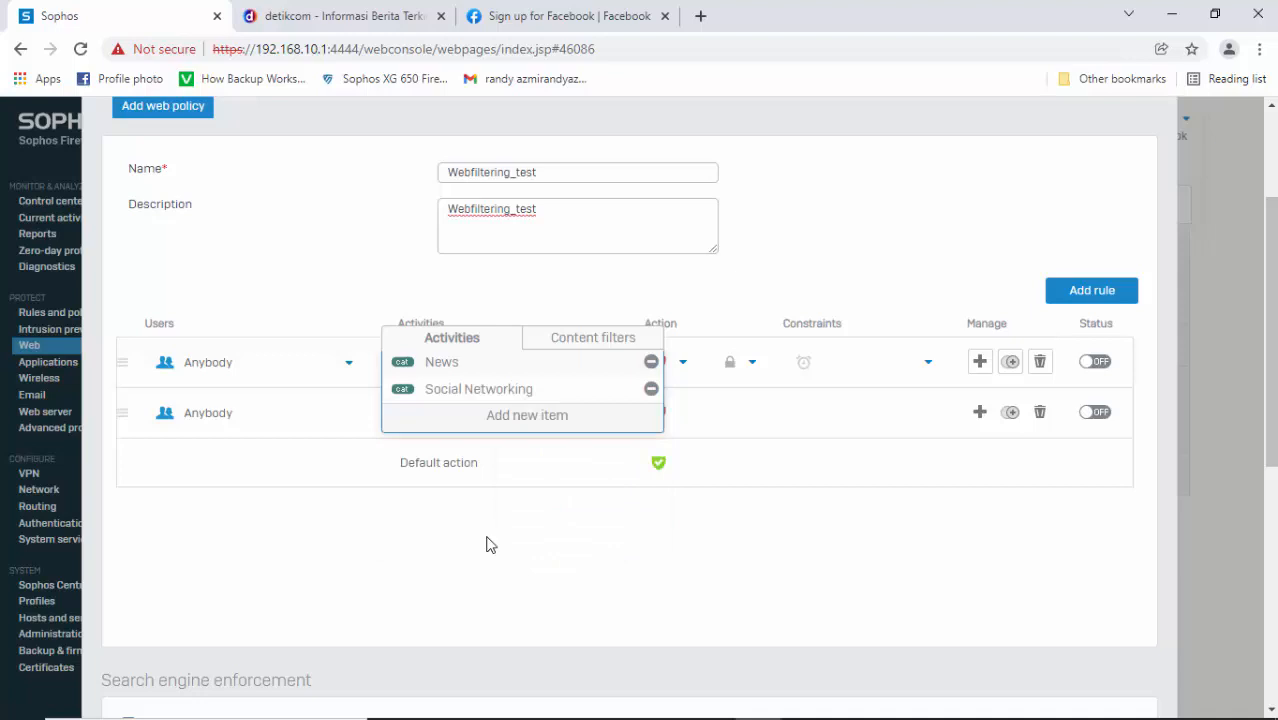
pyautogui.click(607, 552)
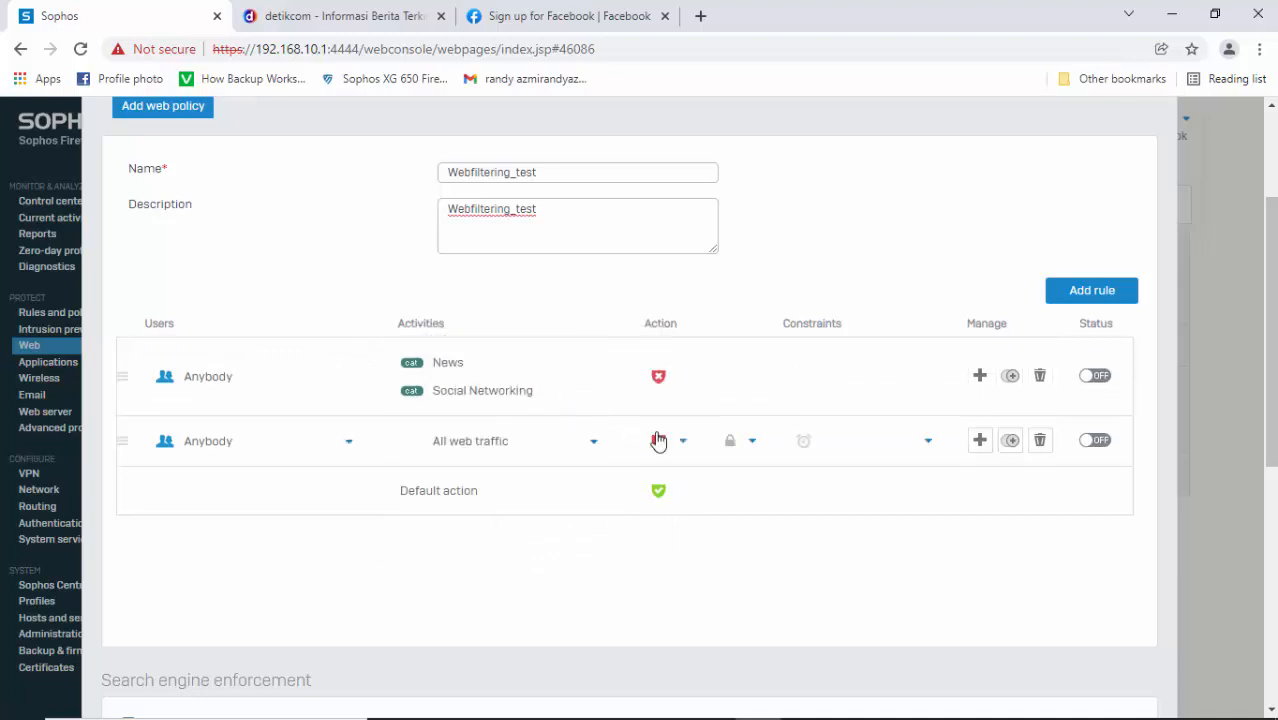
pyautogui.click(595, 443)
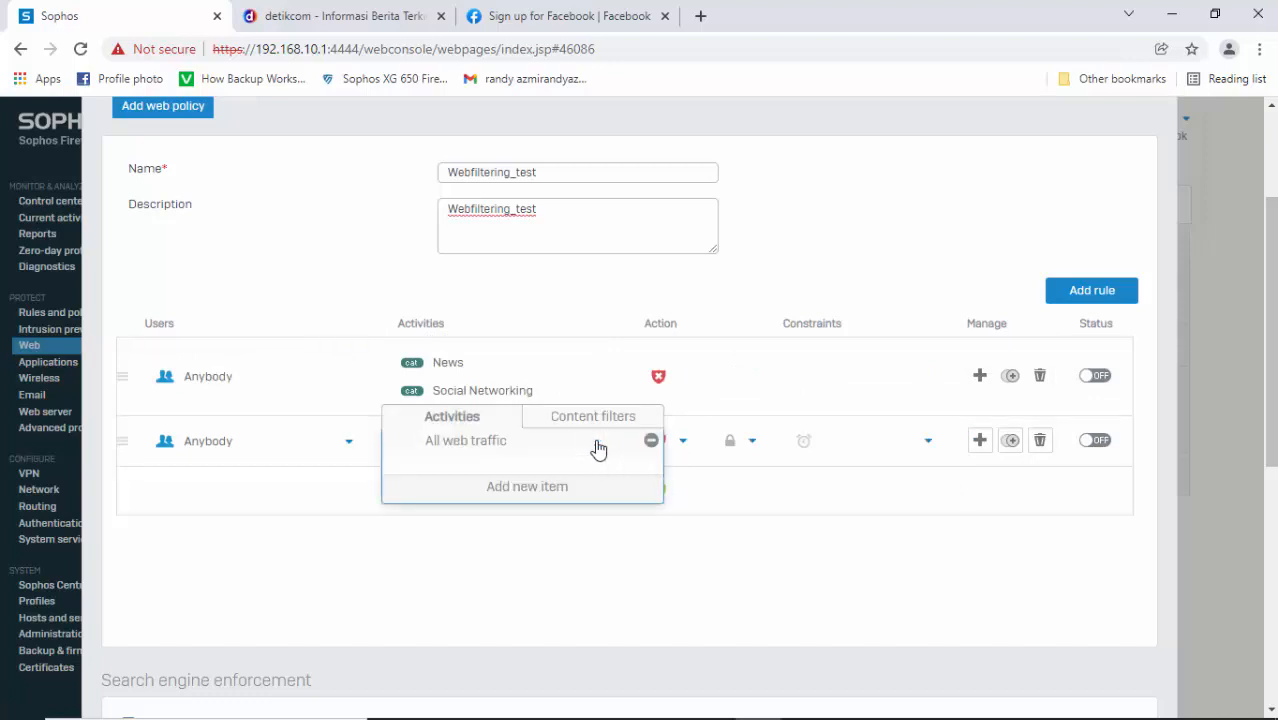
pyautogui.click(650, 441)
pyautogui.click(677, 584)
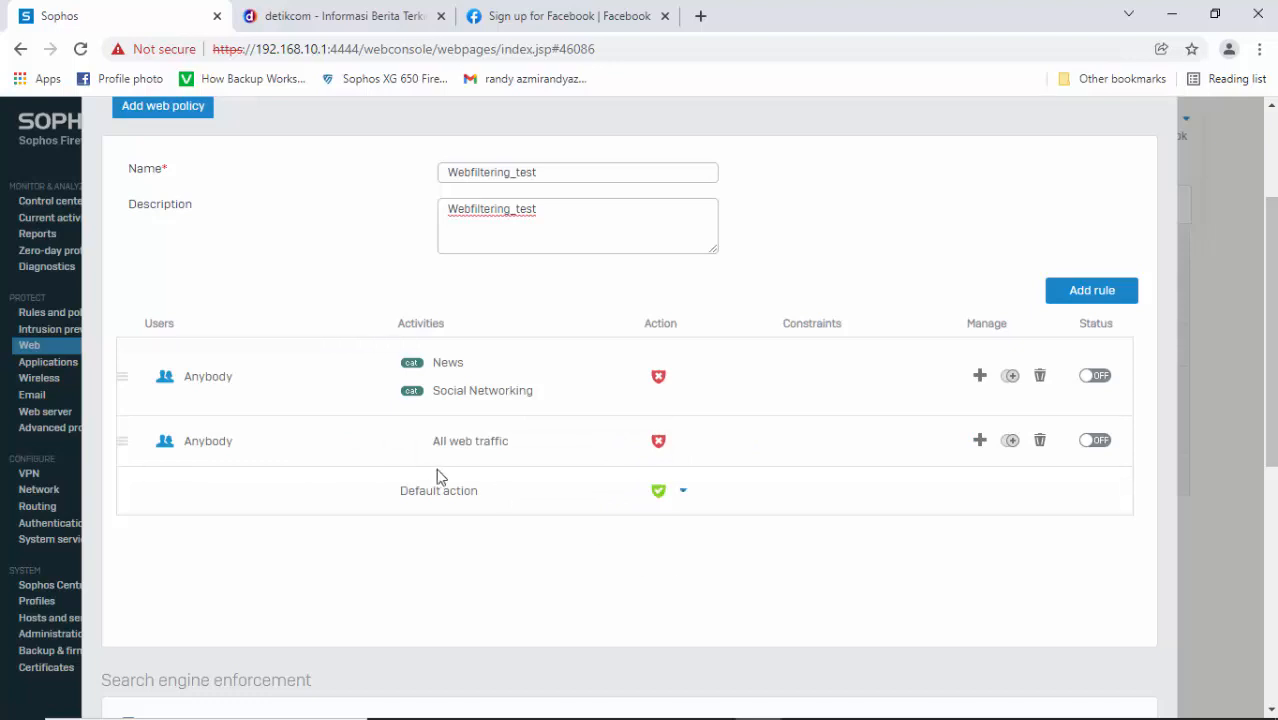
# Delete the second rule, which covers All web traffic, and switch on the News and Social Networking rule
pyautogui.click(1012, 442)
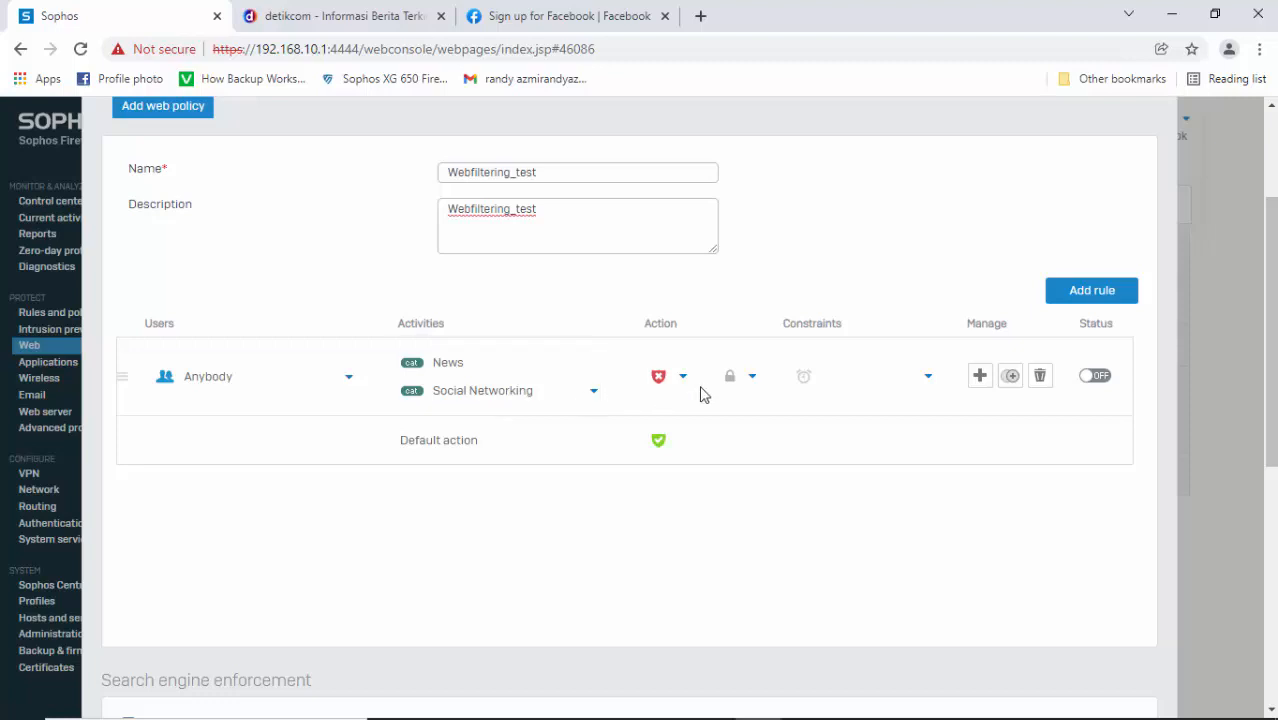
pyautogui.click(1090, 380)
# Save the Webfiltering_test policy and start a new firewall rule from the firewall rules list
pyautogui.moveTo(1271, 352); pyautogui.dragTo(1270, 587)
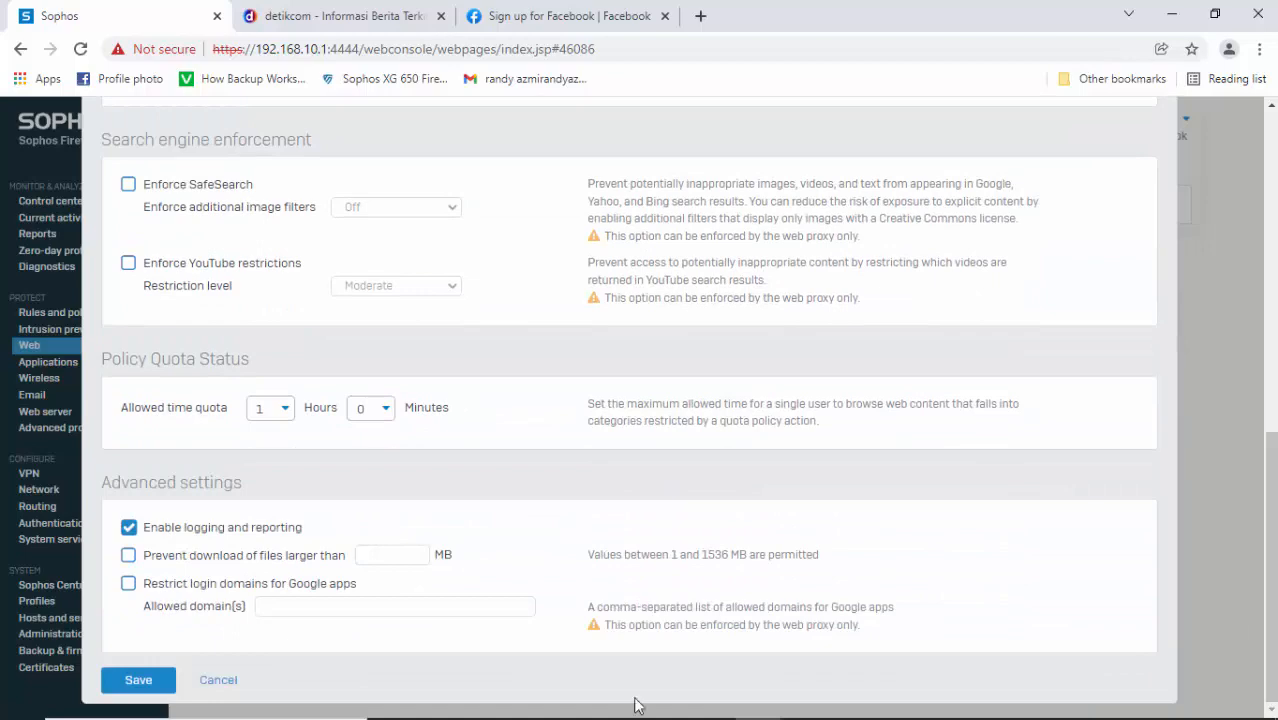
pyautogui.click(160, 679)
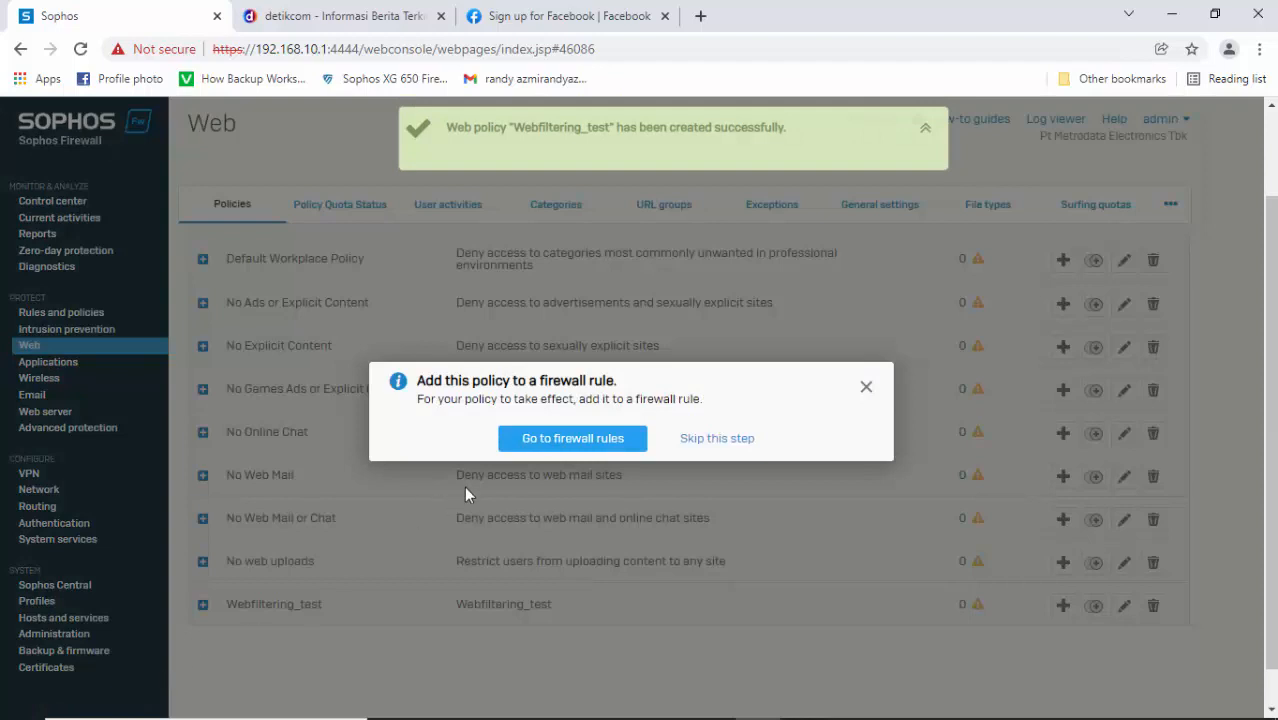
pyautogui.click(548, 444)
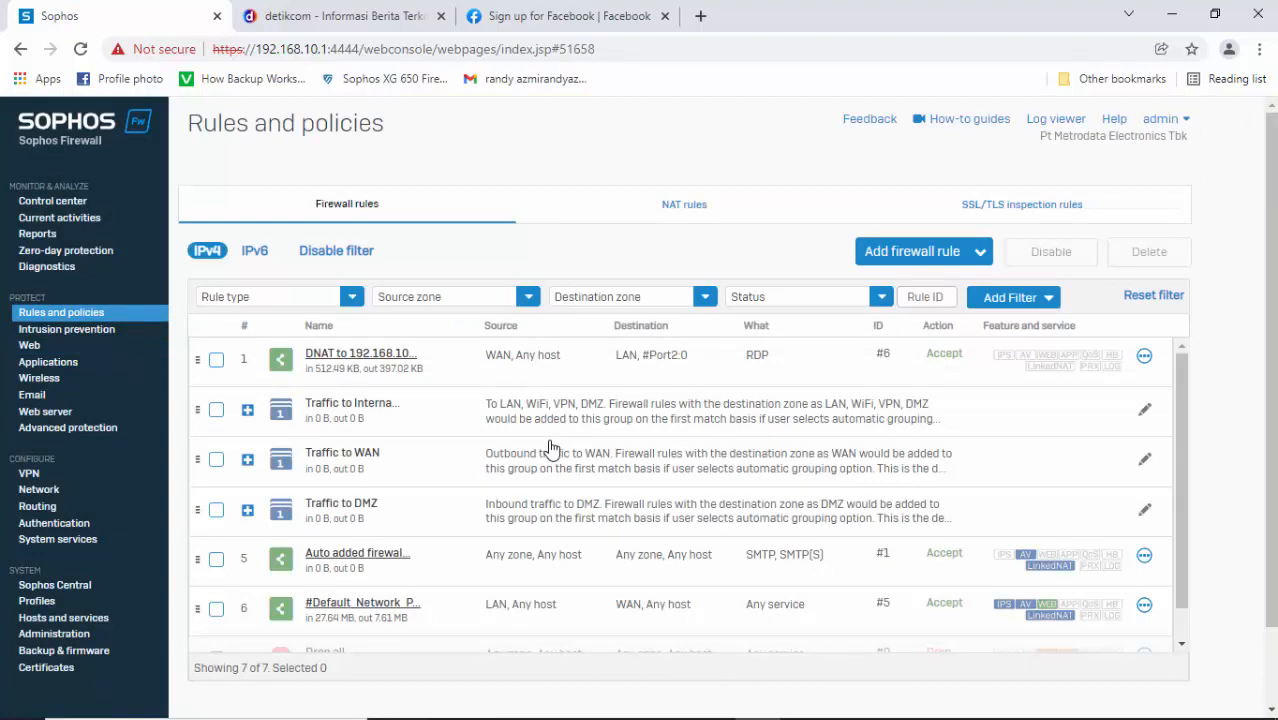
pyautogui.click(918, 252)
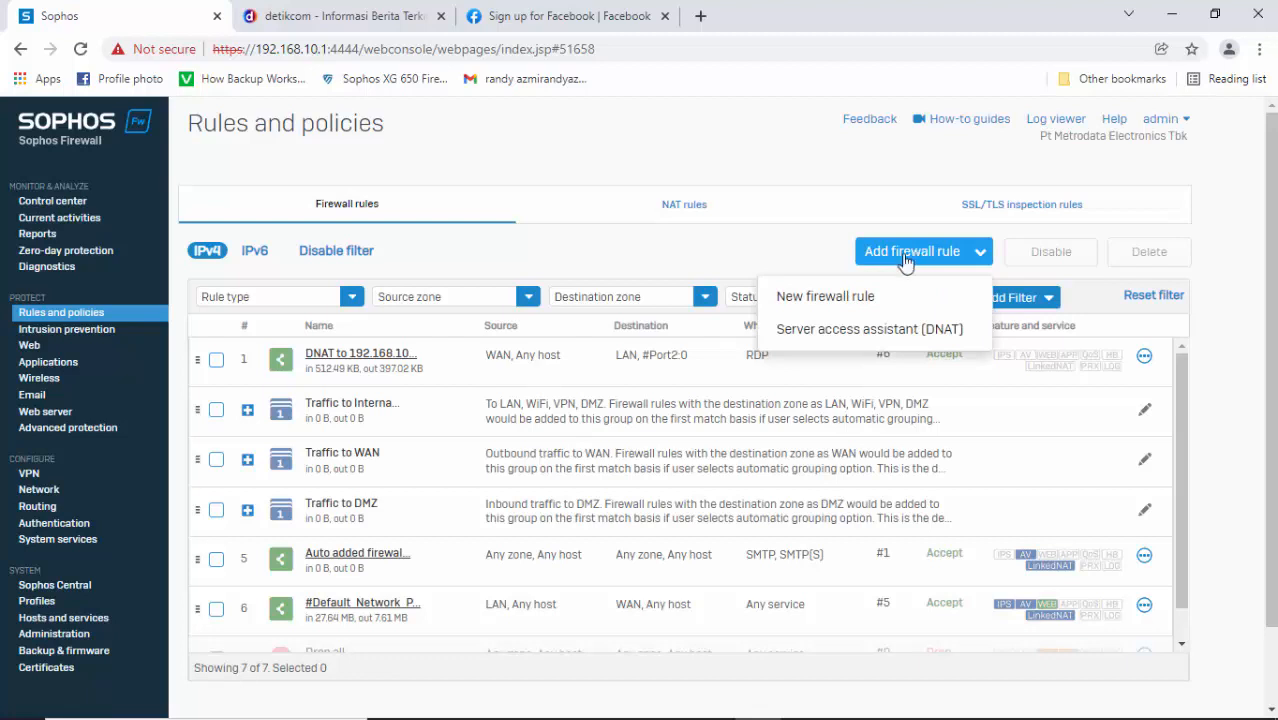
pyautogui.click(846, 298)
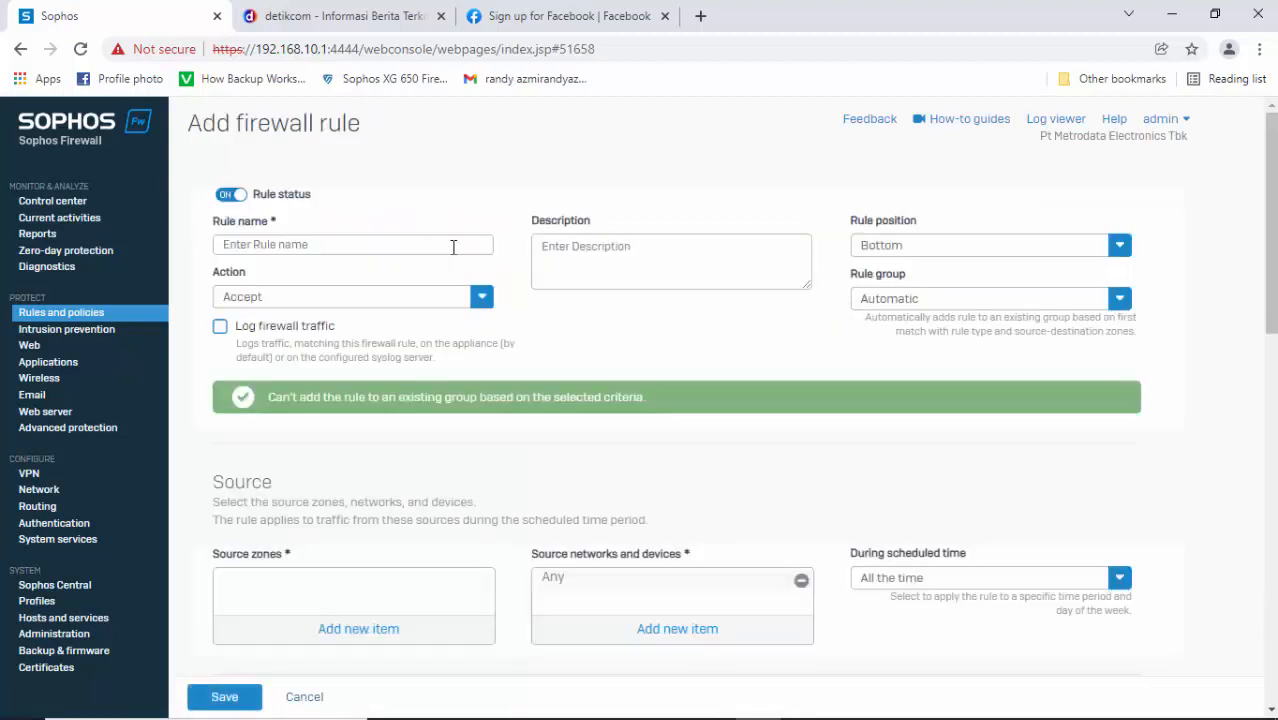
# Name the firewall rule Block News & Social Networking
pyautogui.click(419, 244)
pyautogui.write('L')
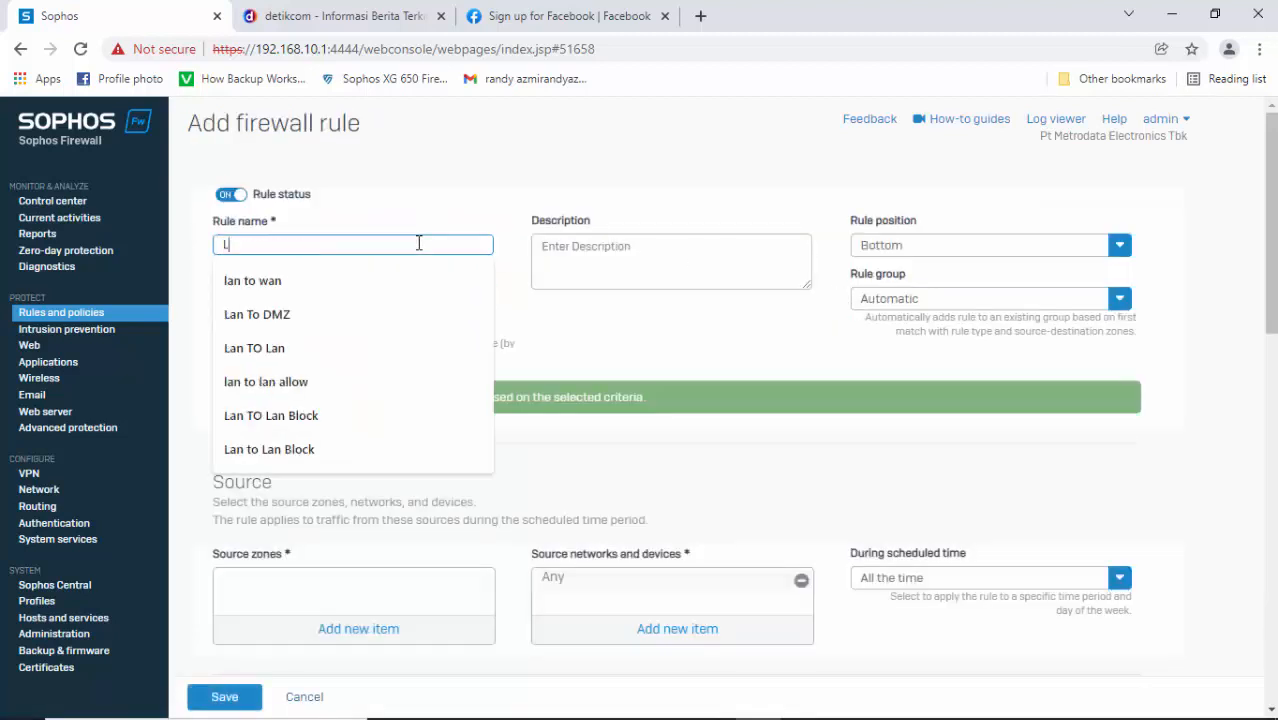
pyautogui.write('an t')
pyautogui.press('BackSpace')
pyautogui.press('BackSpace')
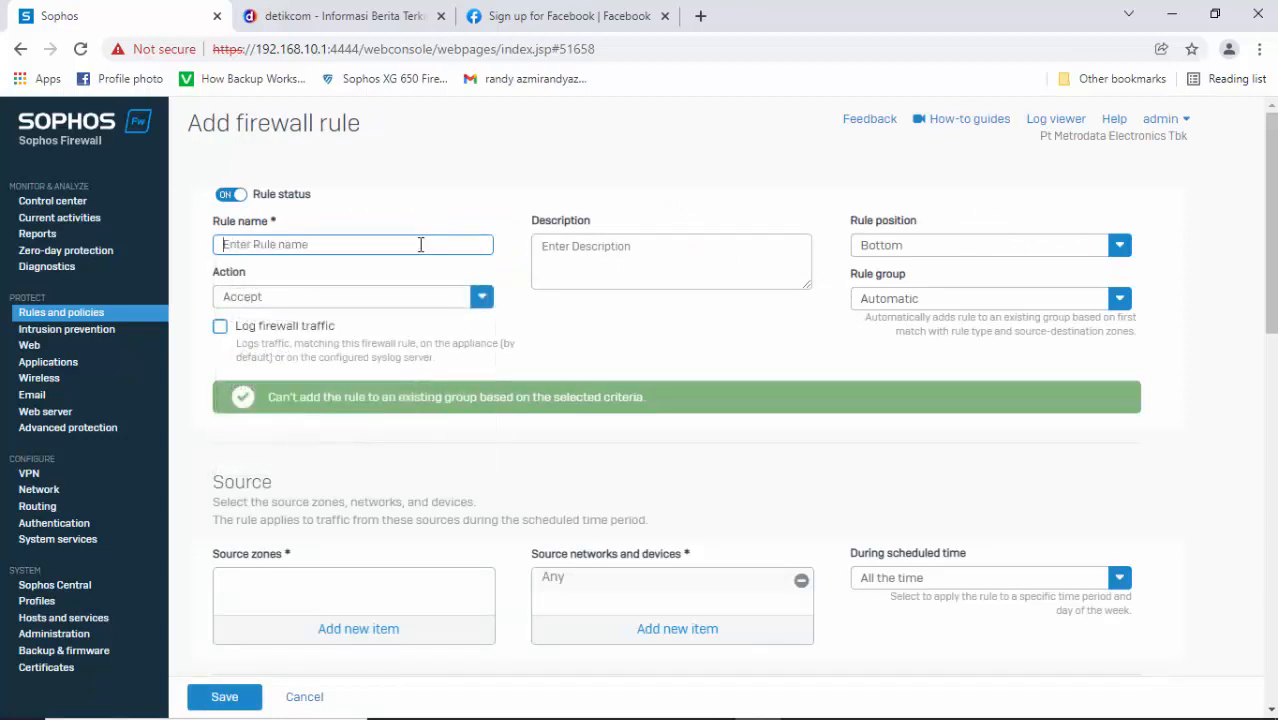
pyautogui.write('Block News & Social Networking')
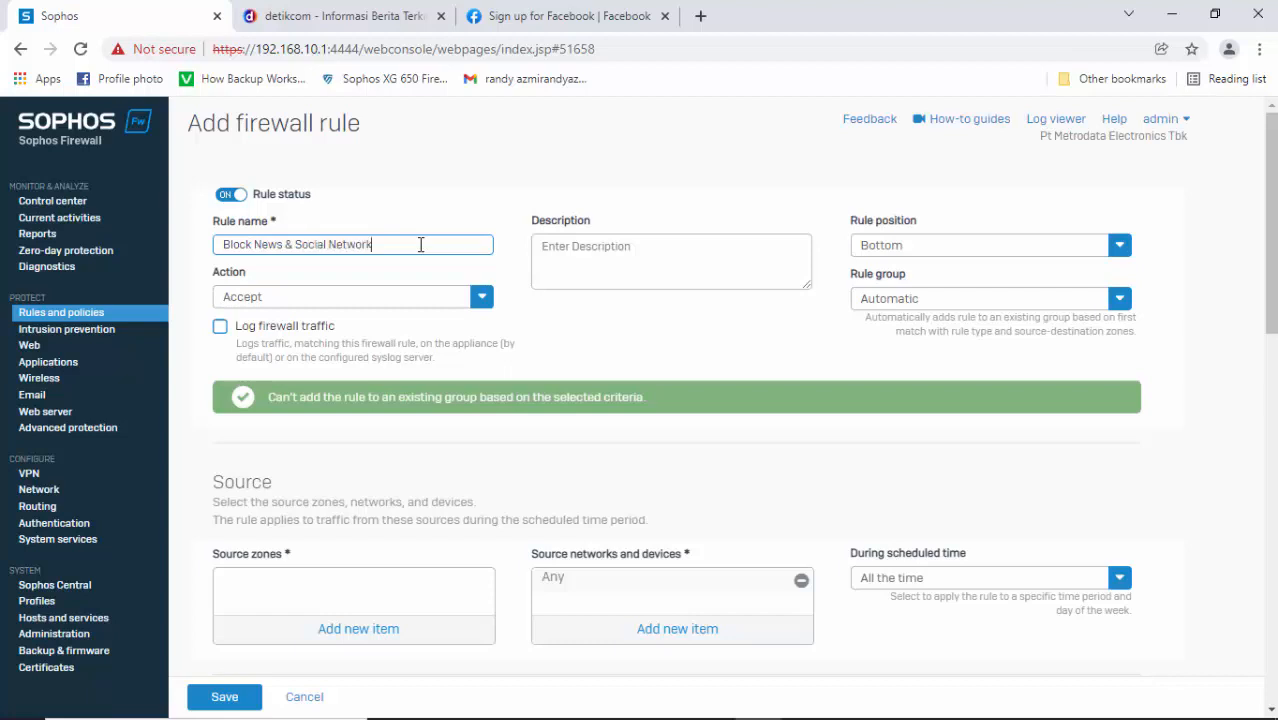
# Set the rule position to Top and the rule group to None, with firewall traffic logging enabled
pyautogui.click(877, 245)
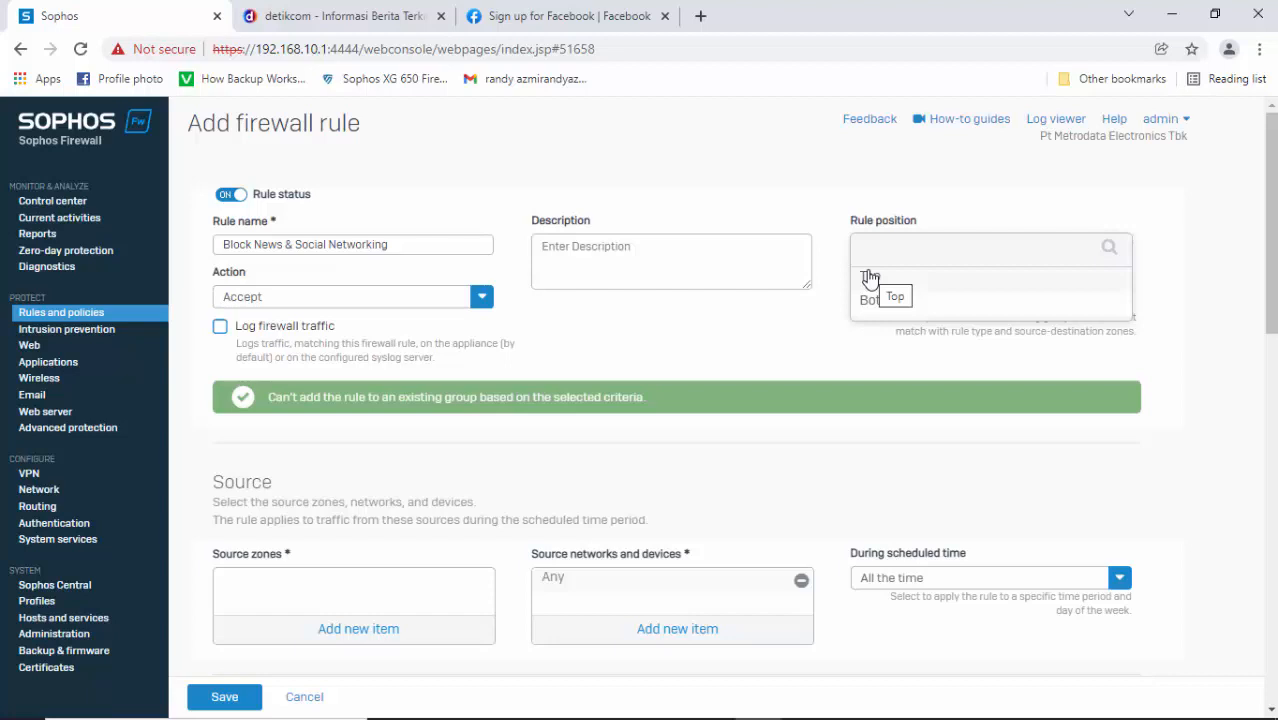
pyautogui.click(870, 277)
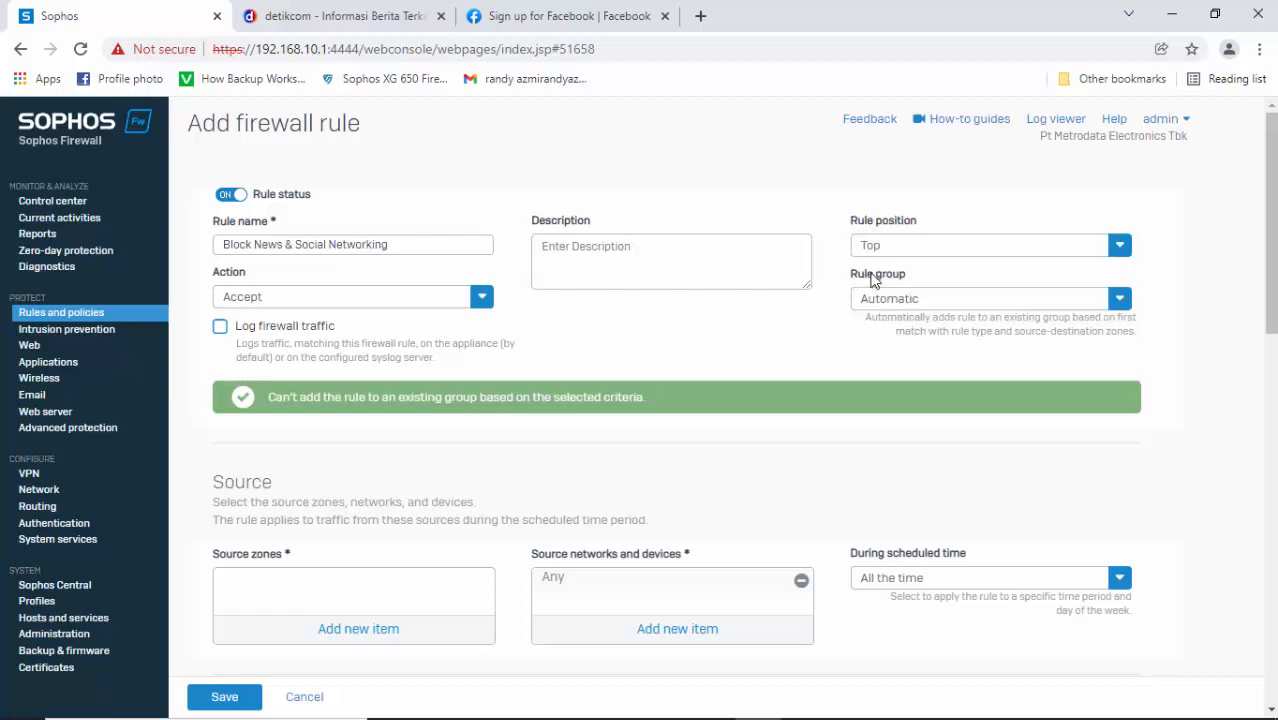
pyautogui.click(903, 300)
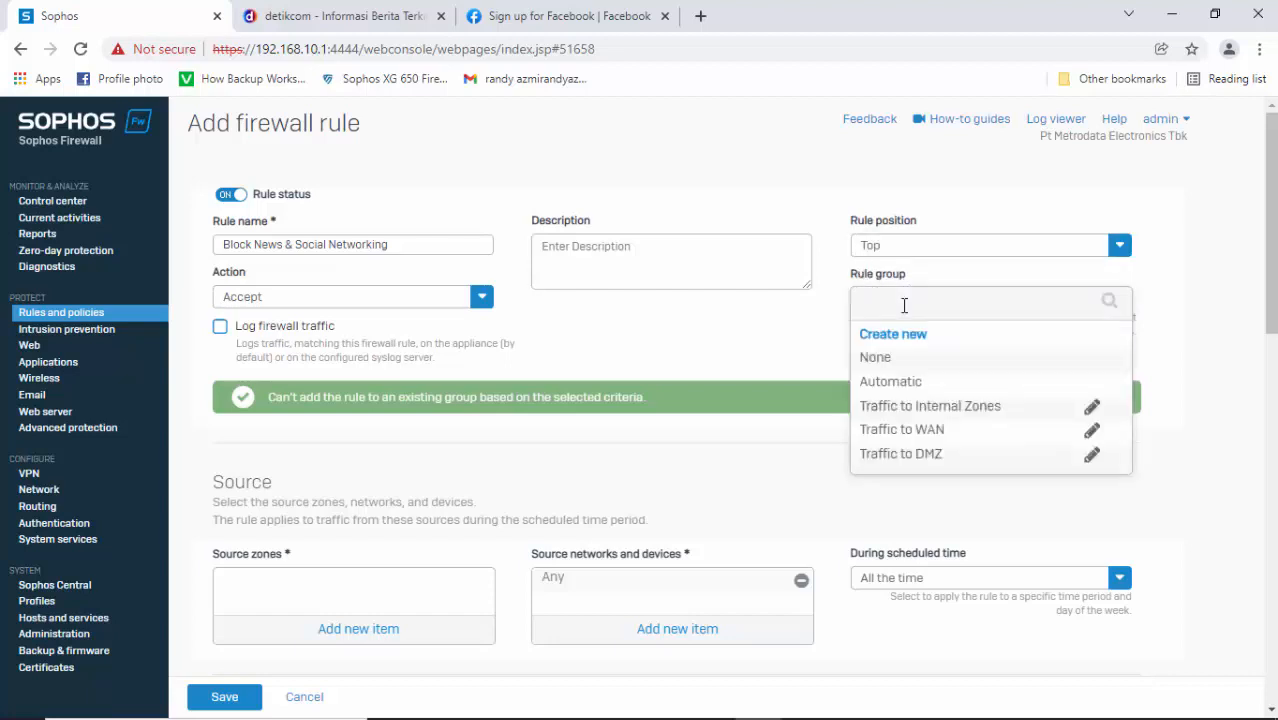
pyautogui.click(876, 358)
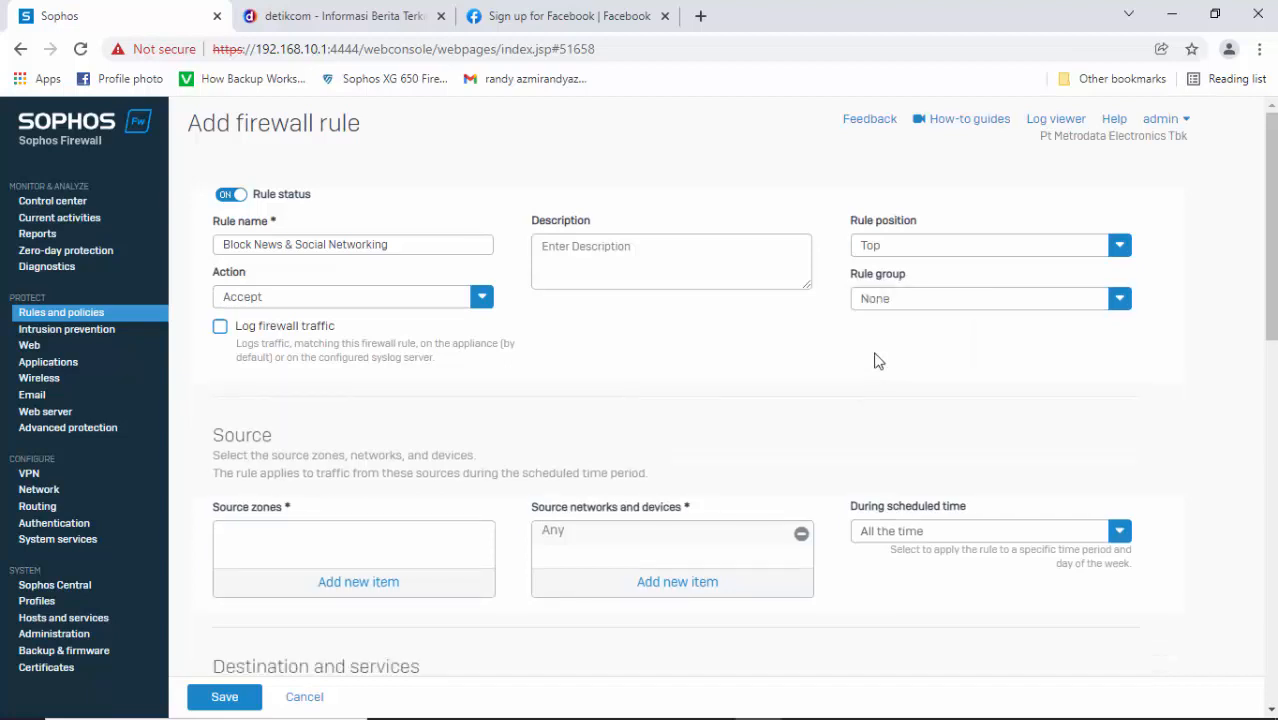
pyautogui.click(220, 329)
# Add LAN as the firewall rule's source zone
pyautogui.click(375, 588)
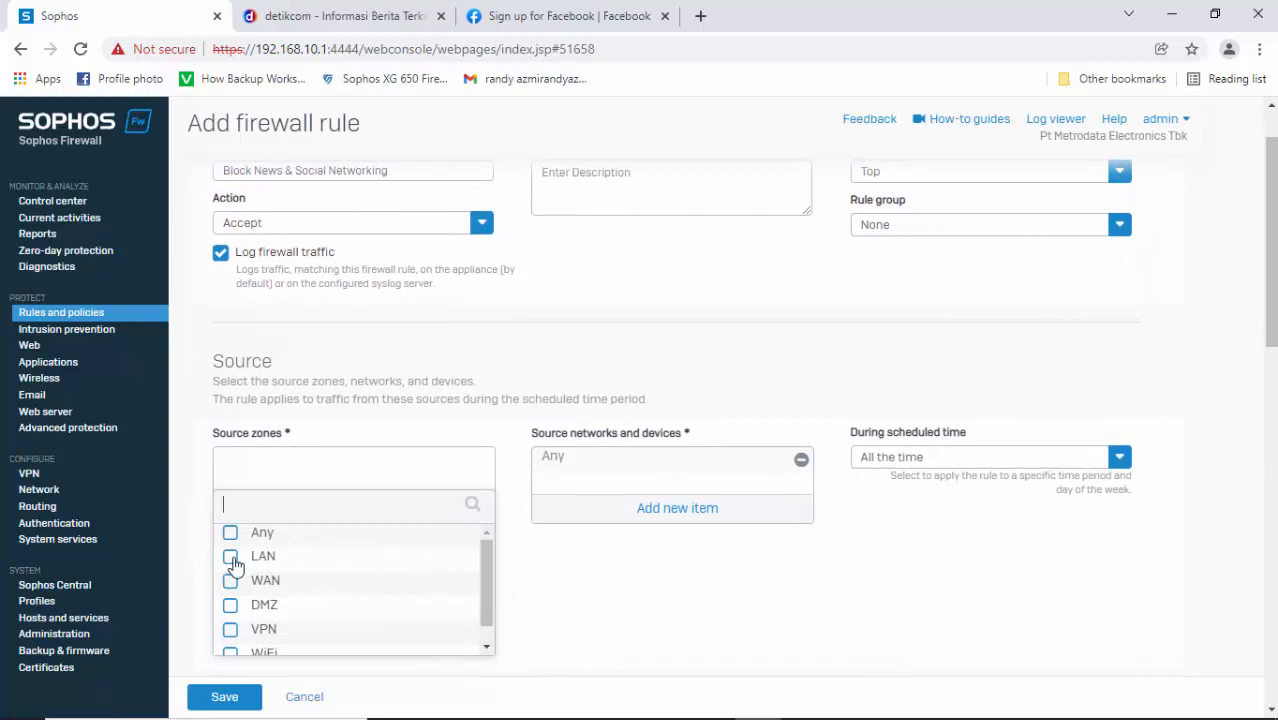
pyautogui.click(231, 558)
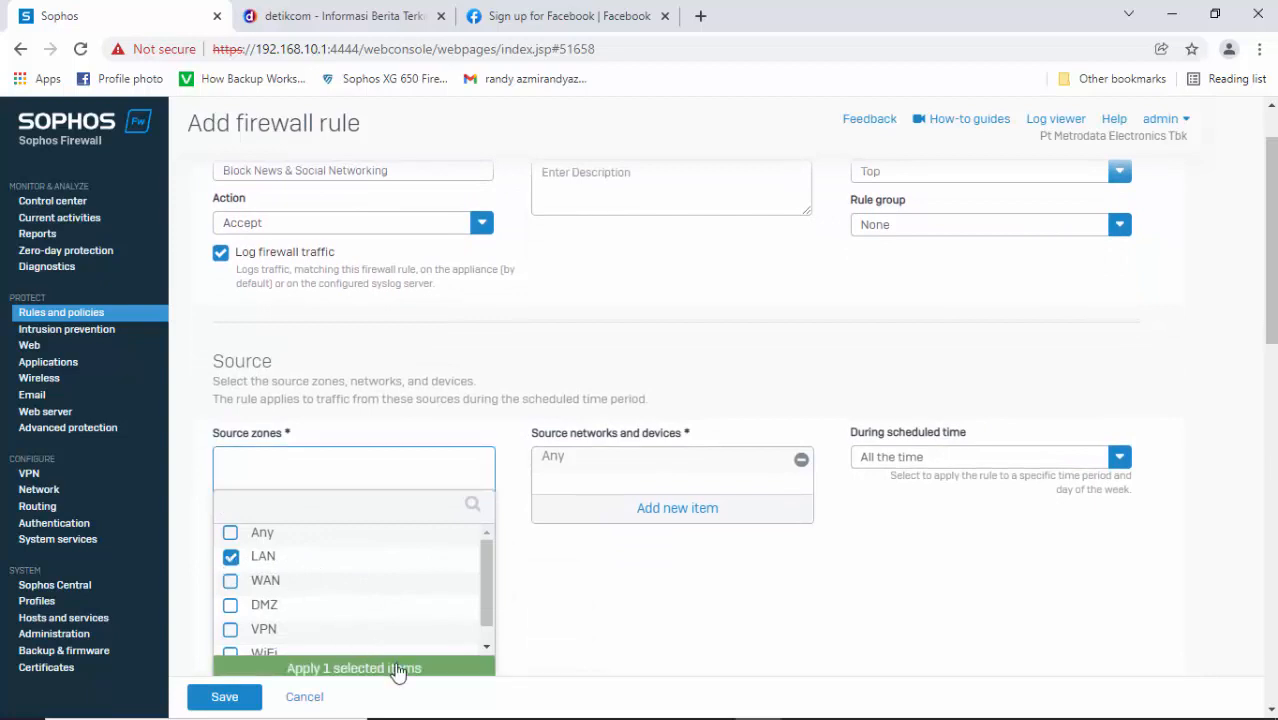
pyautogui.click(398, 669)
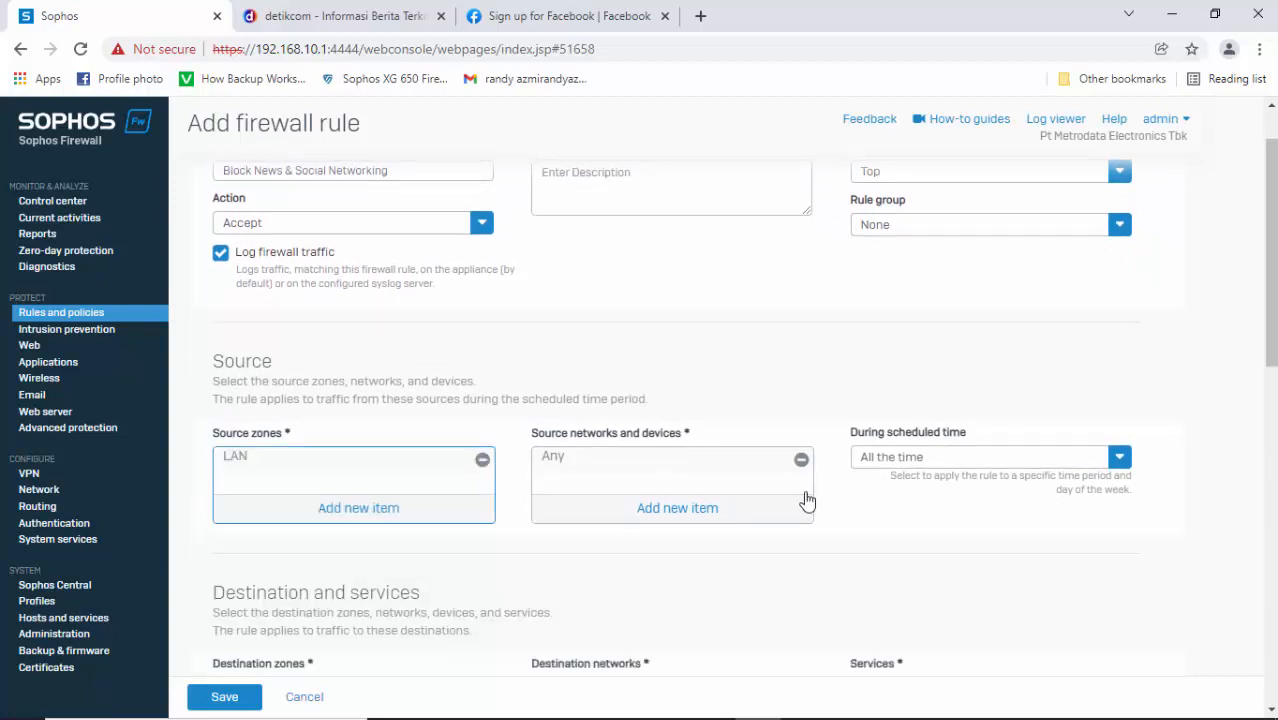
# Remove Any from the rule's source networks and devices and search the available hosts for 192.168.10
pyautogui.moveTo(1272, 255); pyautogui.dragTo(1273, 290)
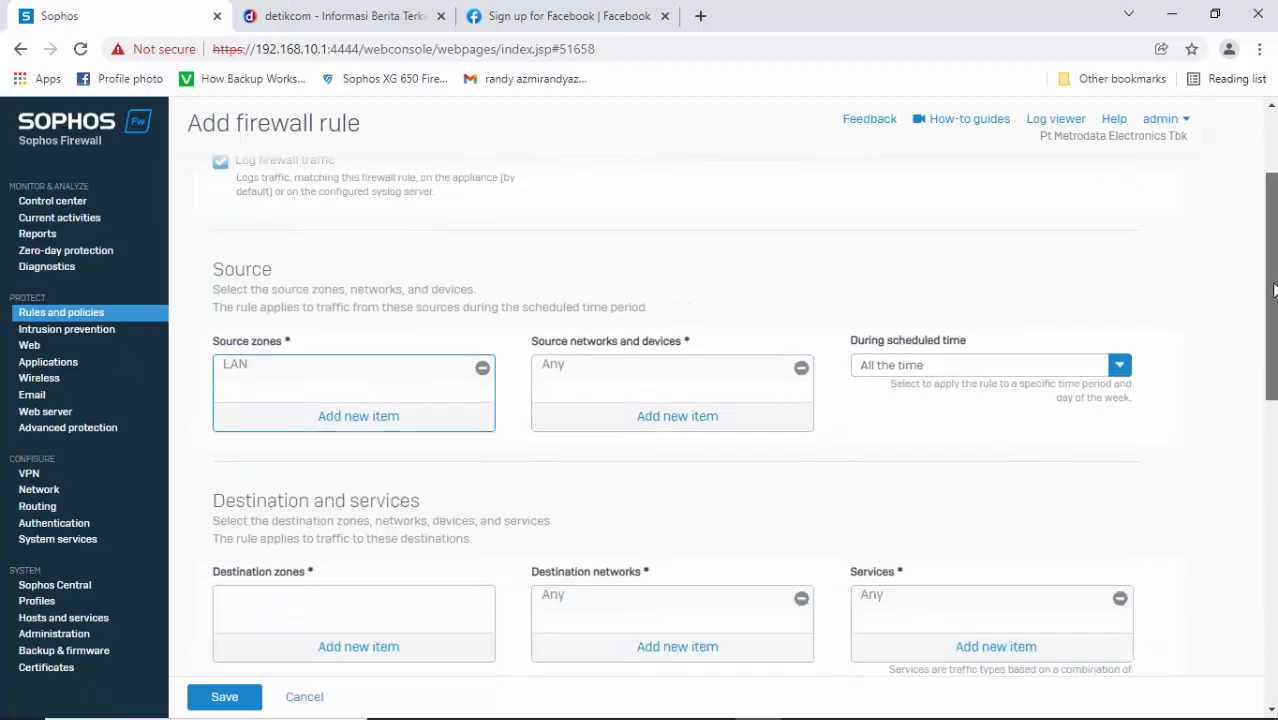
pyautogui.click(801, 368)
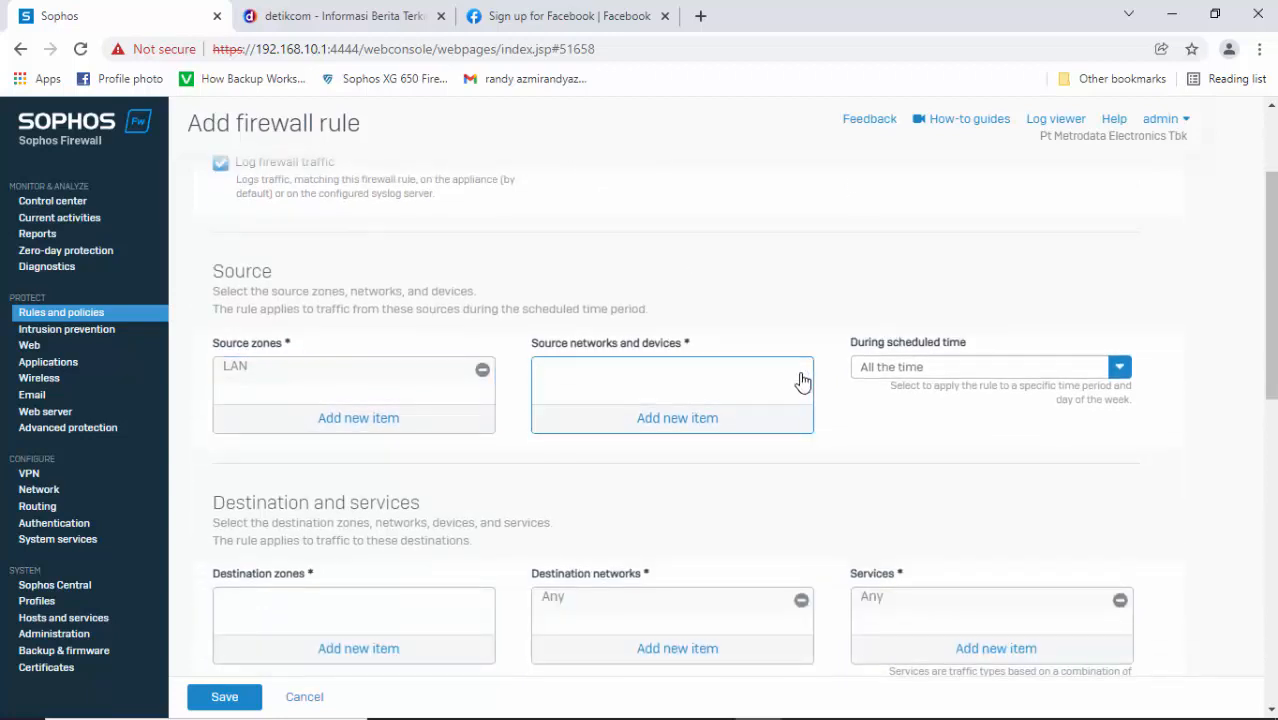
pyautogui.click(724, 424)
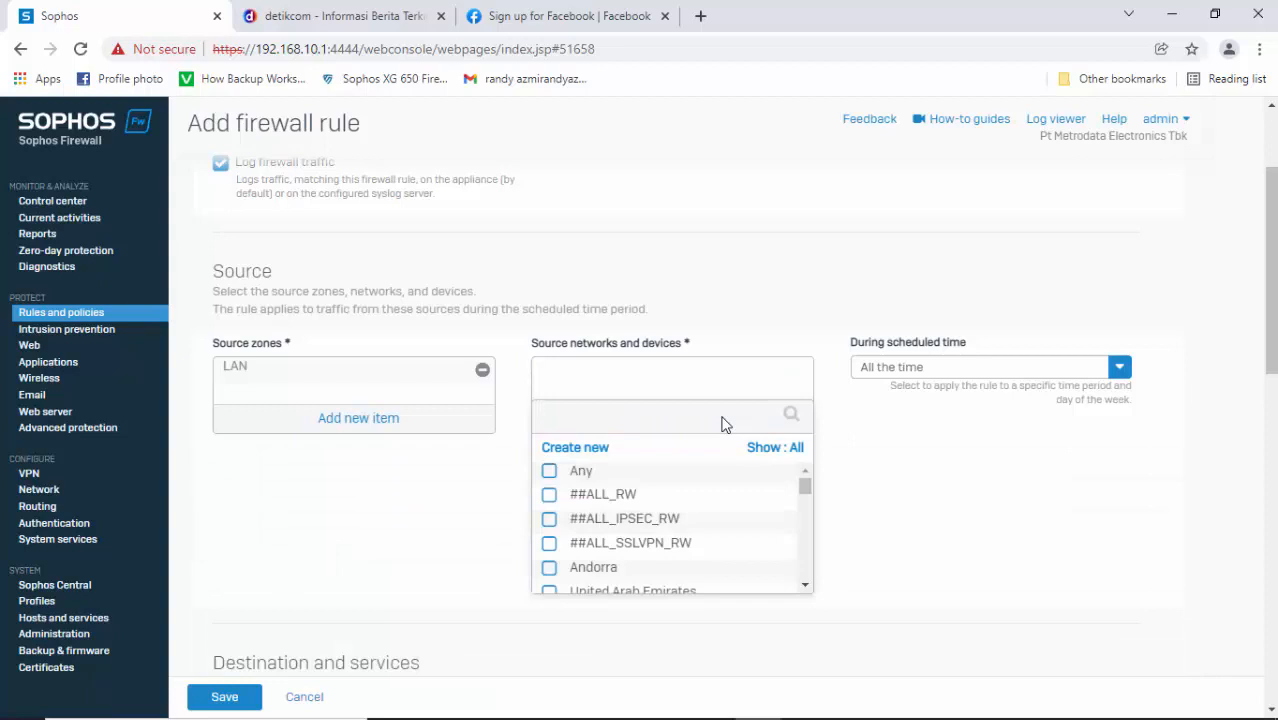
pyautogui.click(590, 452)
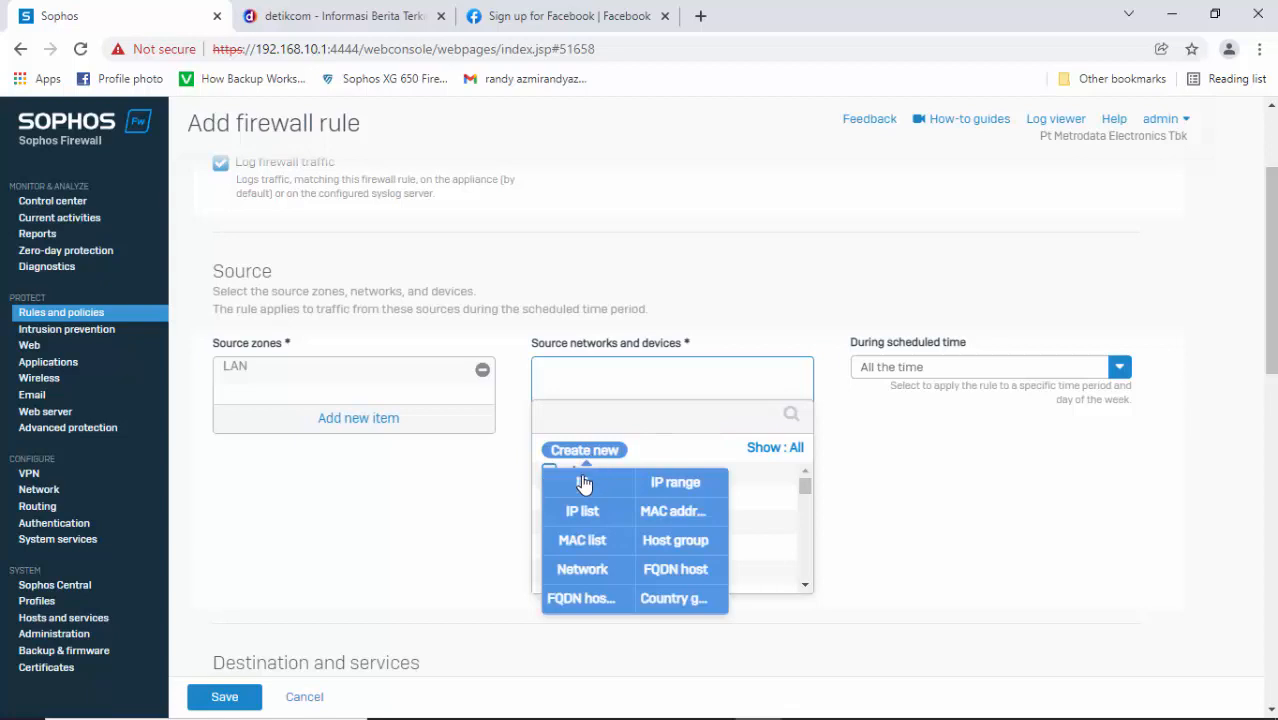
pyautogui.click(628, 413)
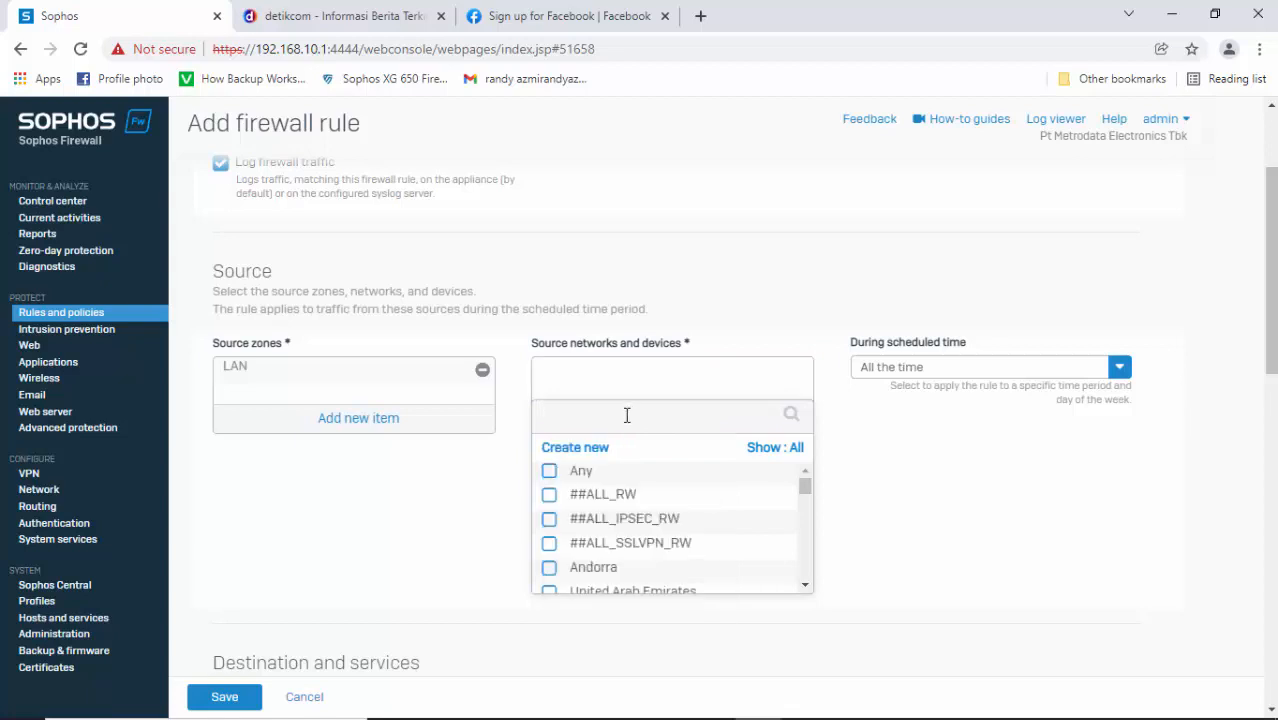
pyautogui.write('192.168.10.')
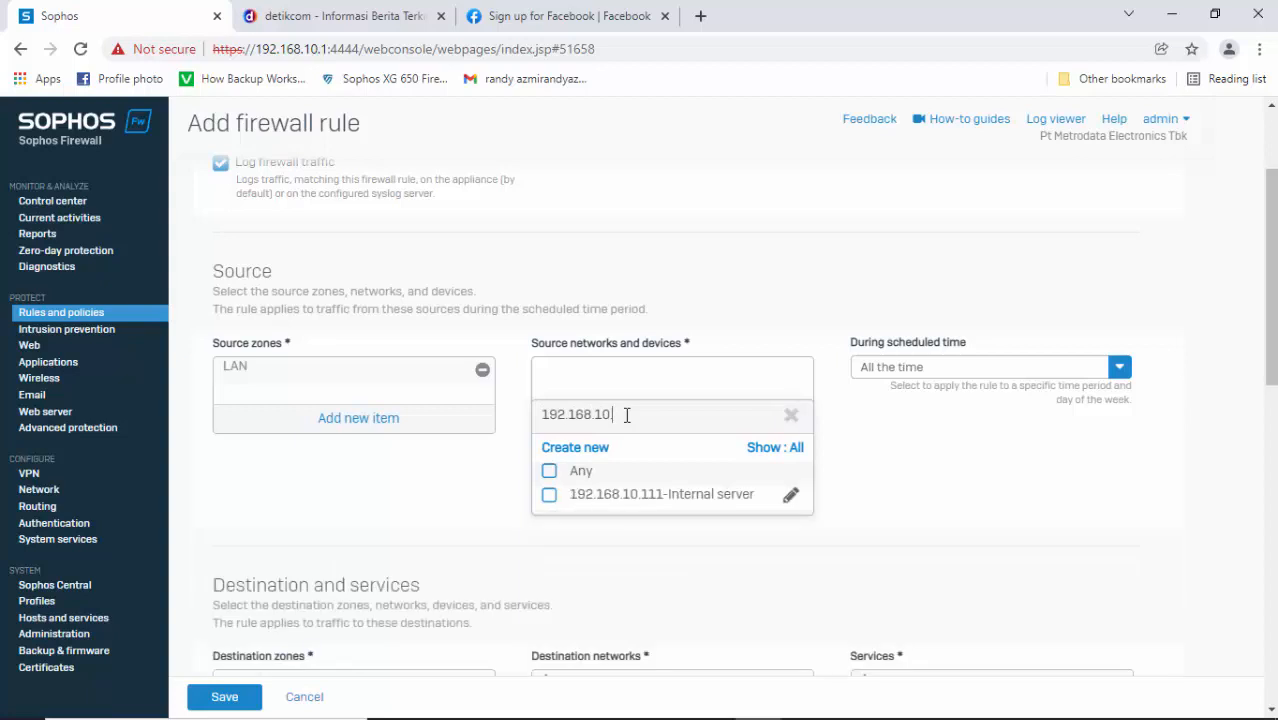
# Create a new IP host from the source networks list and name it 192.168.10.110
pyautogui.click(590, 447)
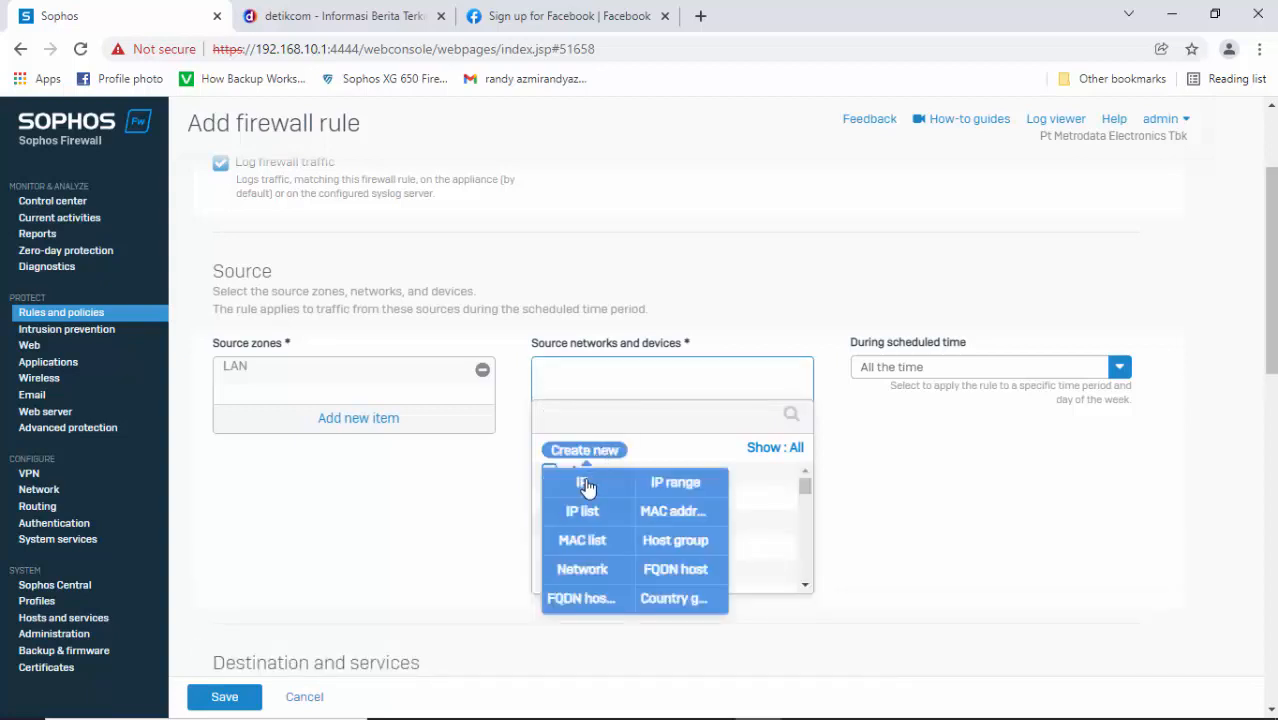
pyautogui.click(588, 484)
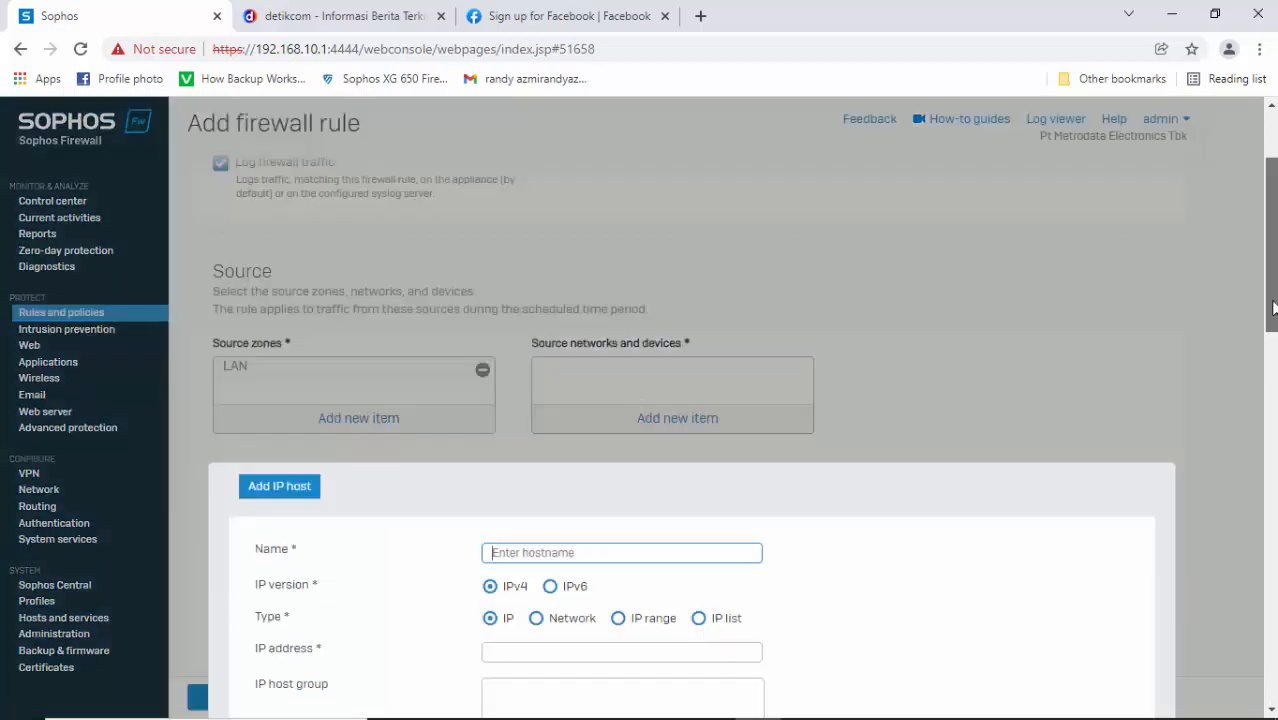
pyautogui.moveTo(1266, 306); pyautogui.dragTo(1268, 358)
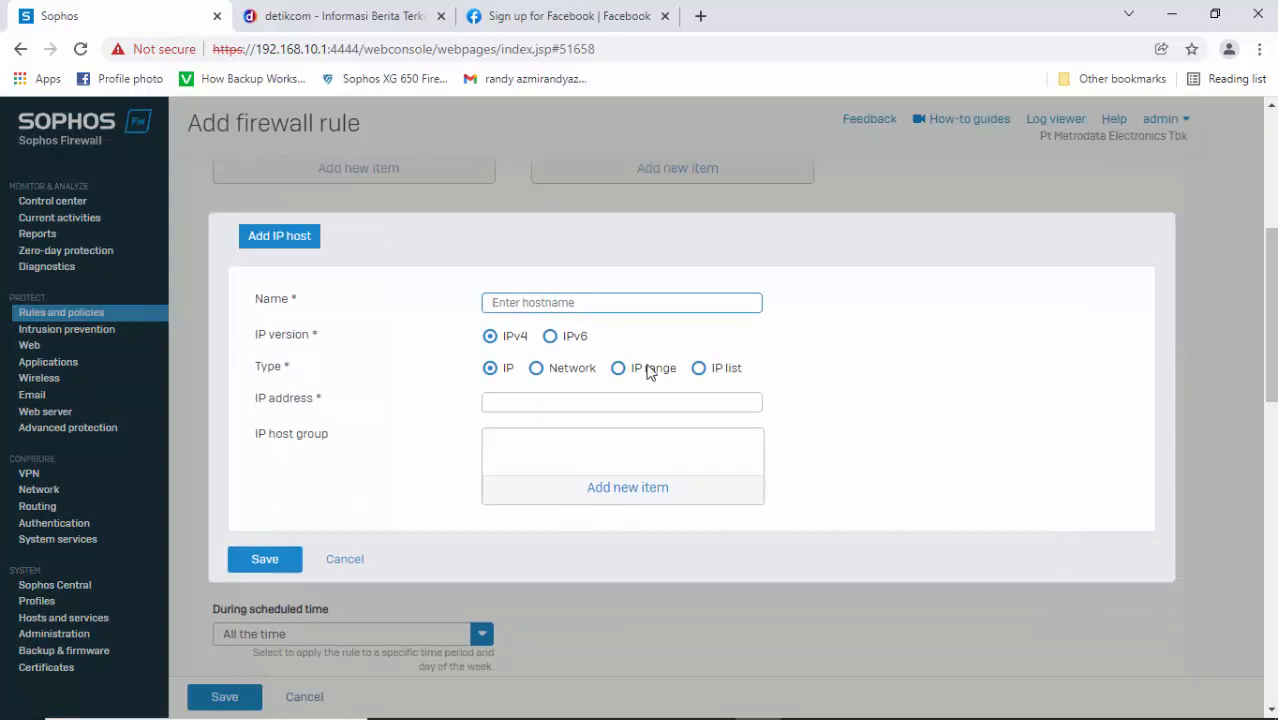
pyautogui.write('192.168')
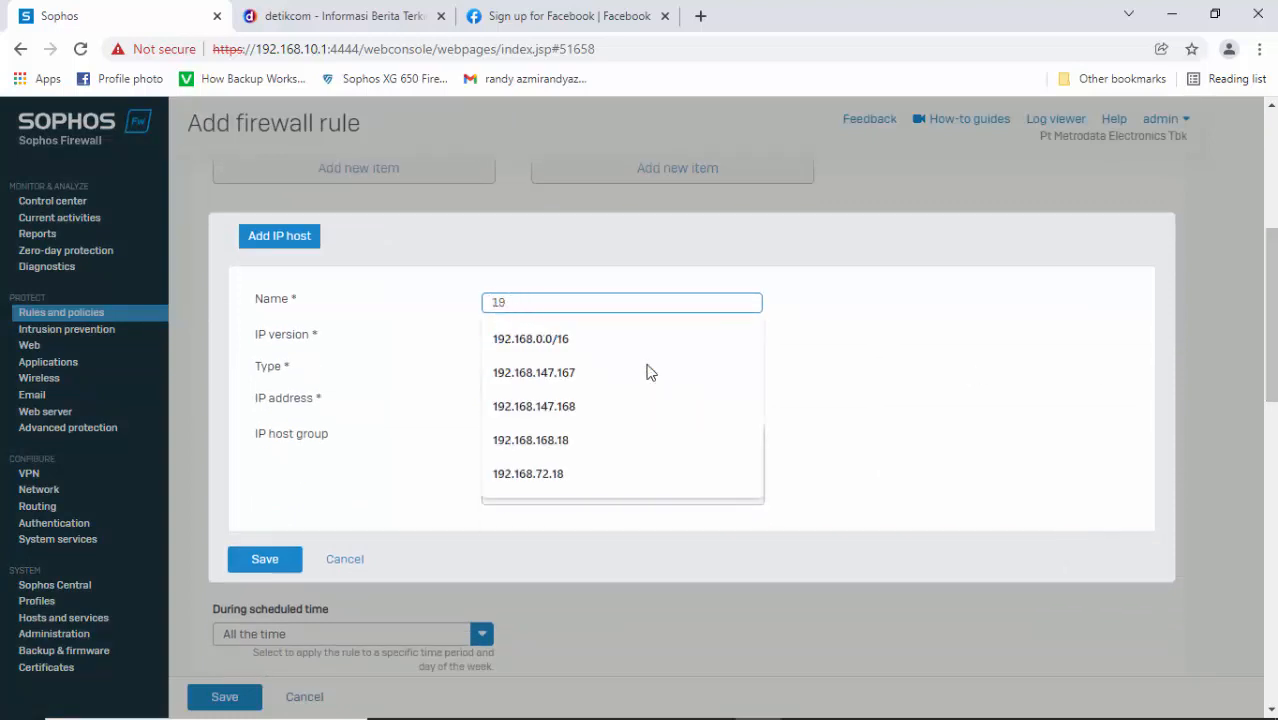
pyautogui.press('BackSpace')
pyautogui.press('BackSpace')
pyautogui.write('192.168.10')
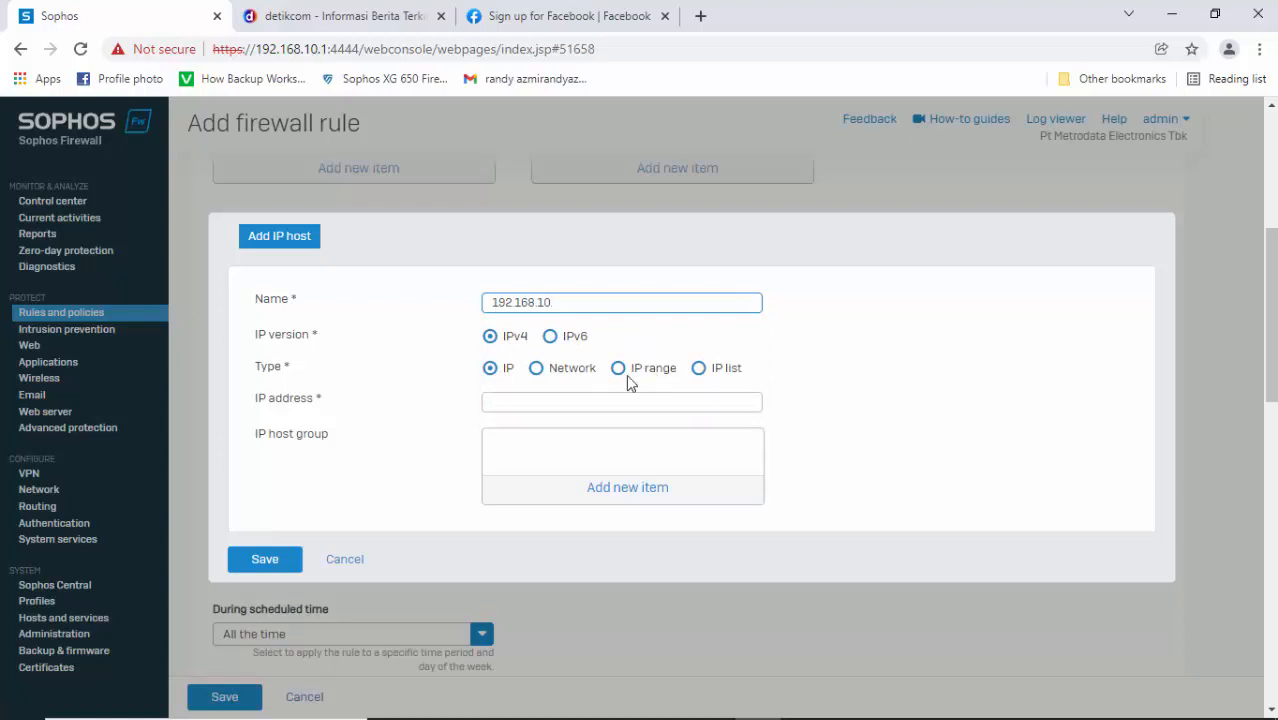
pyautogui.write('.110')
# Set the new host's IP address to 192.168.10.110, matching its name, and save the host
pyautogui.moveTo(606, 302); pyautogui.dragTo(309, 314)
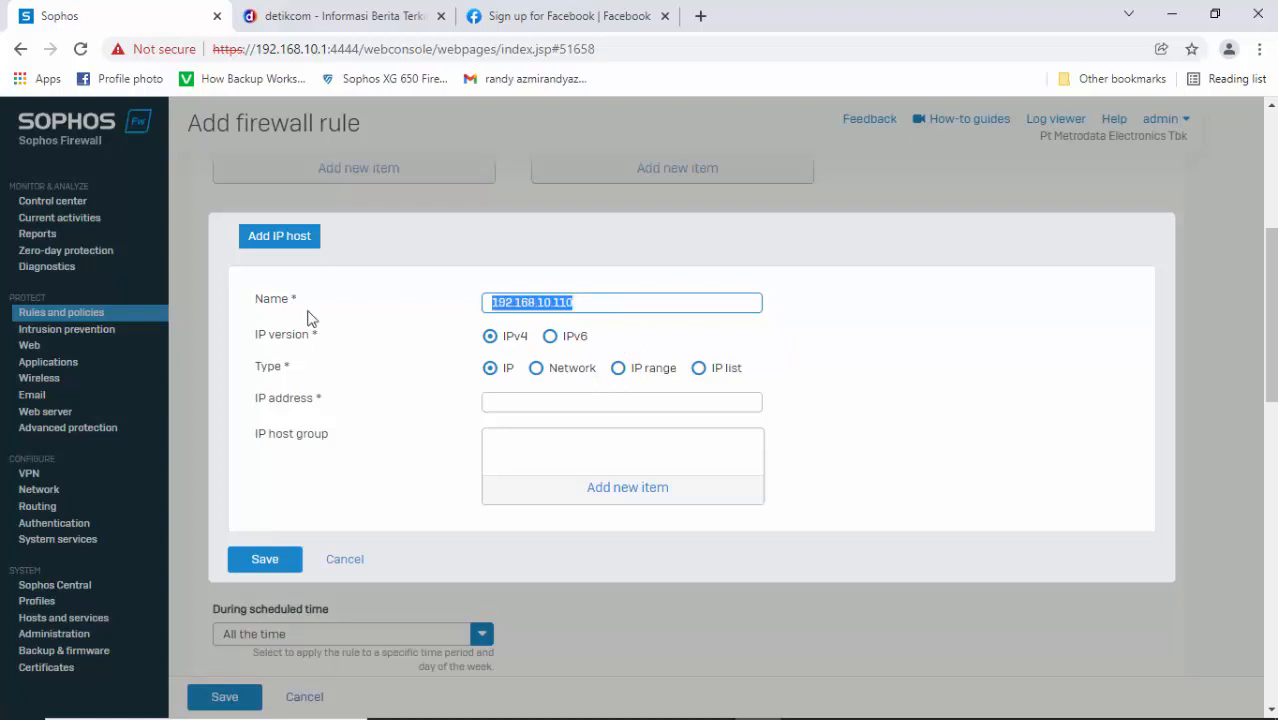
pyautogui.hotkey('ctrl', 'c')
pyautogui.press('Tab')
pyautogui.press('Tab')
pyautogui.press('Tab')
pyautogui.hotkey('ctrl', 'v')
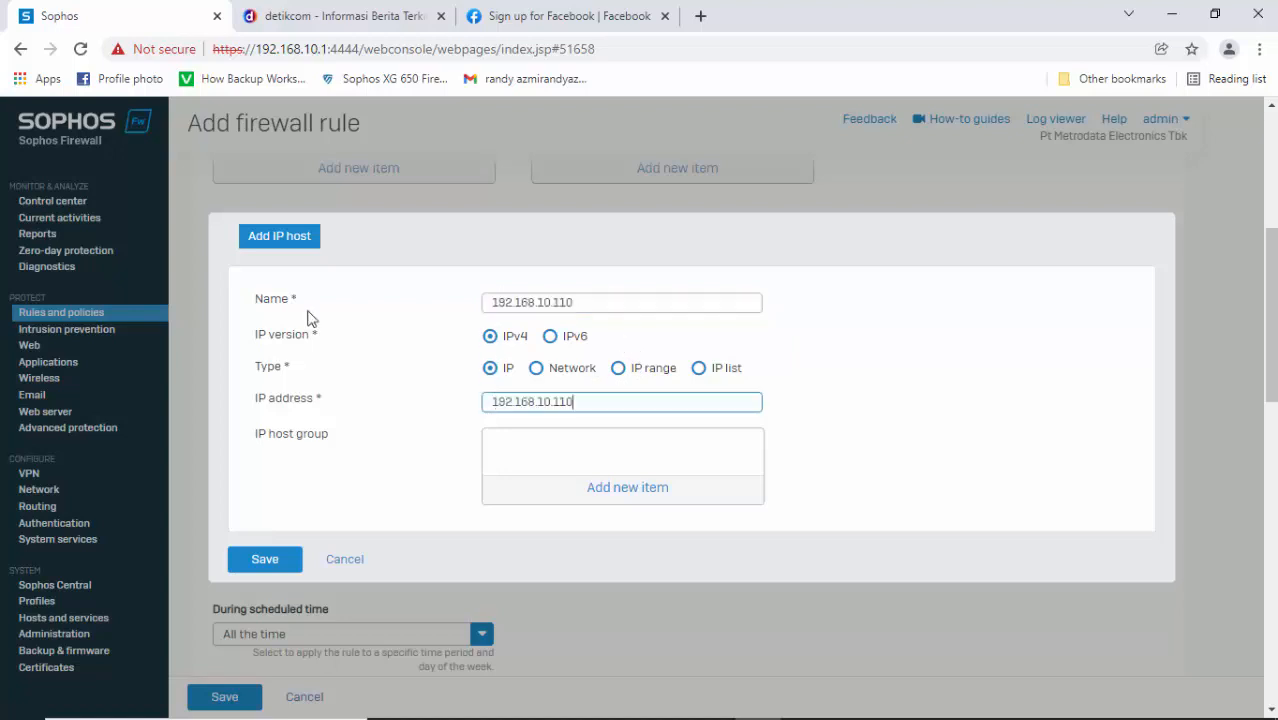
pyautogui.click(254, 562)
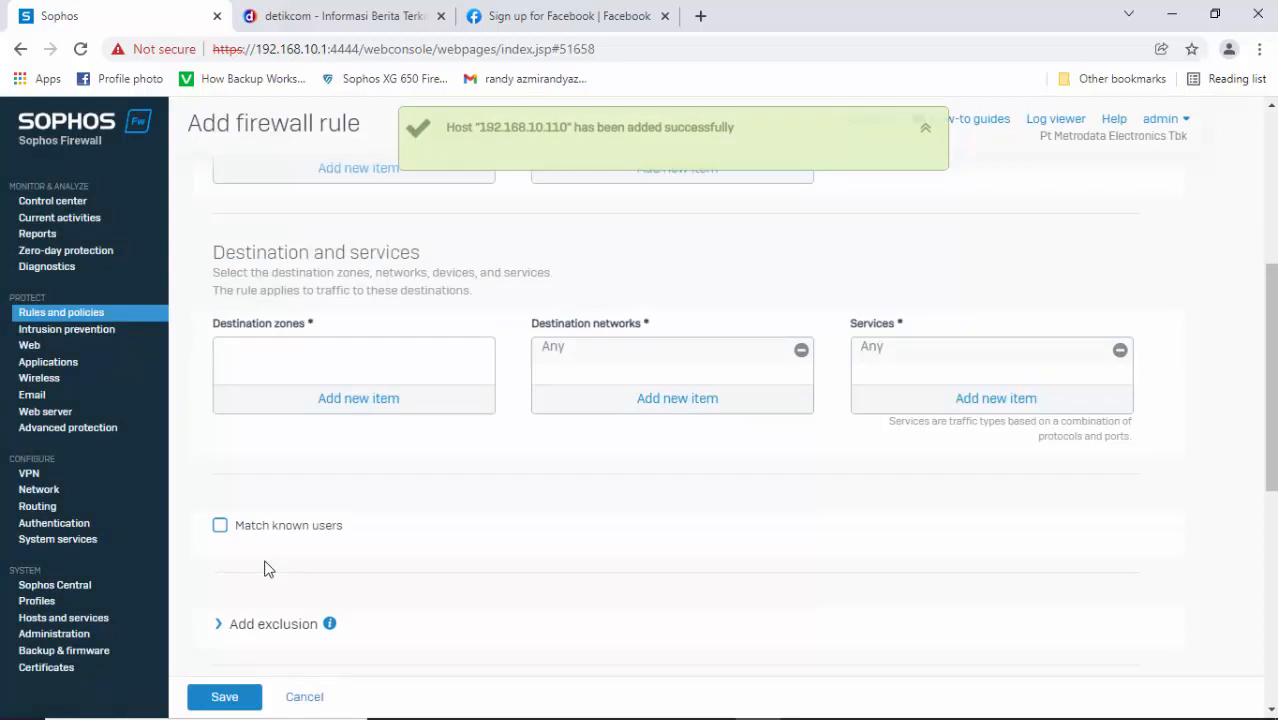
# Add WAN as the firewall rule's destination zone
pyautogui.moveTo(1270, 326); pyautogui.dragTo(1270, 262)
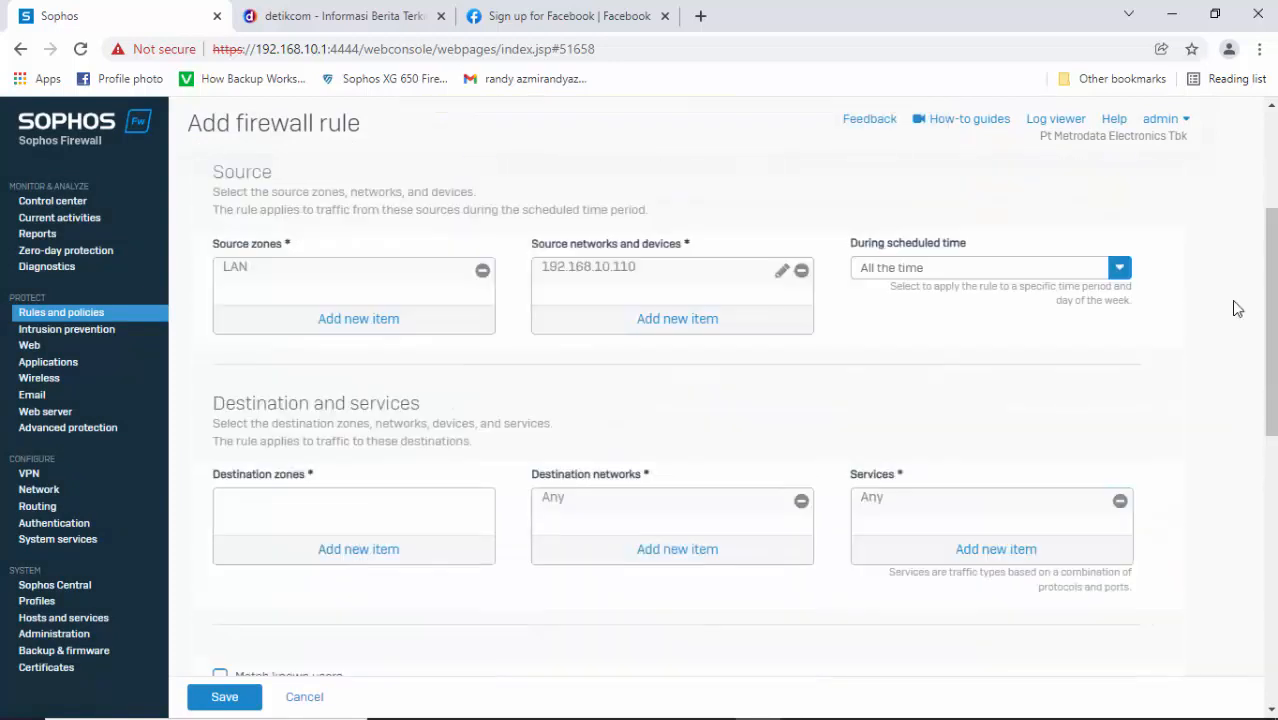
pyautogui.click(322, 548)
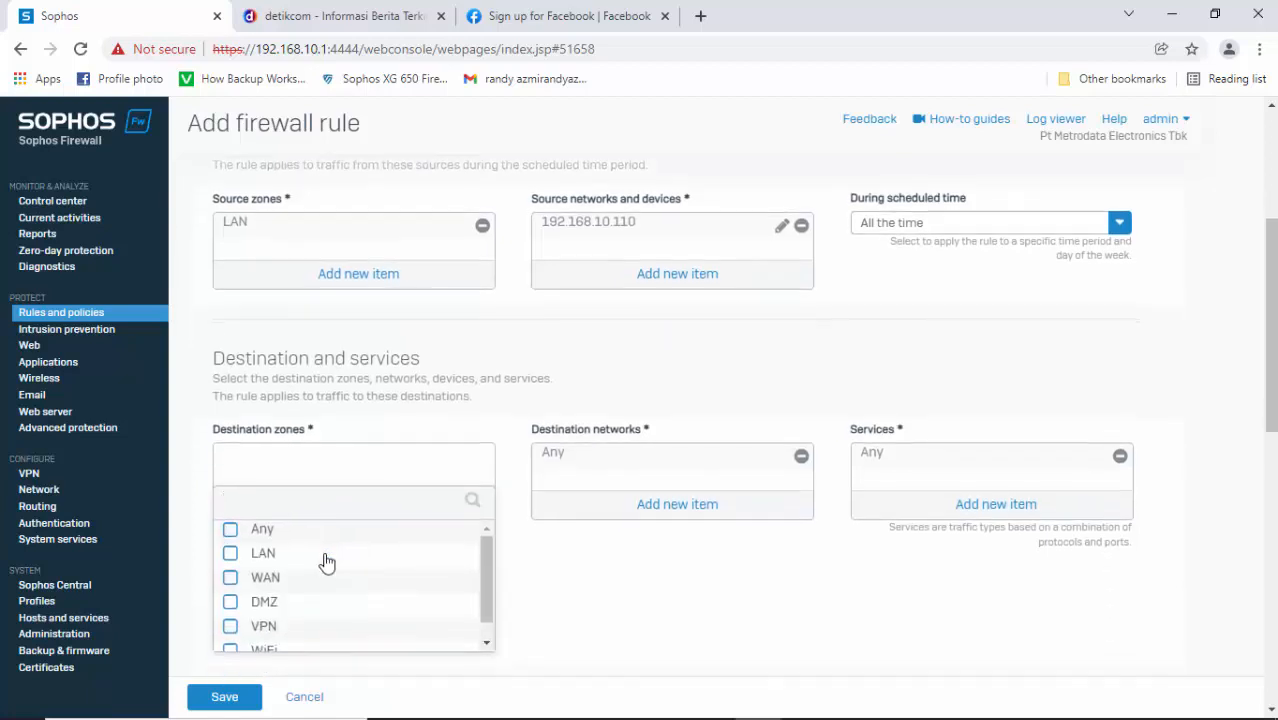
pyautogui.click(232, 581)
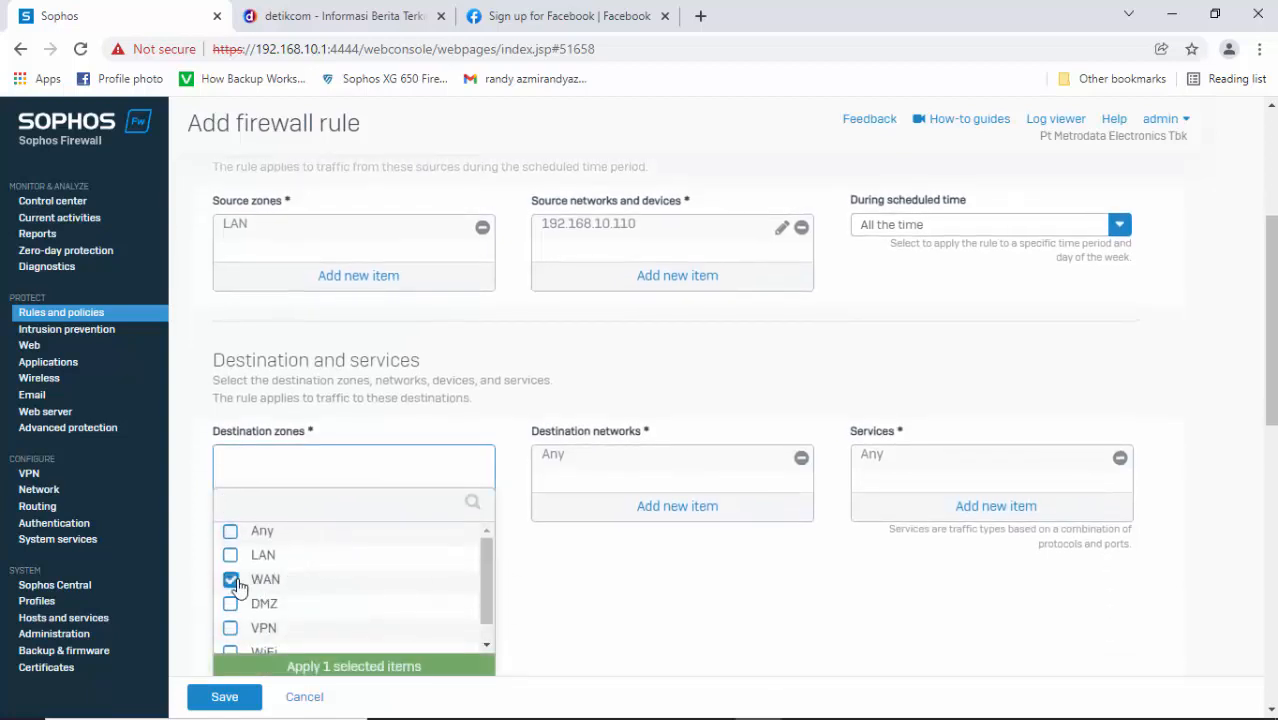
pyautogui.click(396, 670)
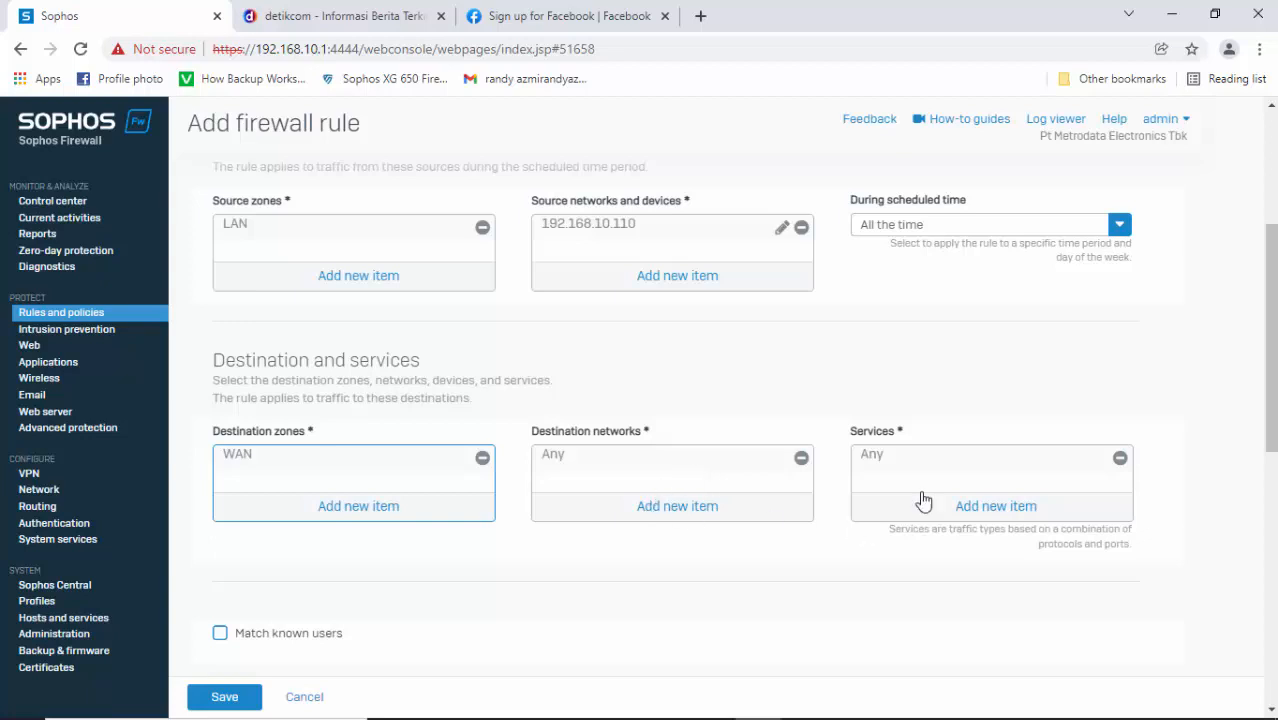
# Assign the Webfiltering_test web policy in the rule's web filtering settings
pyautogui.moveTo(1271, 380); pyautogui.dragTo(1271, 505)
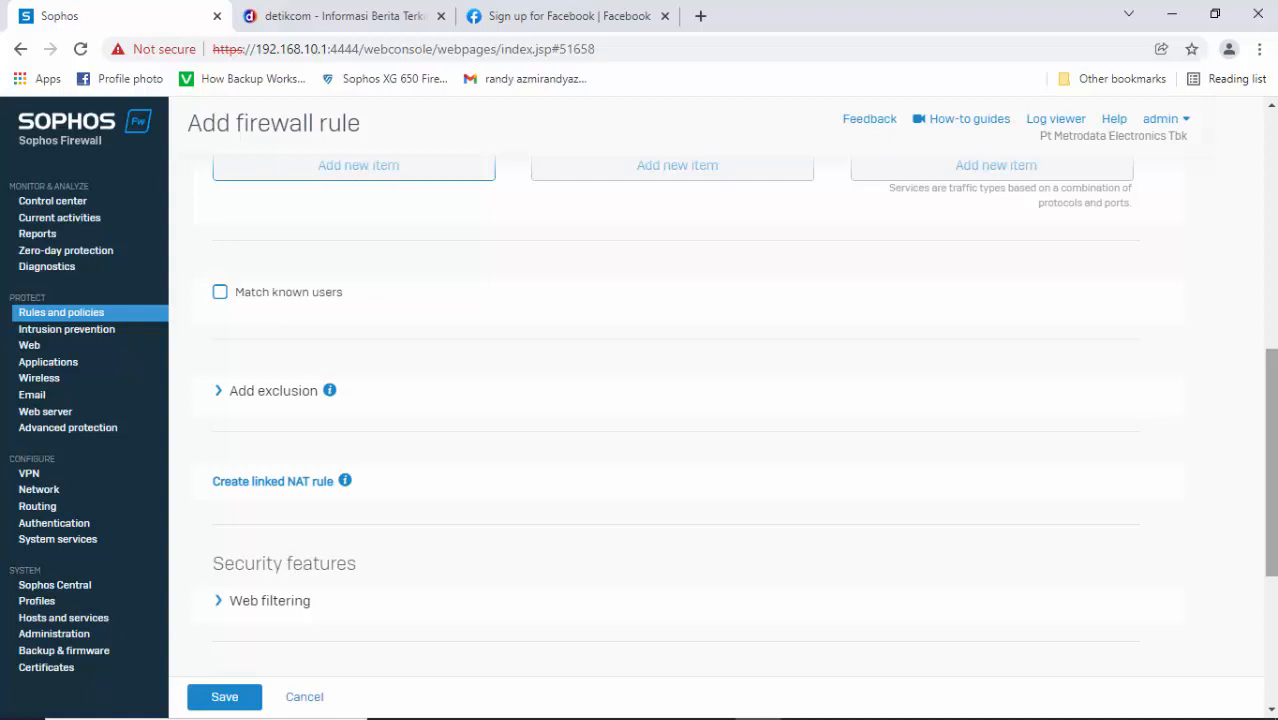
pyautogui.scroll(-2, 227, 466)
pyautogui.click(227, 464)
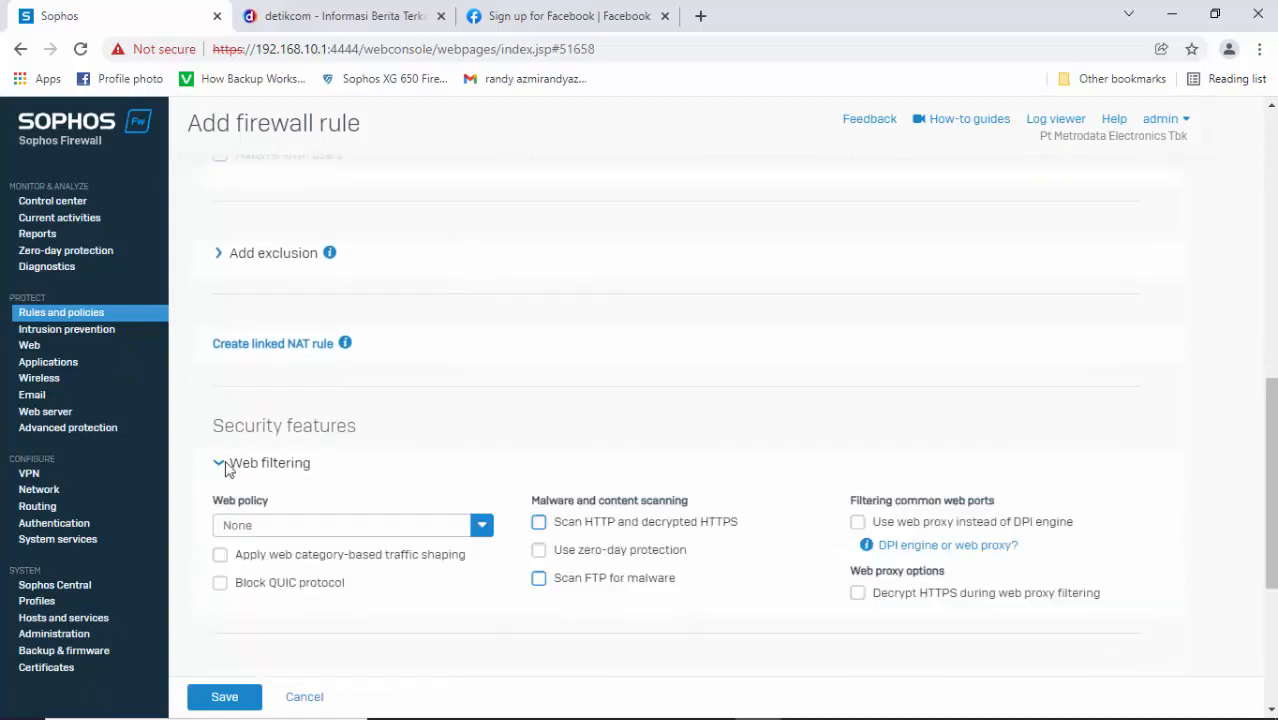
pyautogui.click(481, 528)
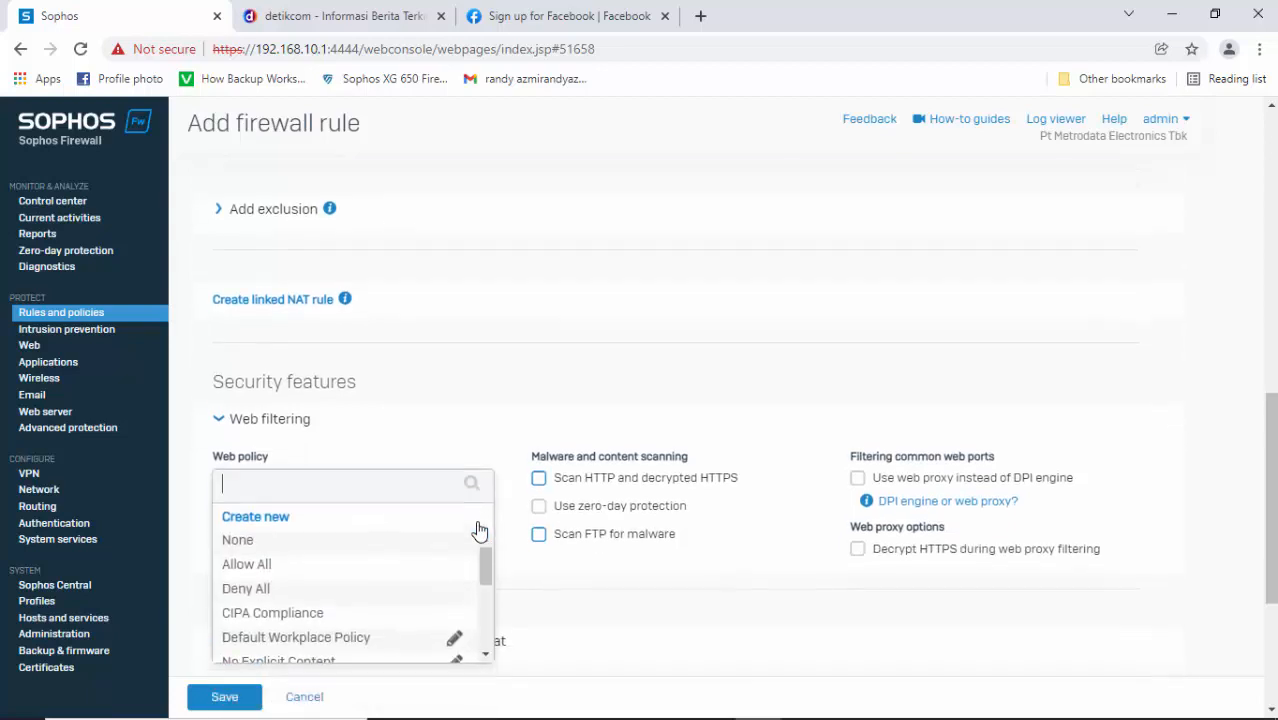
pyautogui.moveTo(485, 551); pyautogui.dragTo(478, 625)
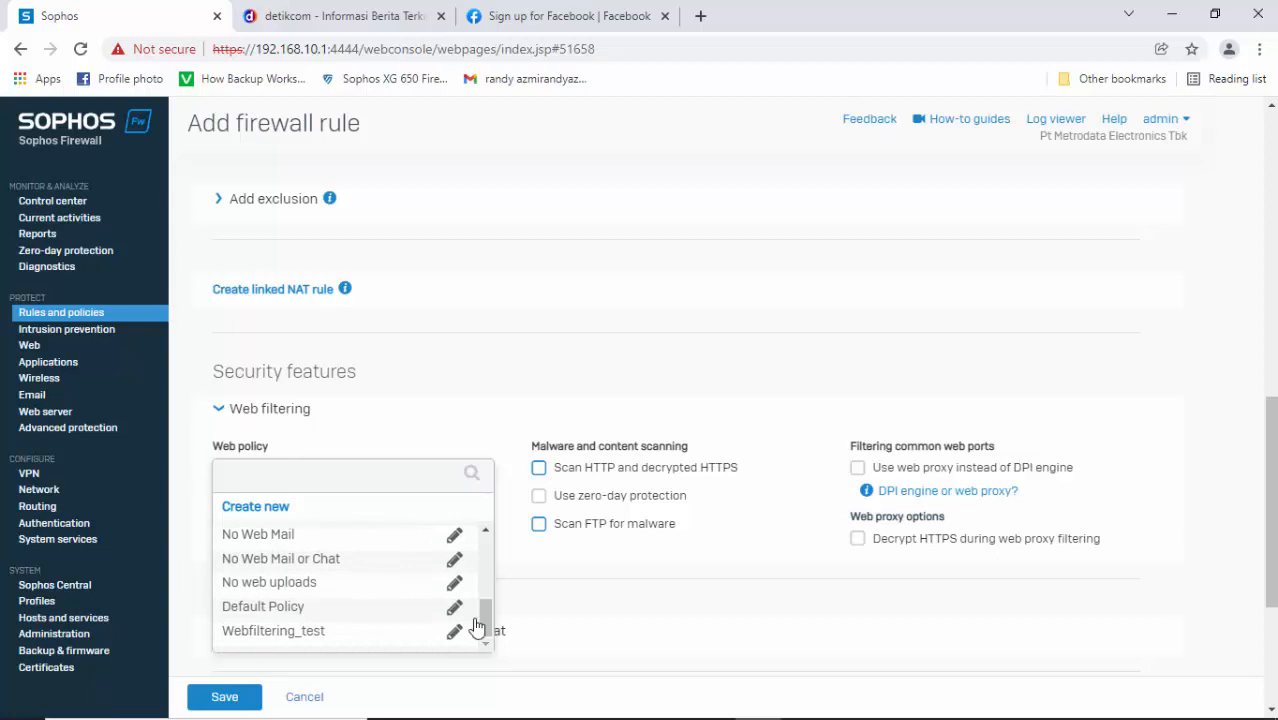
pyautogui.click(275, 633)
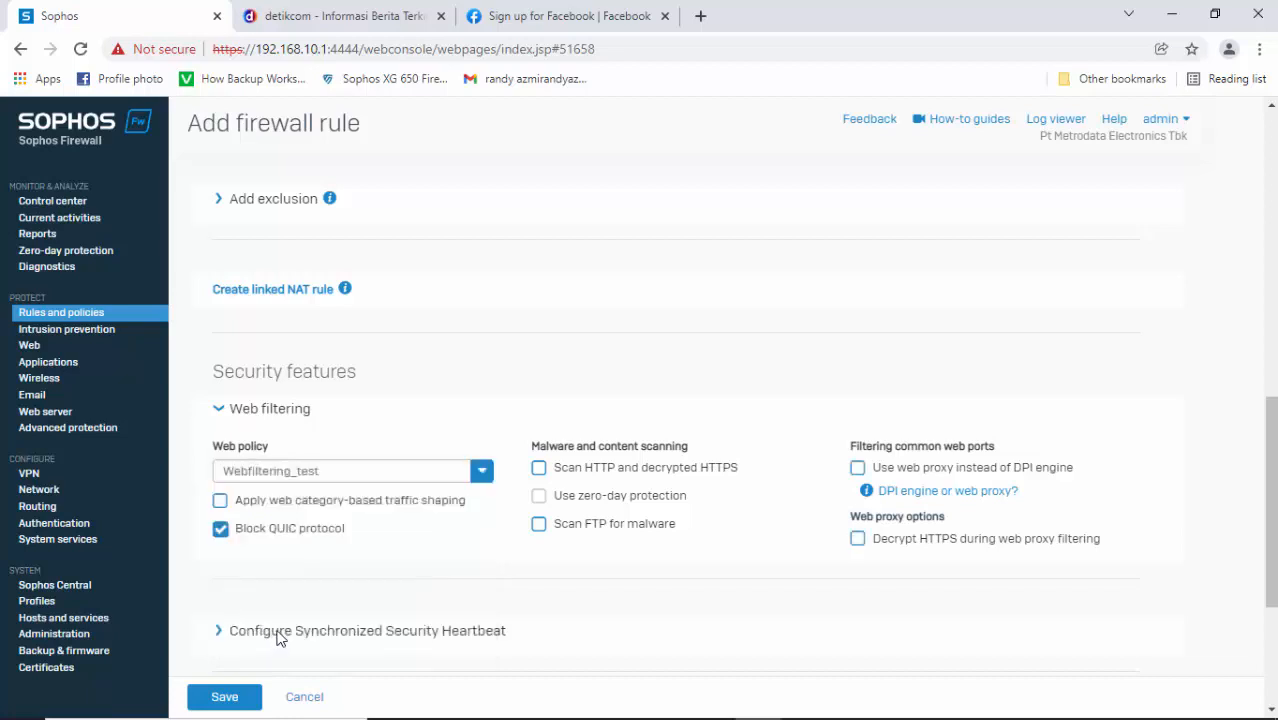
# Enable scanning of HTTP and decrypted HTTPS, and save the firewall rule
pyautogui.click(539, 467)
pyautogui.scroll(-1, 539, 467)
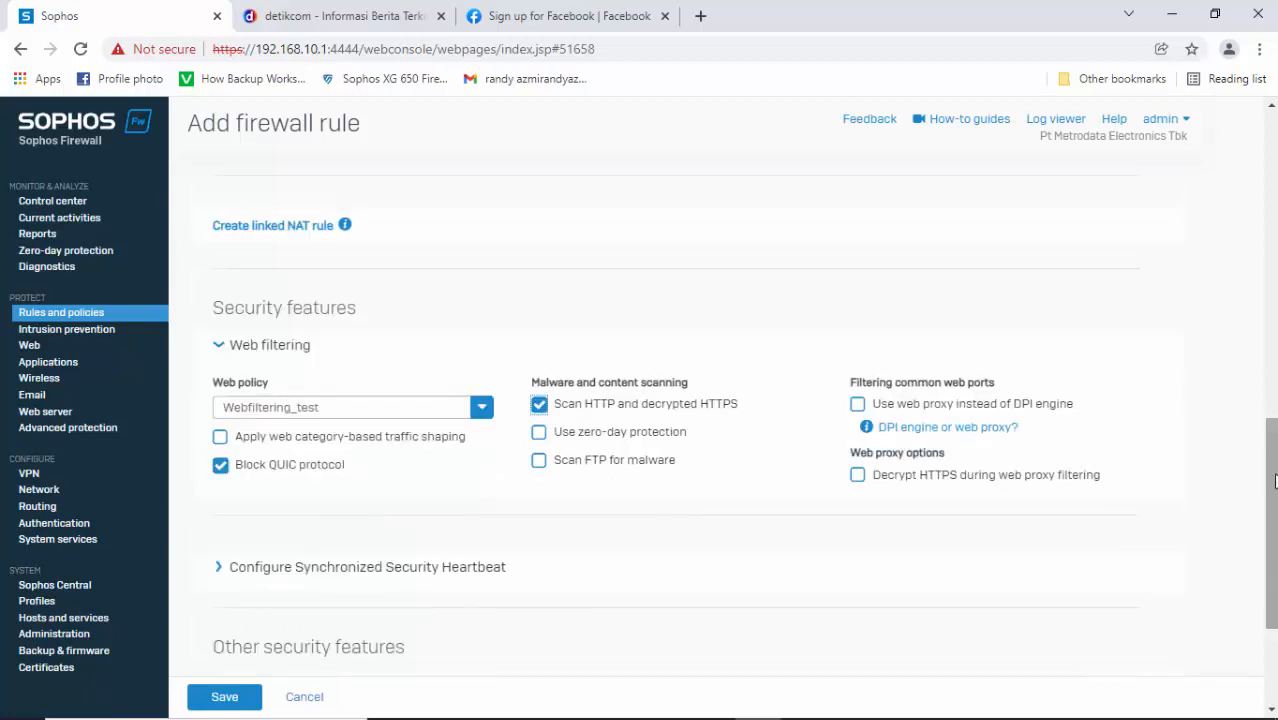
pyautogui.moveTo(1265, 453); pyautogui.dragTo(1265, 486)
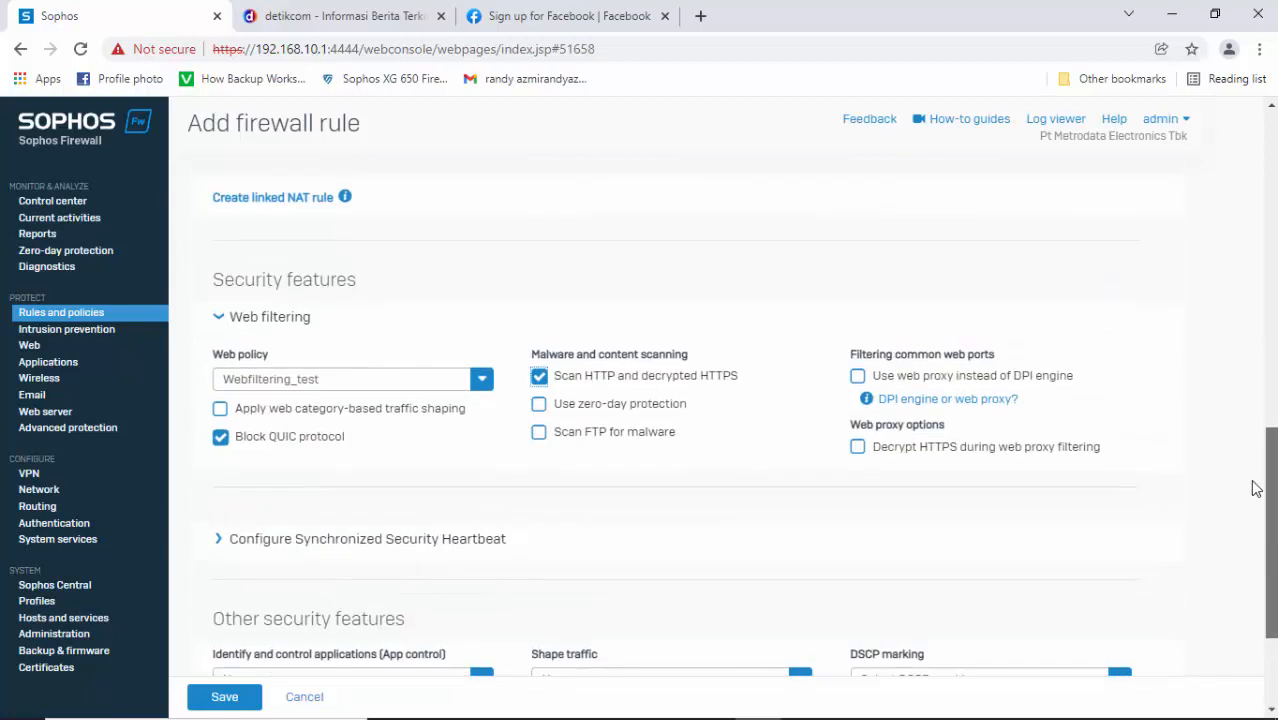
pyautogui.click(224, 698)
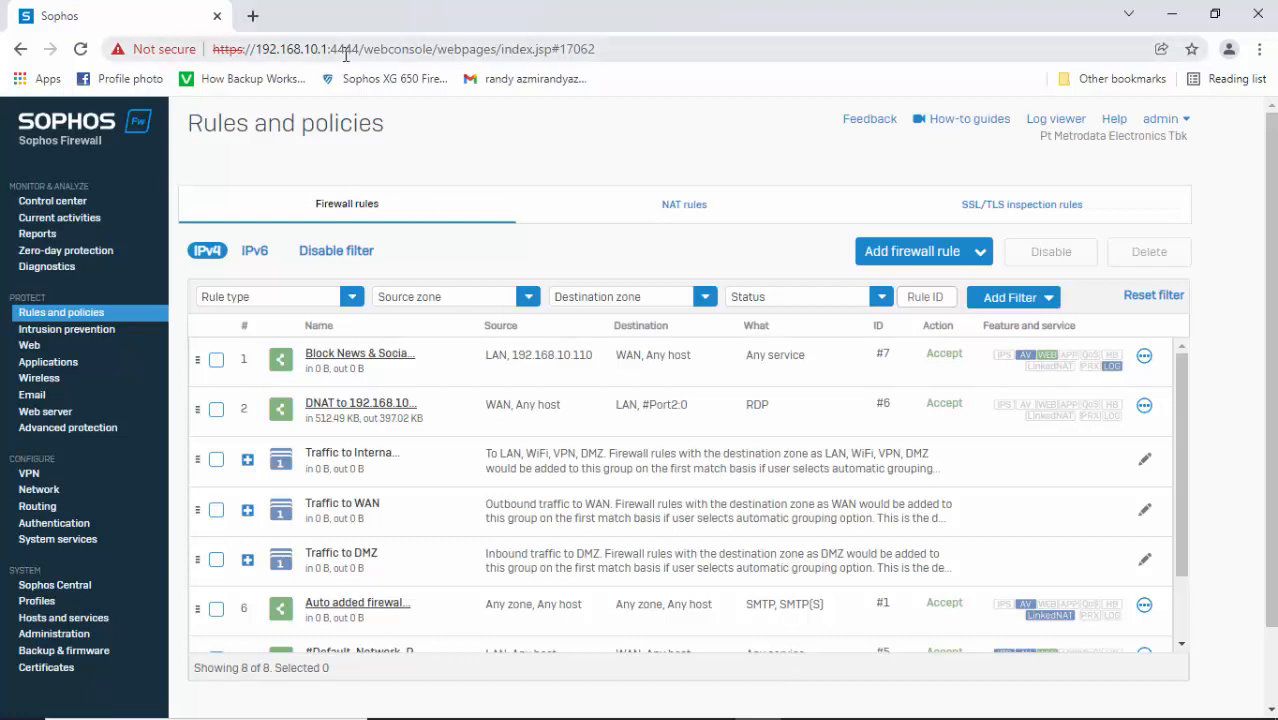
# Test the block by opening detik.com in a new browser tab and expand the advanced details of the privacy error
pyautogui.click(253, 15)
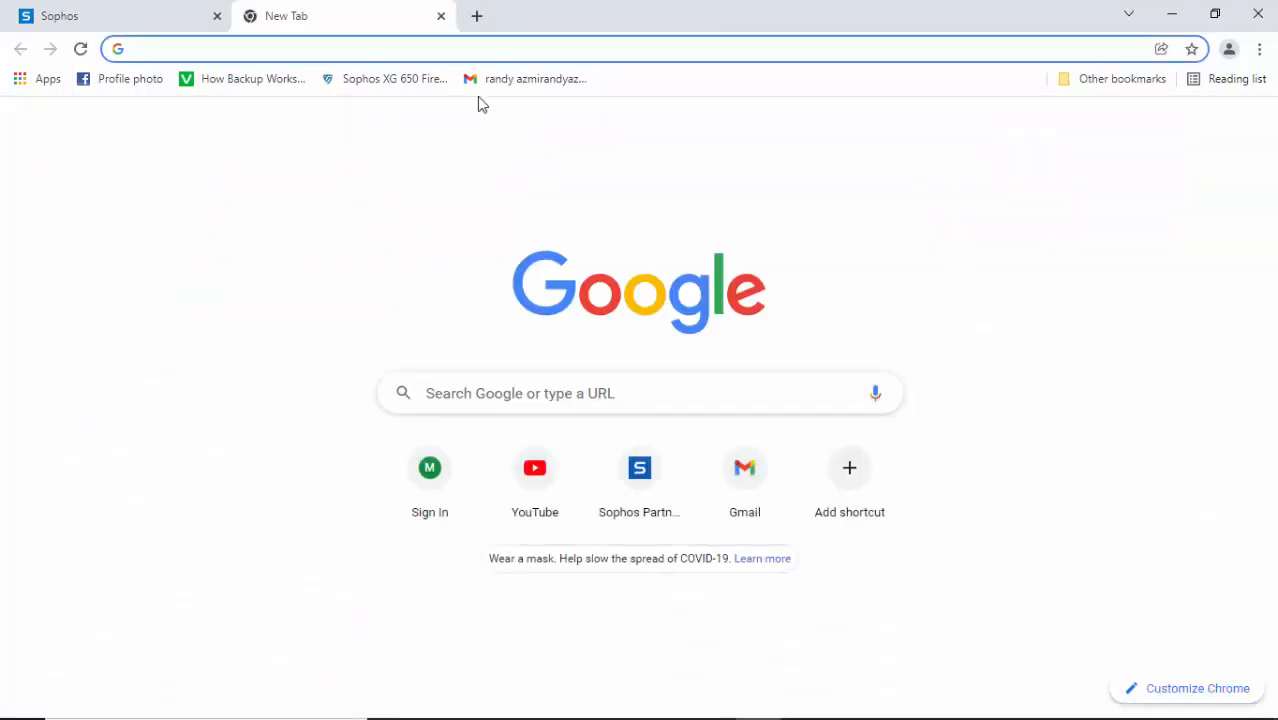
pyautogui.write('detik.com')
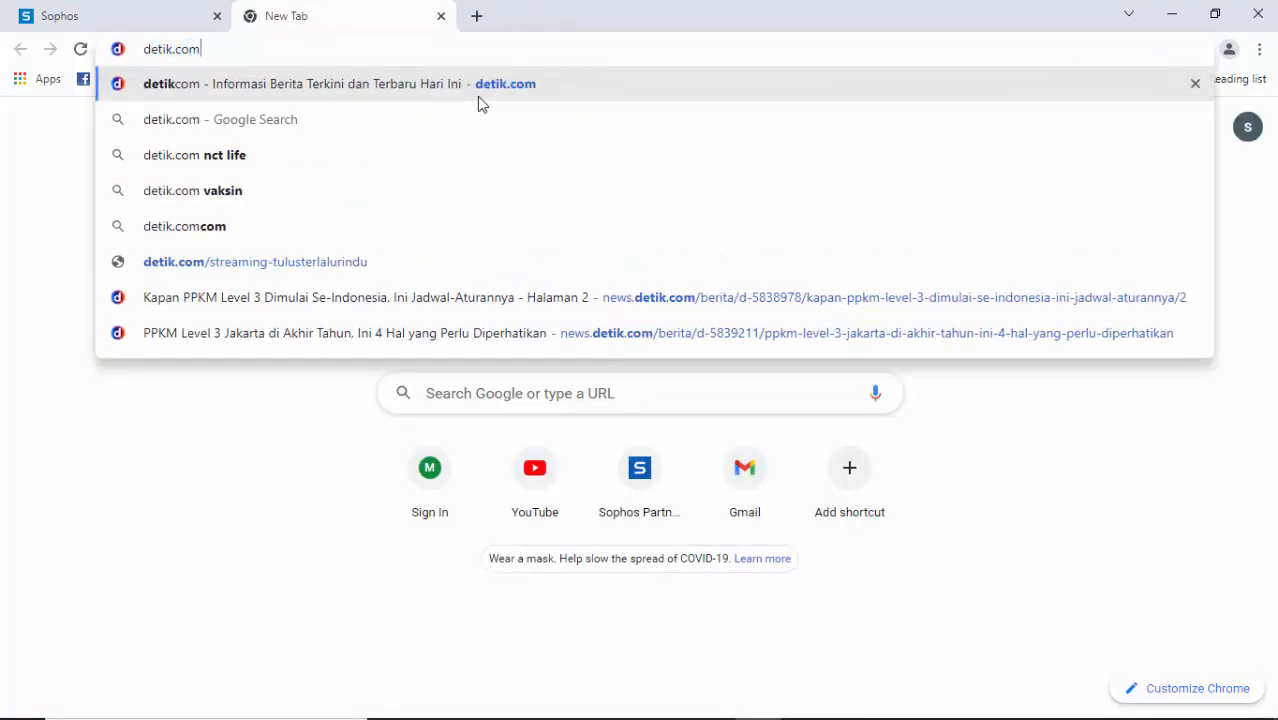
pyautogui.press('Return')
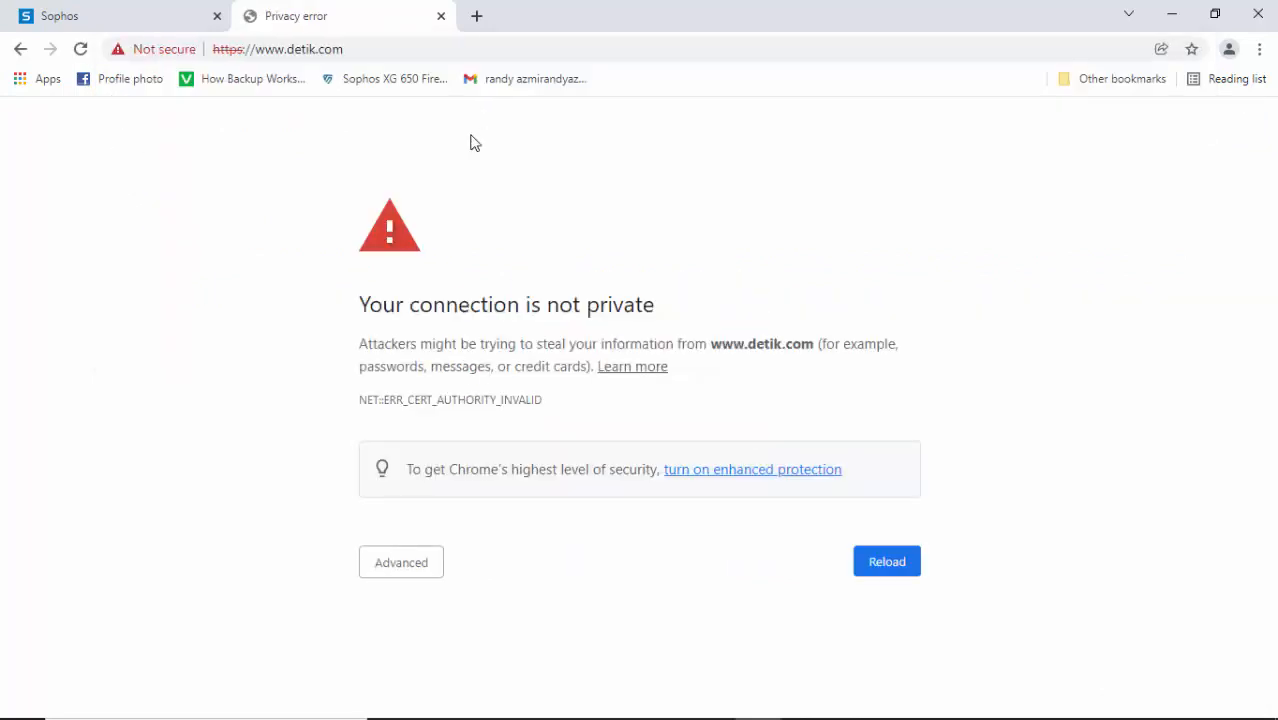
pyautogui.click(434, 556)
pyautogui.scroll(-1, 1221, 503)
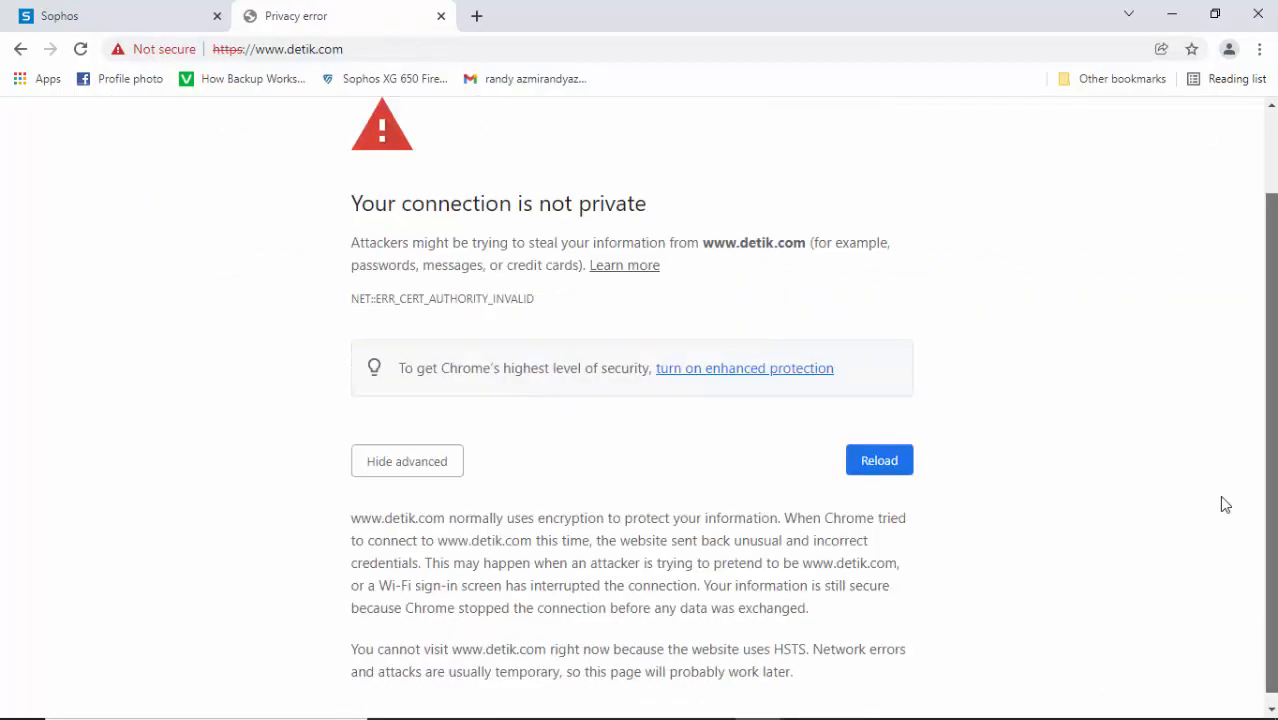
# Search for facebook in another new browser tab and open the Facebook site to test the block
pyautogui.click(477, 16)
pyautogui.write('facebook')
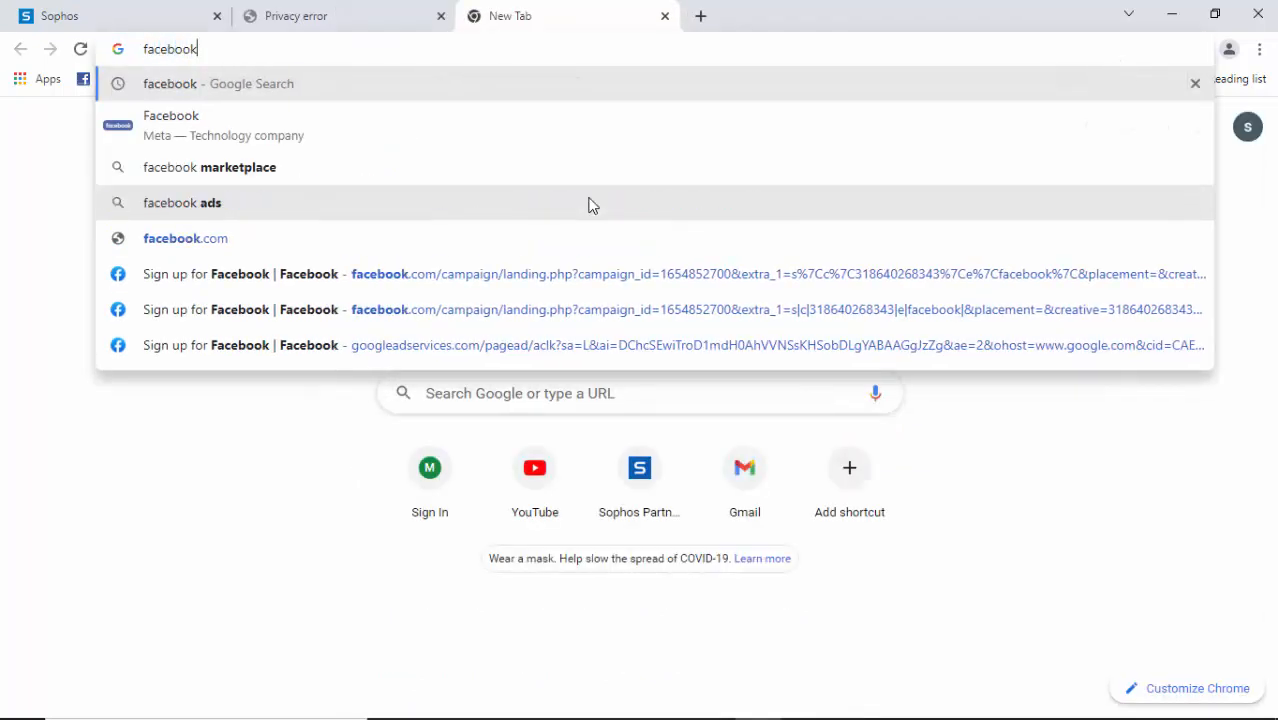
pyautogui.press('Return')
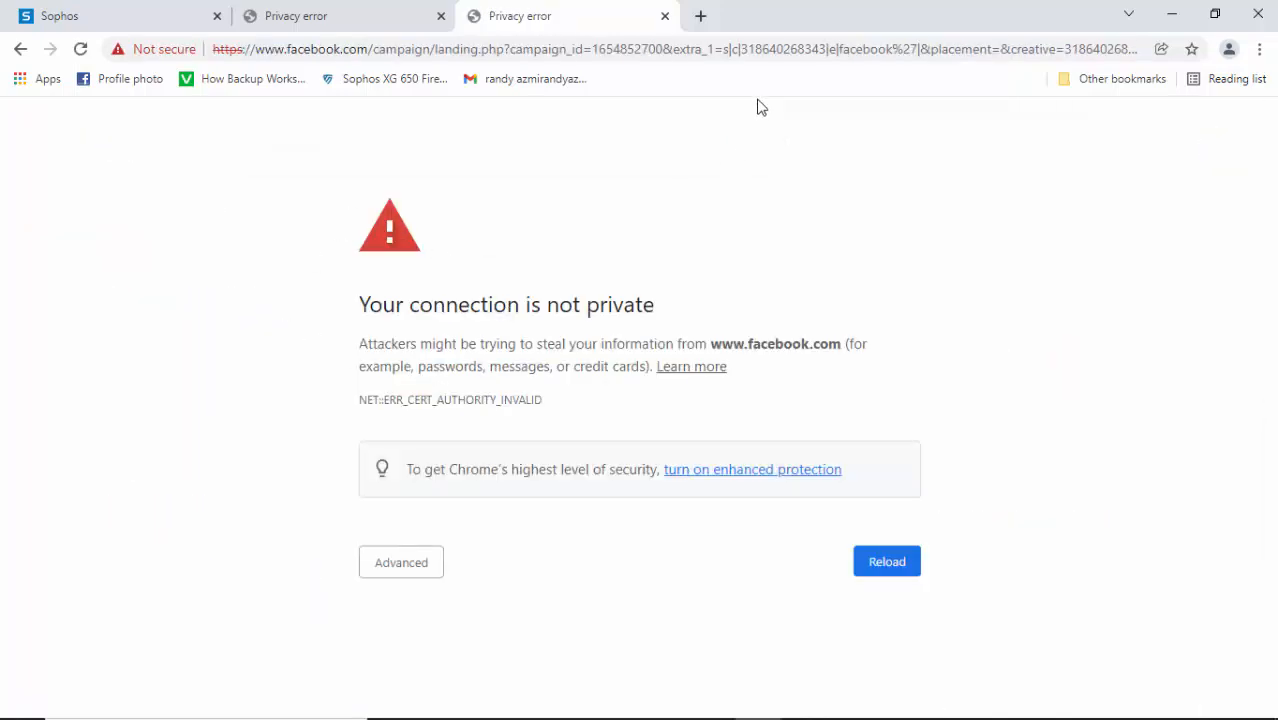
pyautogui.moveTo(884, 17); pyautogui.dragTo(680, 3)
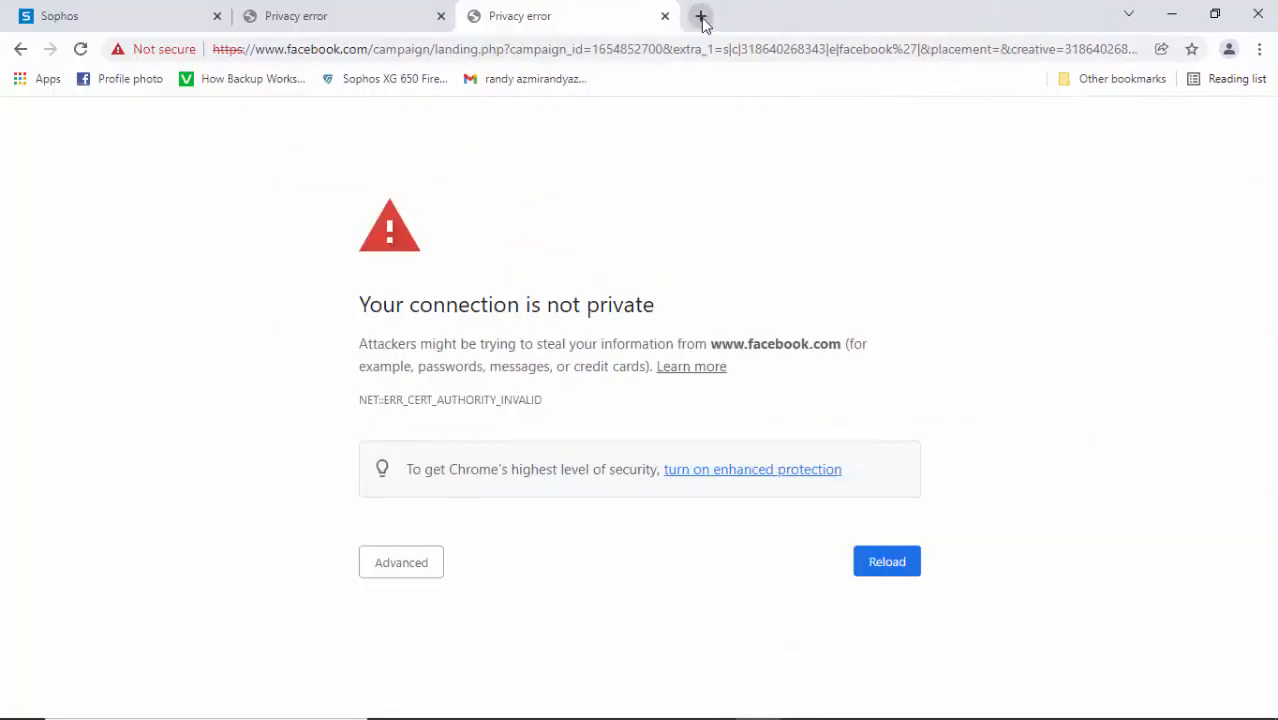
# Open google.com in a new browser tab to check access to a site outside the blocked categories
pyautogui.click(699, 16)
pyautogui.write('go')
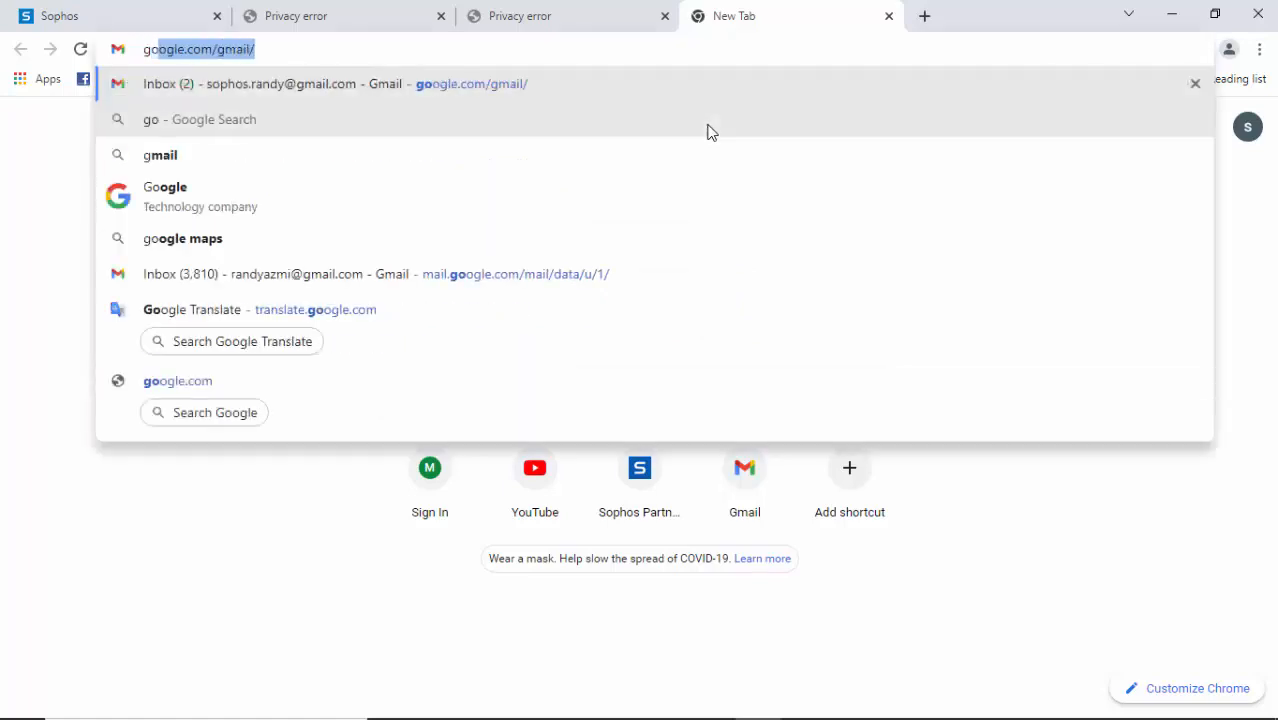
pyautogui.write('ogle.com')
pyautogui.press('Return')
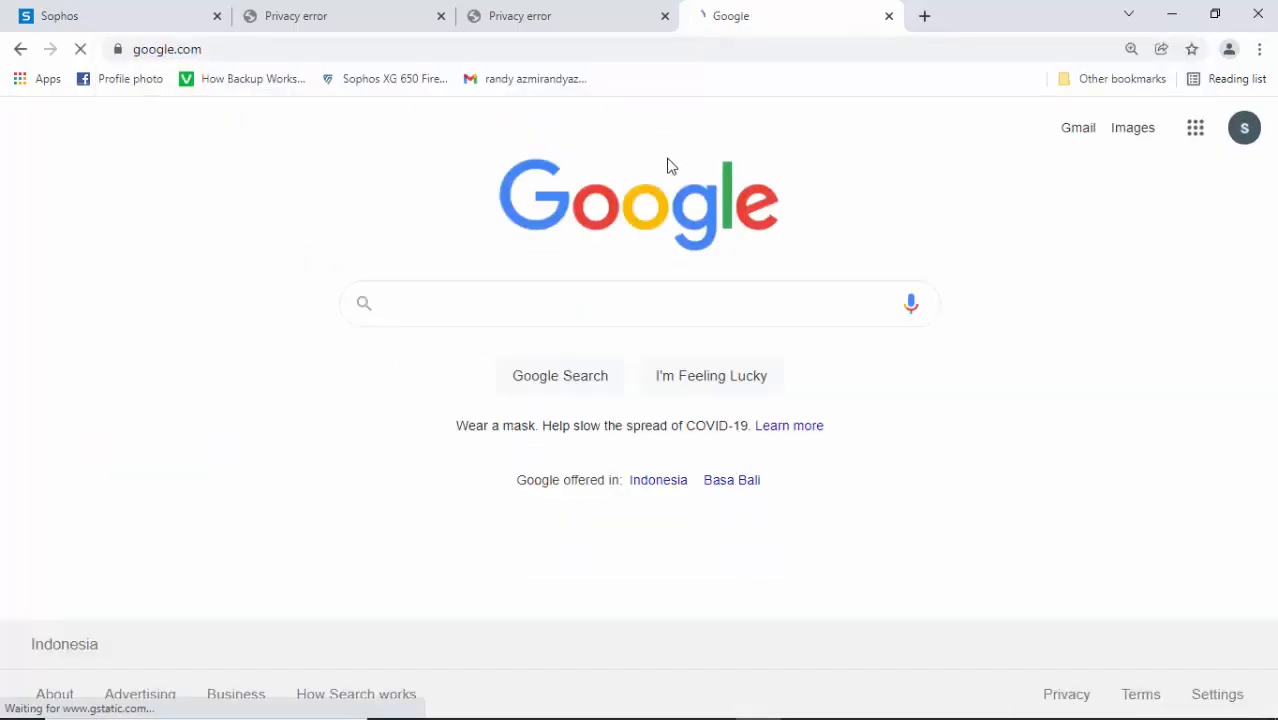
# Open gmail.com in the current browser tab to check access to another site outside the blocked categories
pyautogui.click(513, 51)
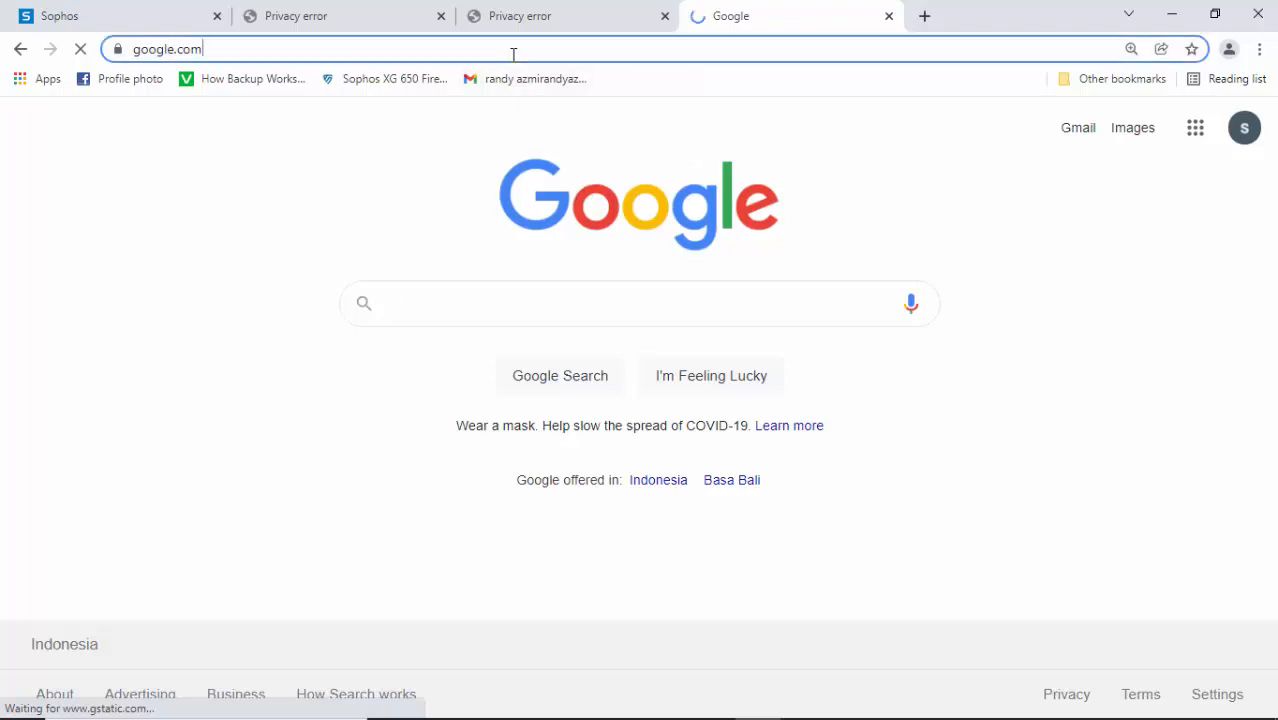
pyautogui.write('gmail.com')
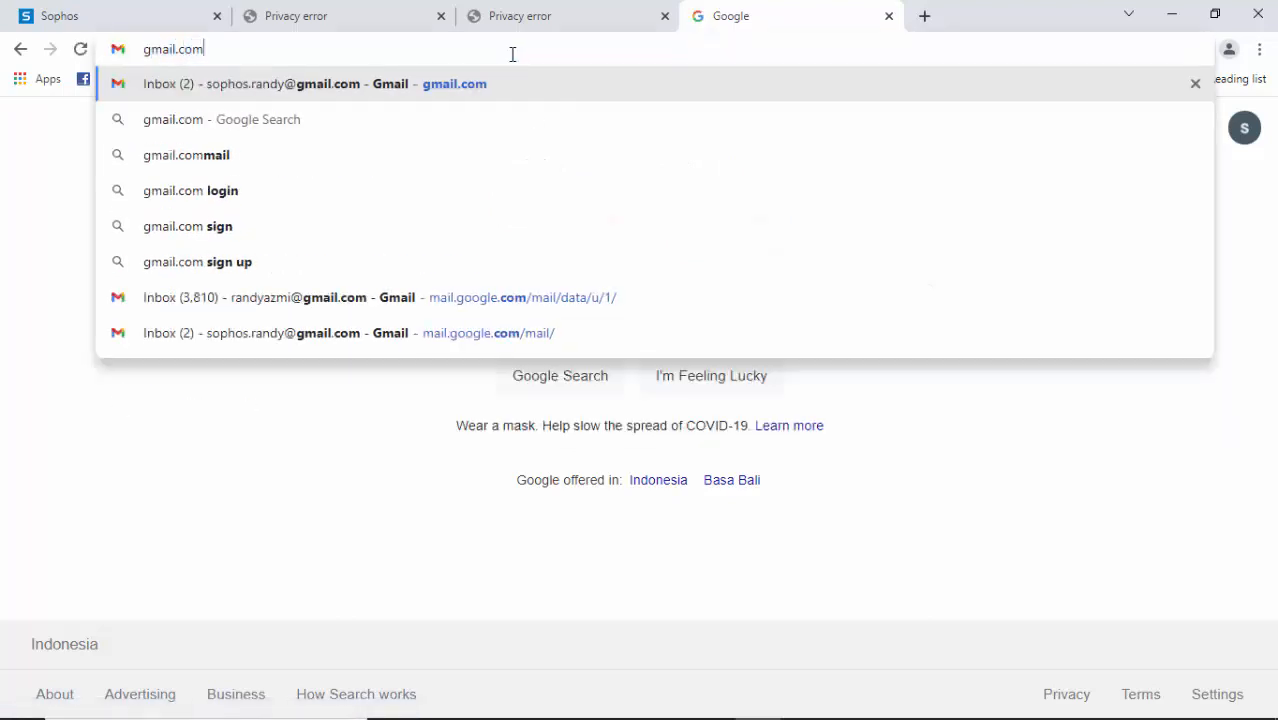
pyautogui.press('Return')
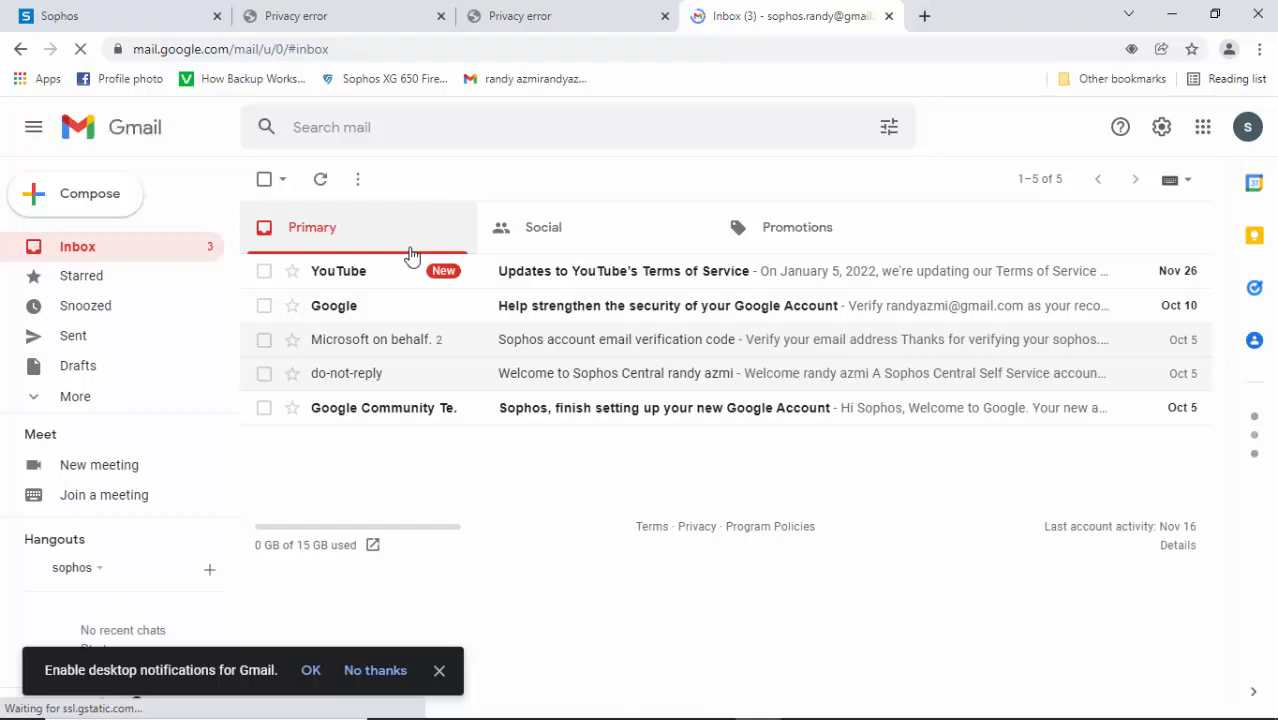
pyautogui.click(925, 17)
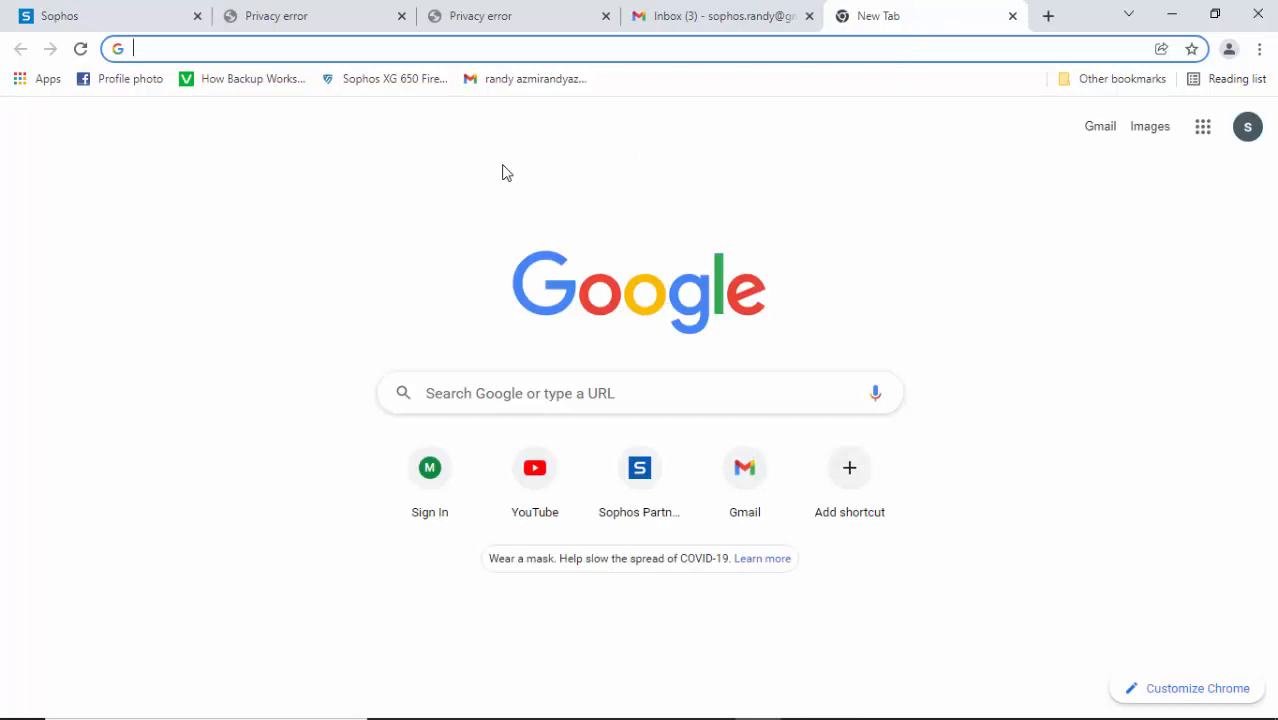
pyautogui.write('cbnc')
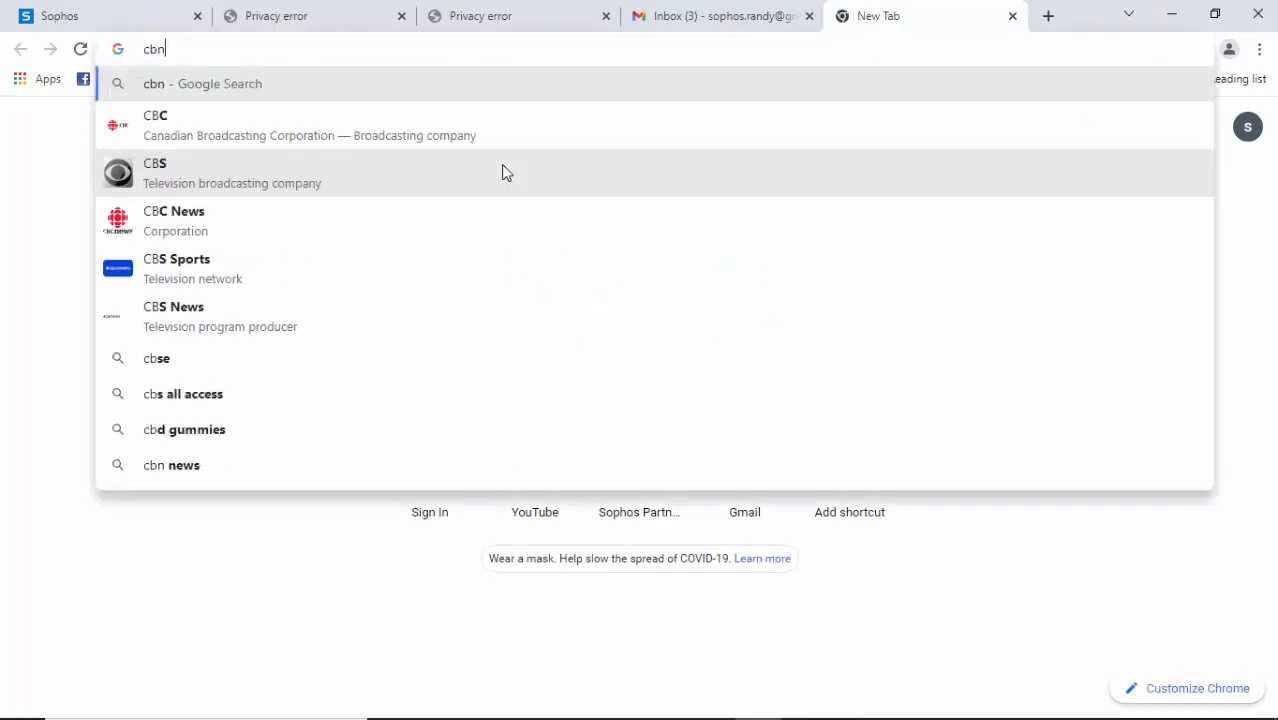
pyautogui.press('Return')
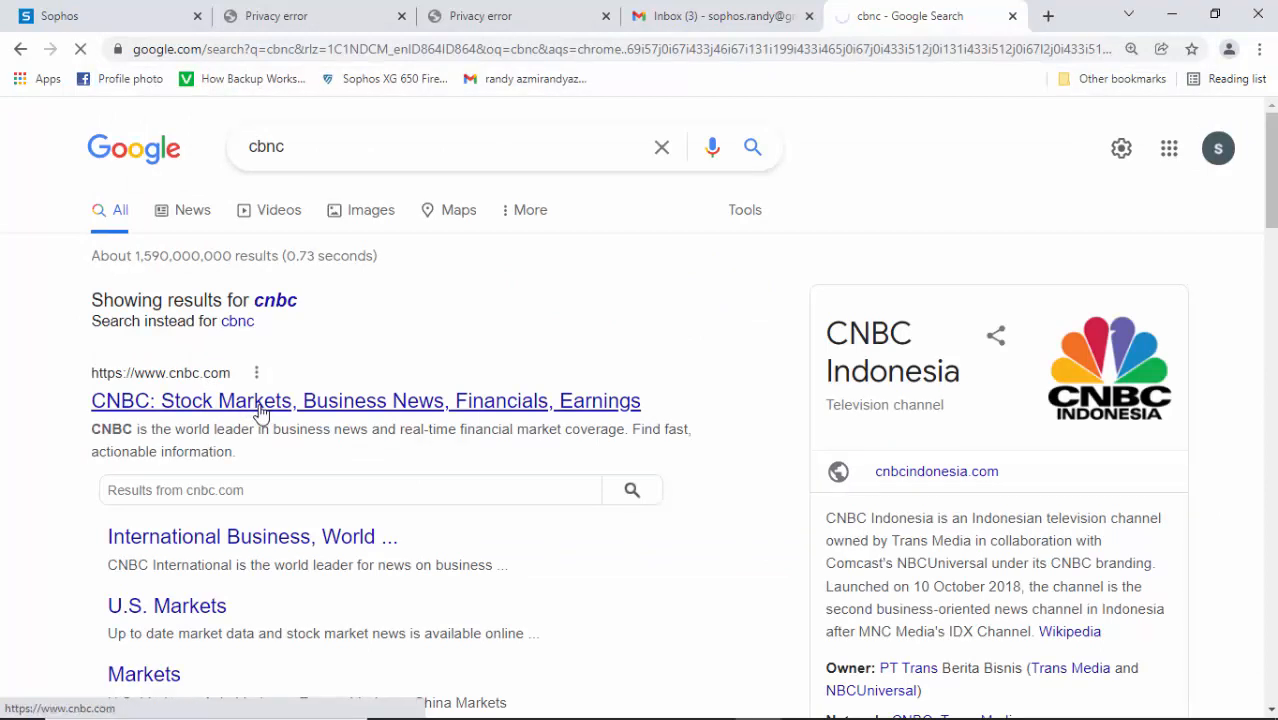
pyautogui.click(465, 398)
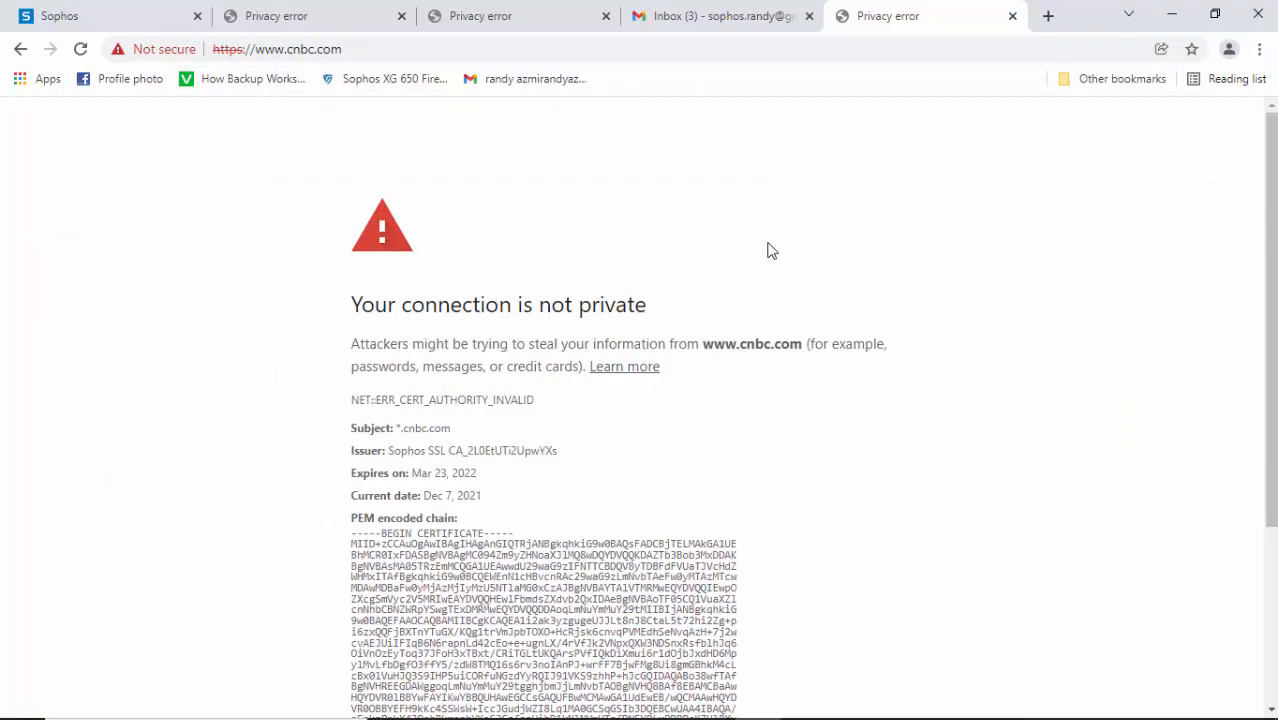